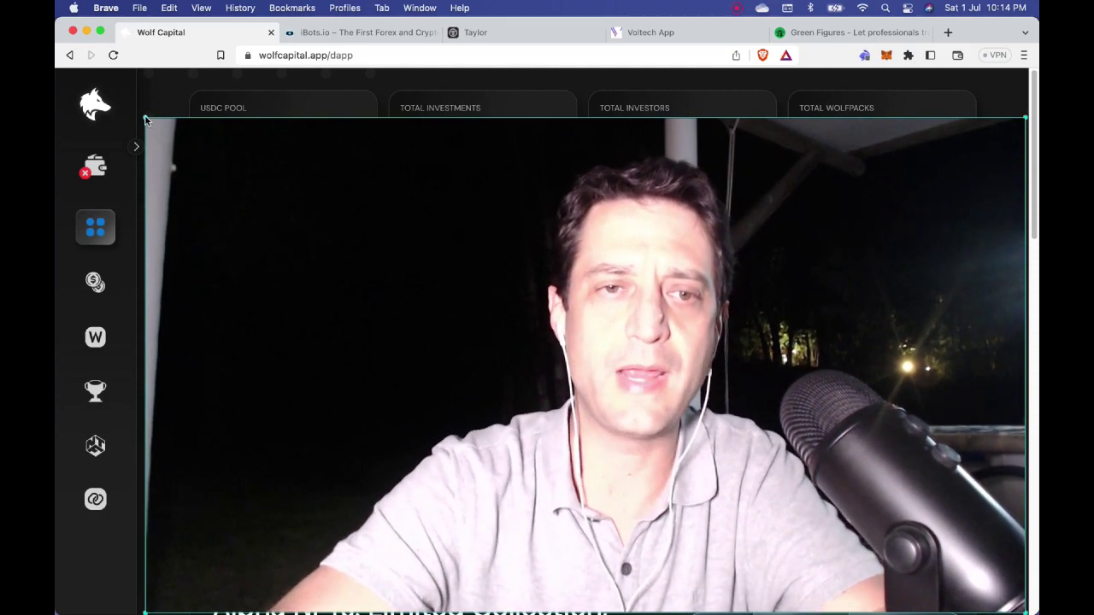
{"action": "left_click_drag", "start_coordinate": [148, 121], "coordinate": [154, 122]}
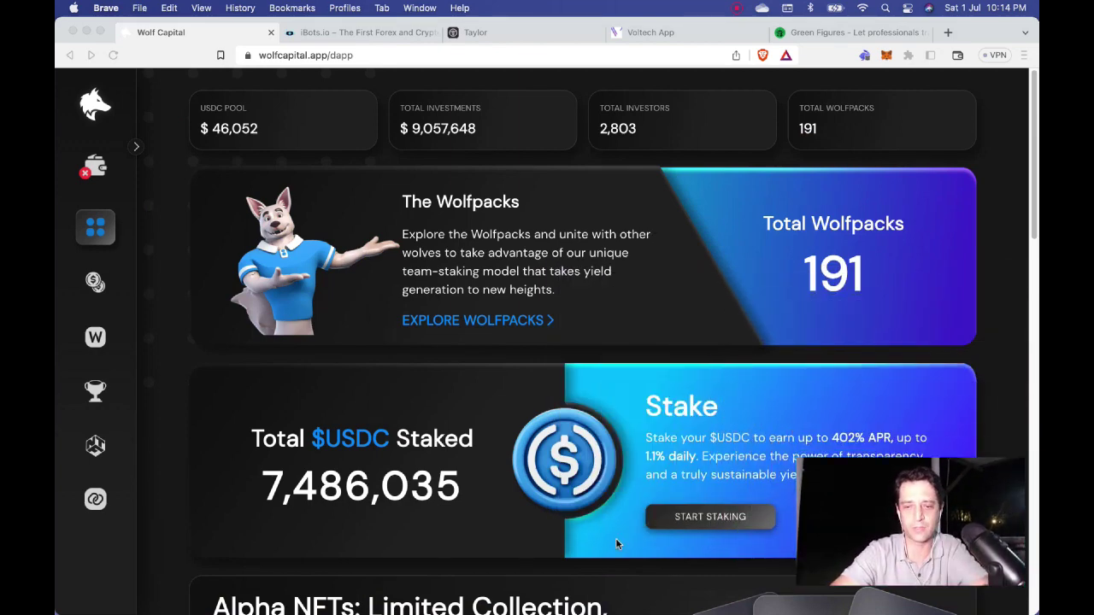
- Switch to the CriptoBernieX workbook in Excel and compare the May and June investment tables on the One Month Growth sheet
{"action": "mouse_move", "coordinate": [650, 609]}
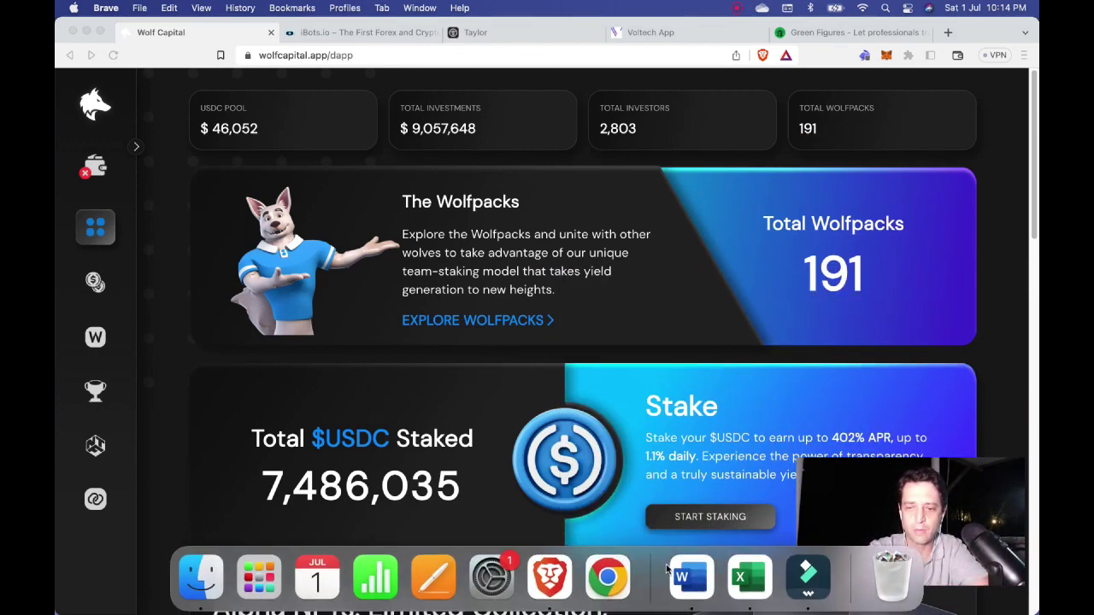
{"action": "left_click", "coordinate": [749, 577]}
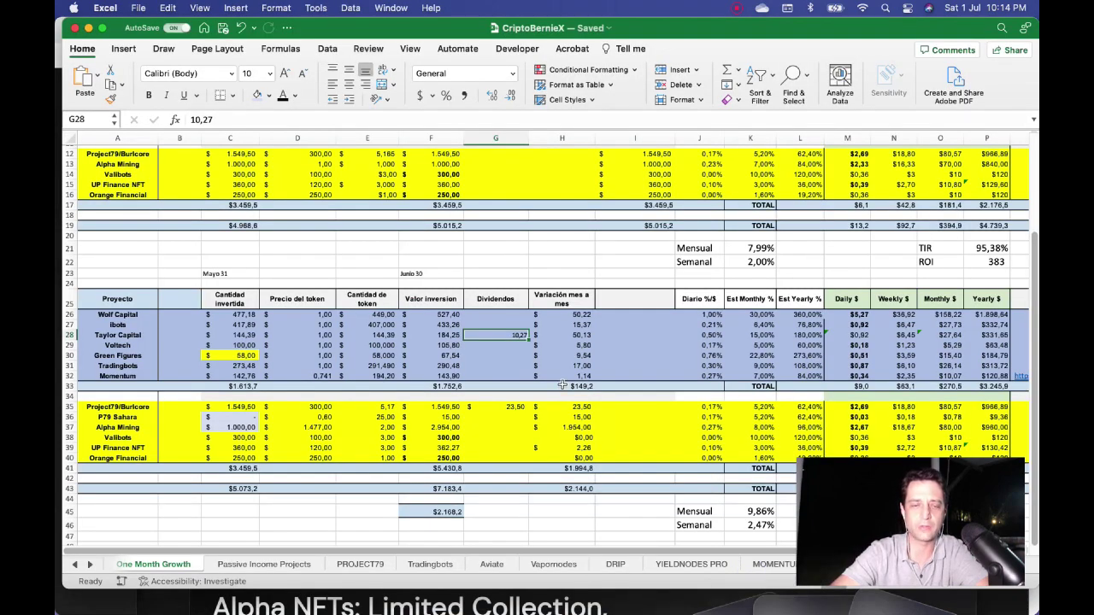
{"action": "scroll", "coordinate": [363, 304], "scroll_direction": "up", "scroll_amount": 4}
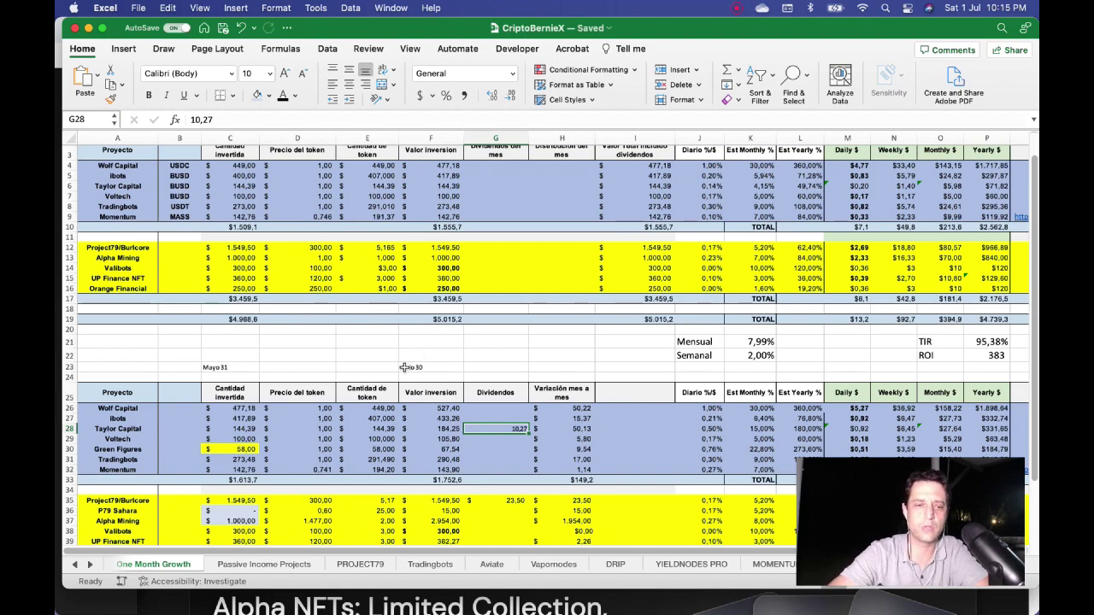
{"action": "scroll", "coordinate": [402, 353], "scroll_direction": "down", "scroll_amount": 5}
{"action": "scroll", "coordinate": [402, 352], "scroll_direction": "down", "scroll_amount": 1}
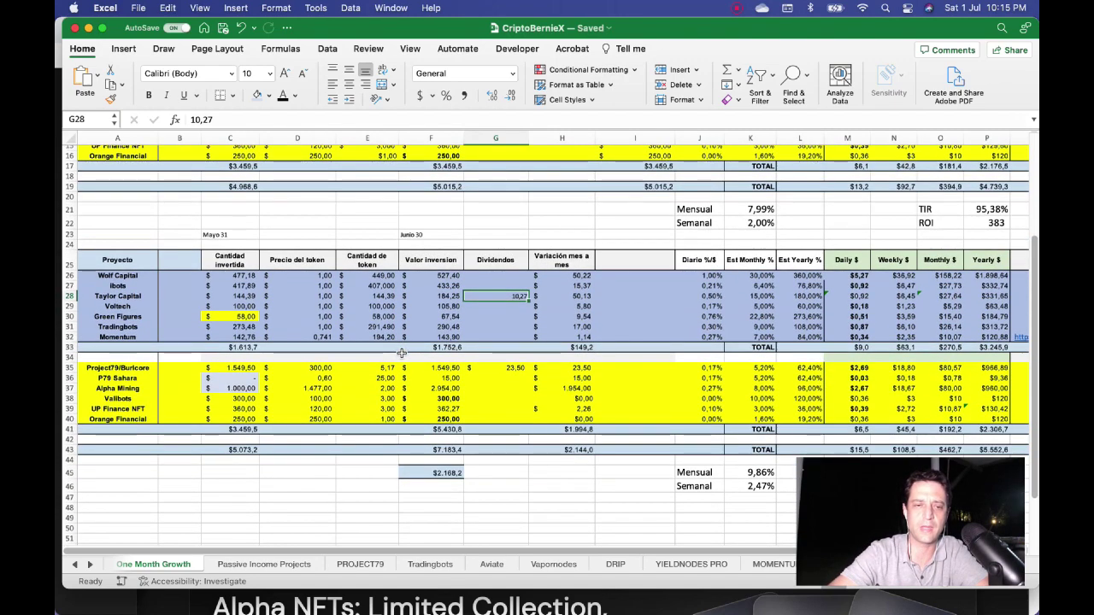
{"action": "scroll", "coordinate": [401, 353], "scroll_direction": "up", "scroll_amount": 3}
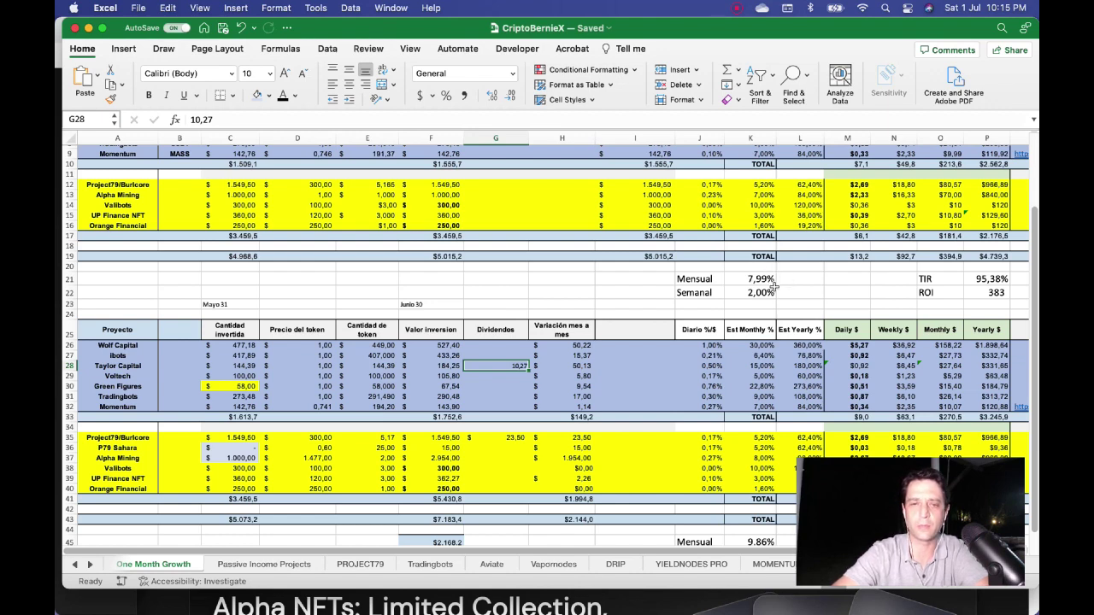
{"action": "scroll", "coordinate": [768, 278], "scroll_direction": "up", "scroll_amount": 1}
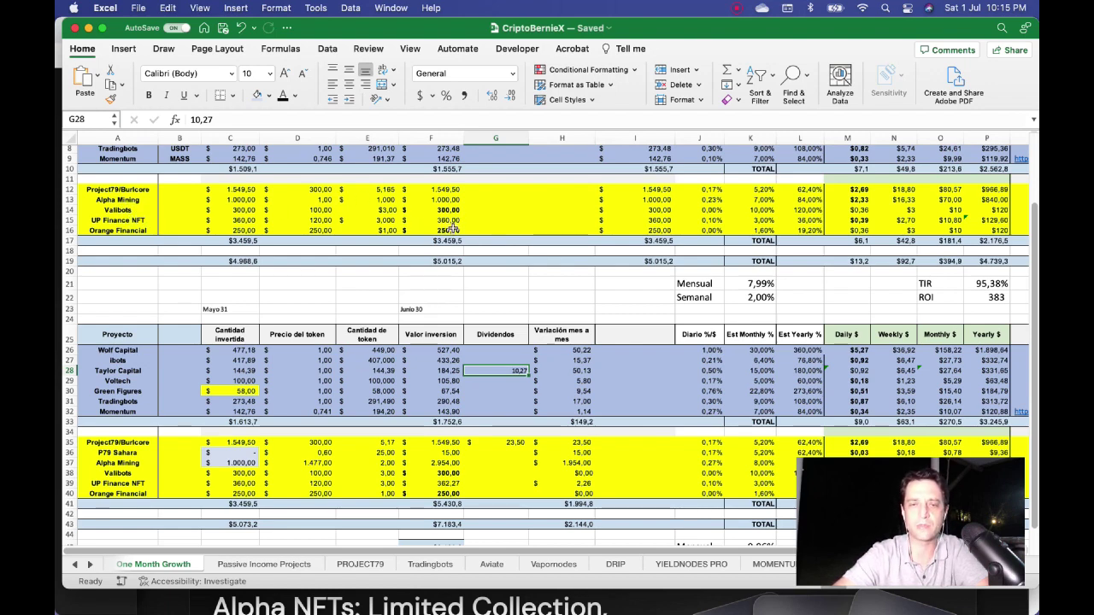
- Examine the June table's project values, monthly variation, totals and the monthly and weekly return figures below it
{"action": "scroll", "coordinate": [453, 228], "scroll_direction": "down", "scroll_amount": 3}
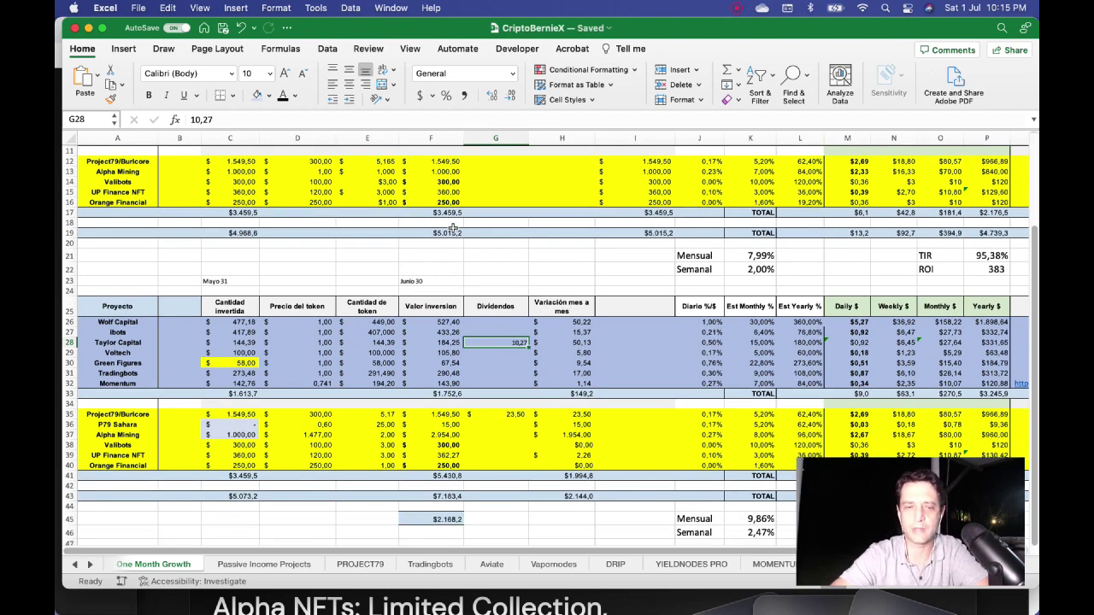
{"action": "scroll", "coordinate": [352, 282], "scroll_direction": "down", "scroll_amount": 3}
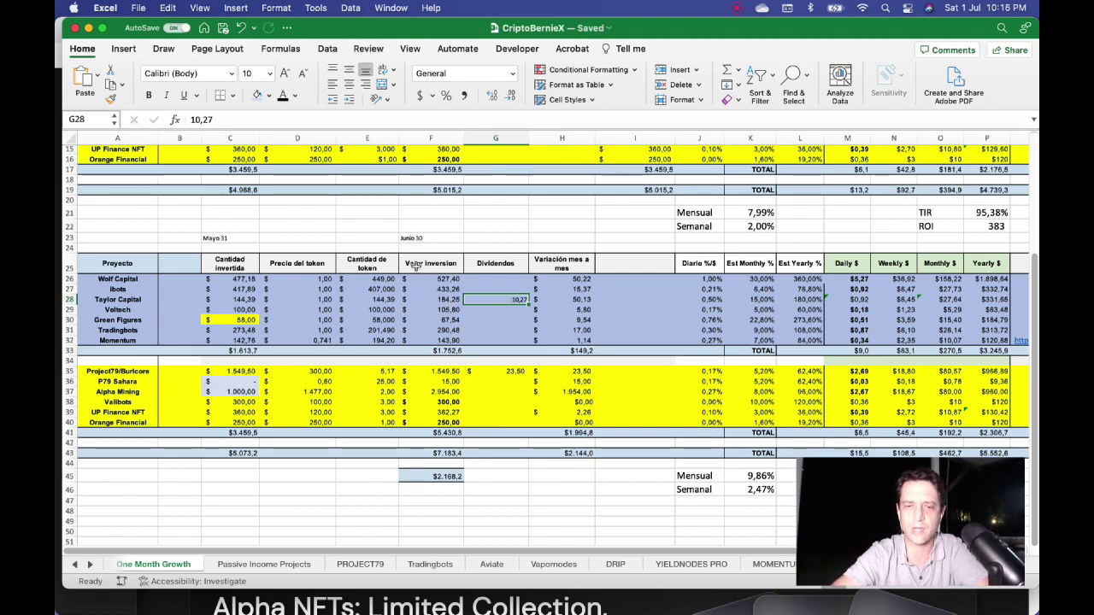
{"action": "scroll", "coordinate": [620, 315], "scroll_direction": "down", "scroll_amount": 1}
{"action": "scroll", "coordinate": [620, 315], "scroll_direction": "down", "scroll_amount": 1}
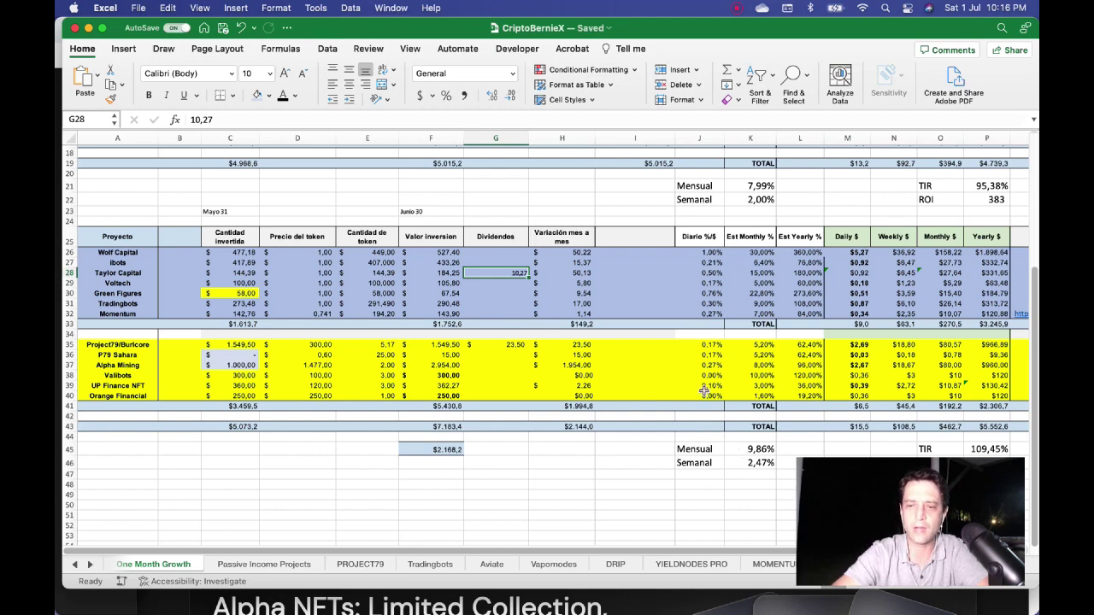
{"action": "scroll", "coordinate": [705, 389], "scroll_direction": "down", "scroll_amount": 2}
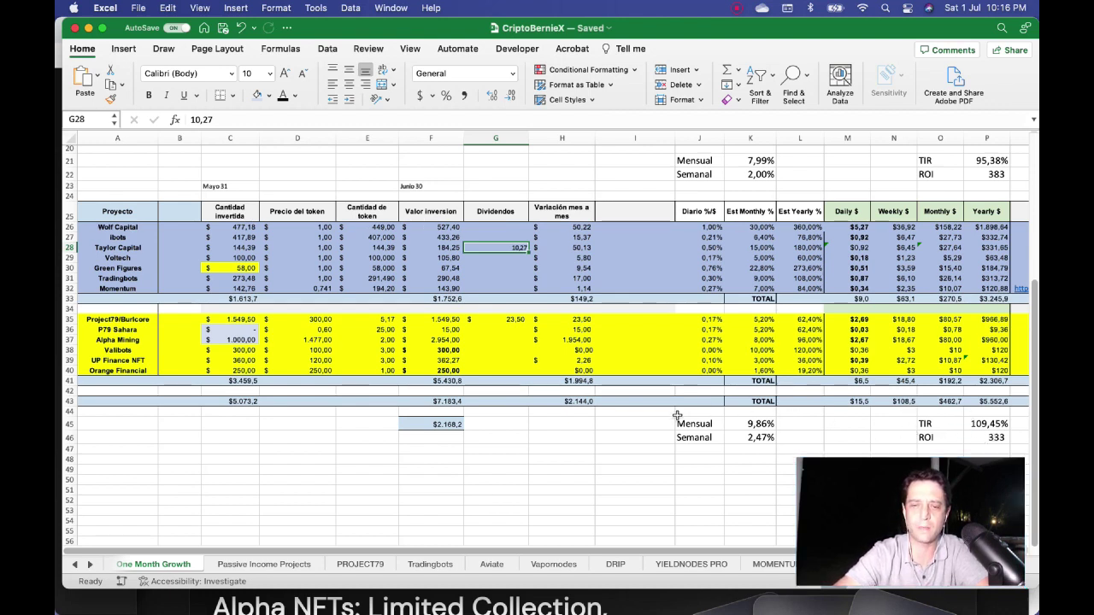
{"action": "scroll", "coordinate": [509, 414], "scroll_direction": "up", "scroll_amount": 1}
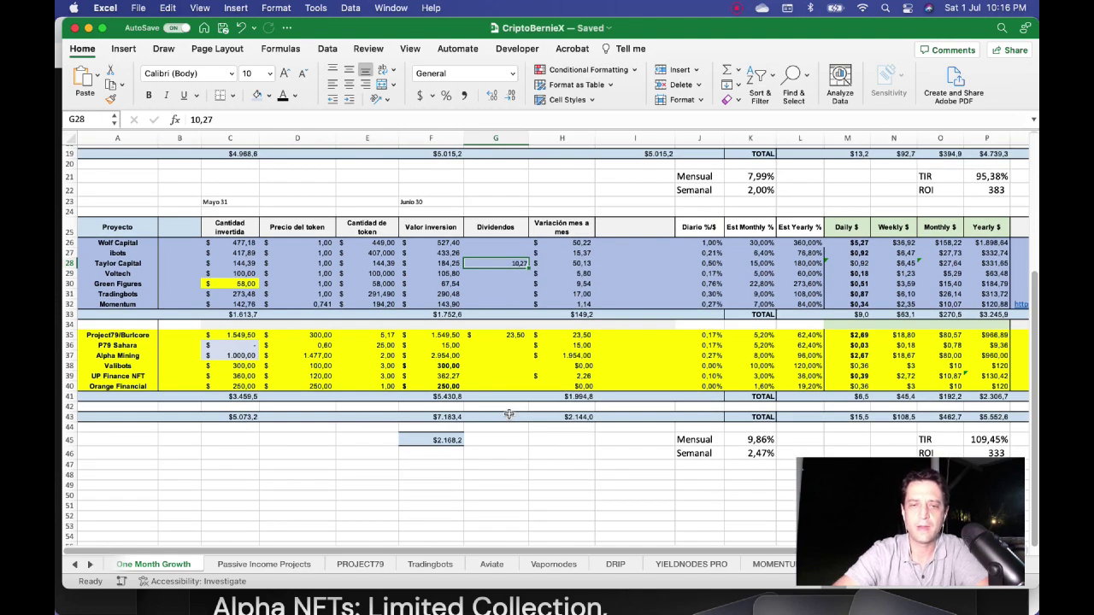
{"action": "scroll", "coordinate": [509, 414], "scroll_direction": "down", "scroll_amount": 1}
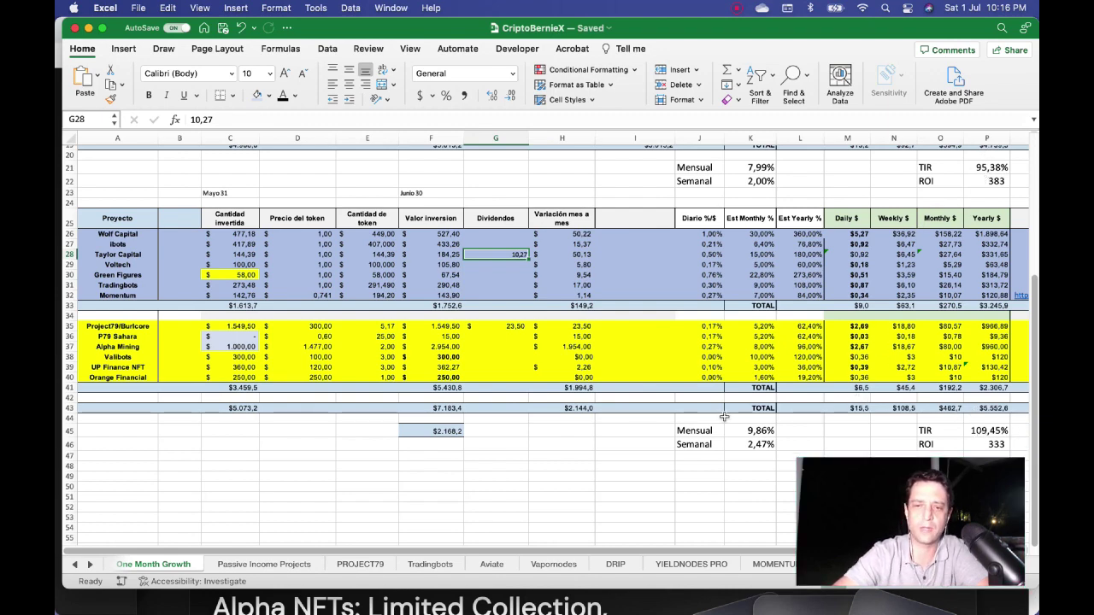
{"action": "scroll", "coordinate": [724, 416], "scroll_direction": "up", "scroll_amount": 1}
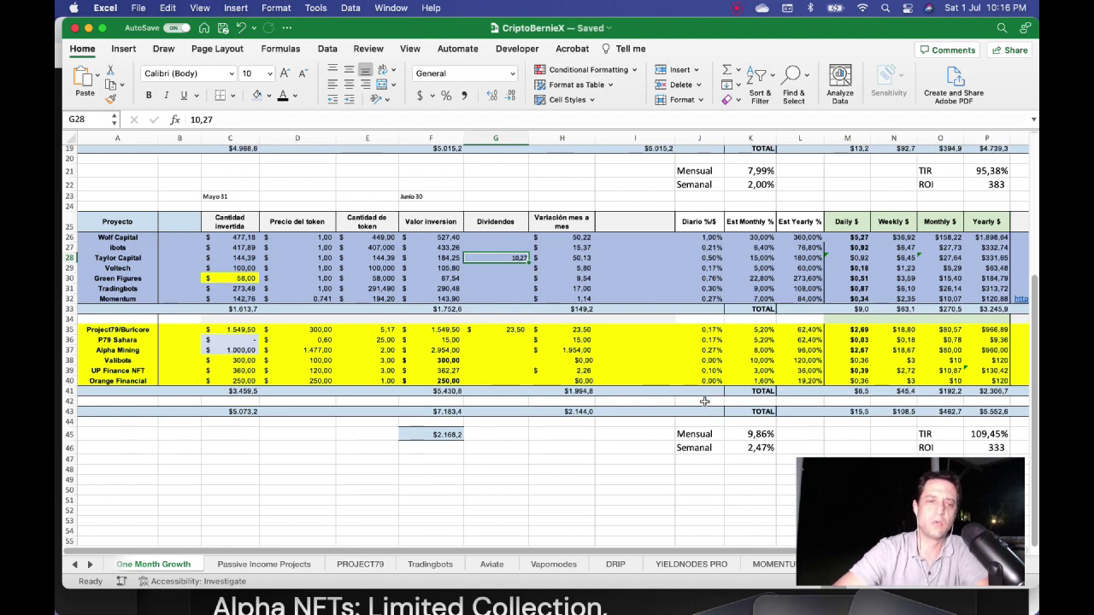
{"action": "scroll", "coordinate": [704, 399], "scroll_direction": "up", "scroll_amount": 3}
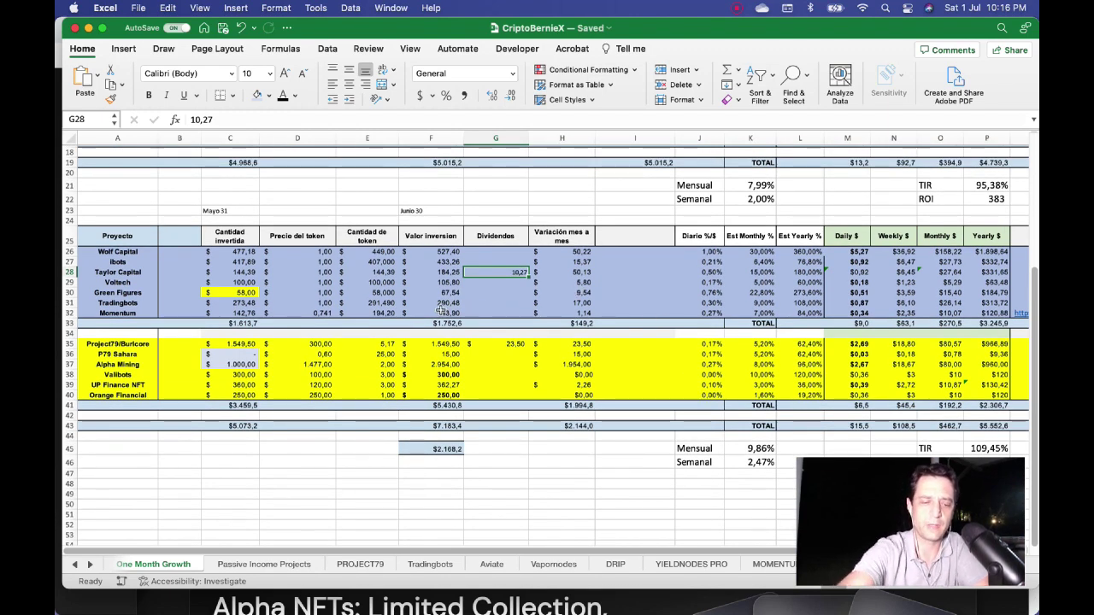
- Switch to Brave, open Wolf Capital's staking page and dismiss the stake merging announcement
{"action": "key", "text": "super+Tab"}
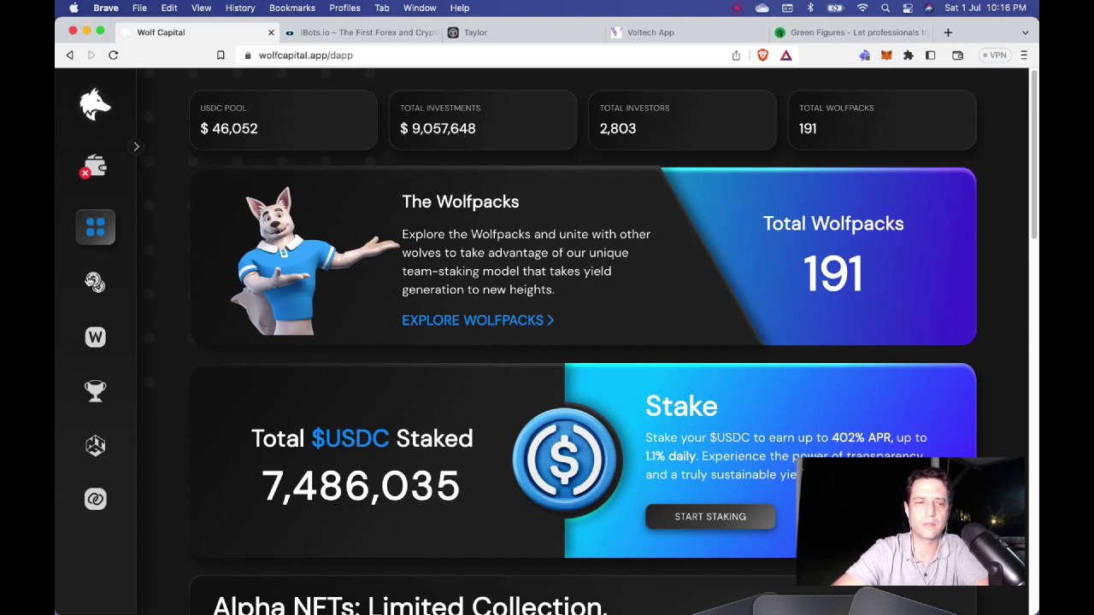
{"action": "left_click", "coordinate": [95, 282]}
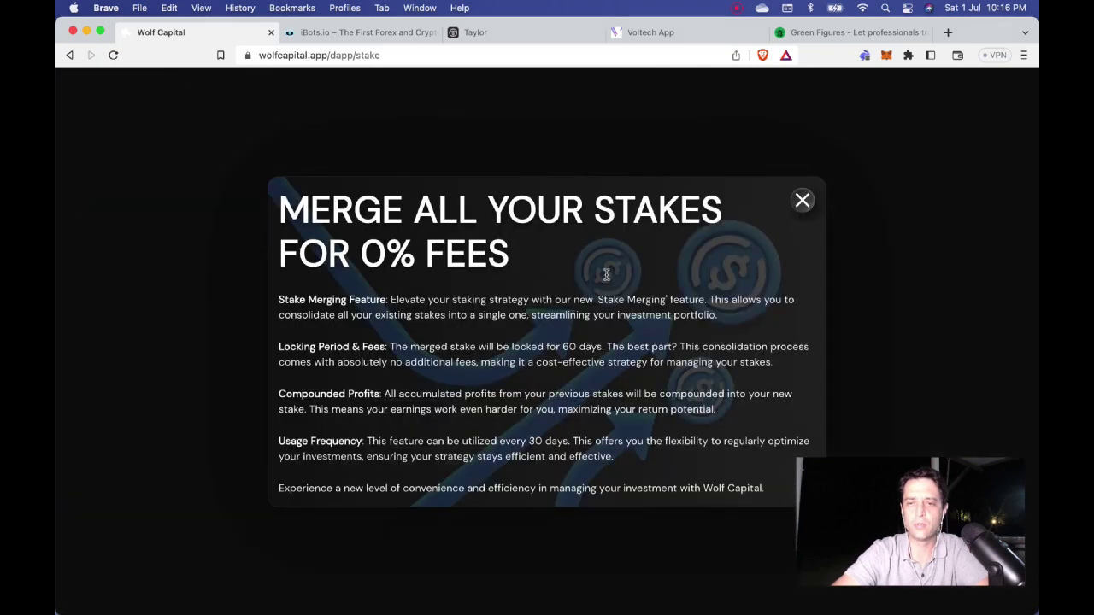
{"action": "left_click", "coordinate": [802, 200]}
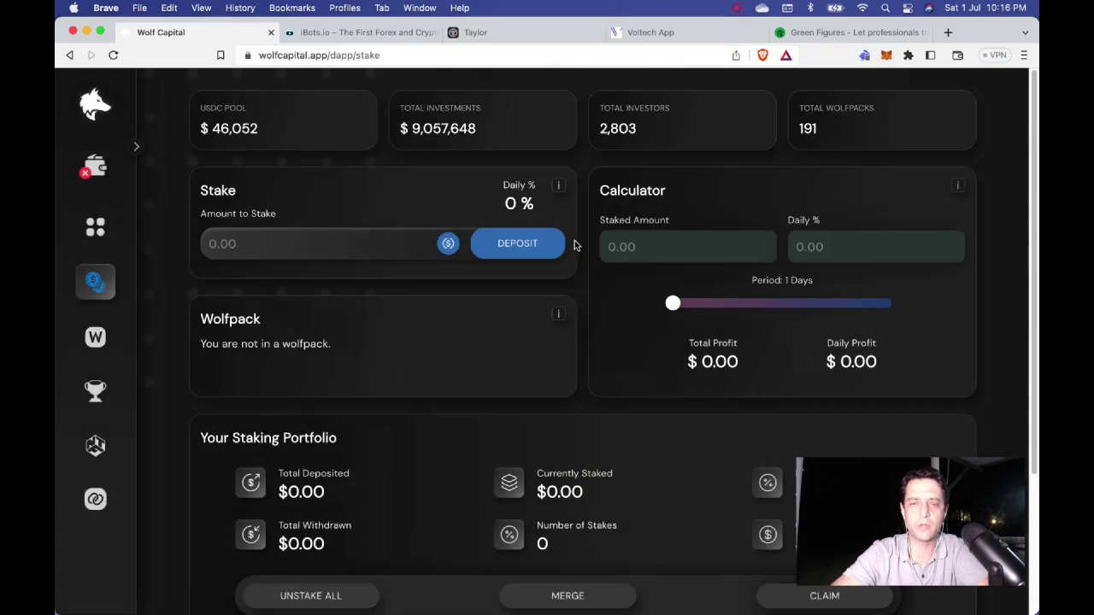
- Review the Wolf Capital staking page, including the stake form, calculator, staking portfolio and stakes list
{"action": "scroll", "coordinate": [557, 340], "scroll_direction": "down", "scroll_amount": 3}
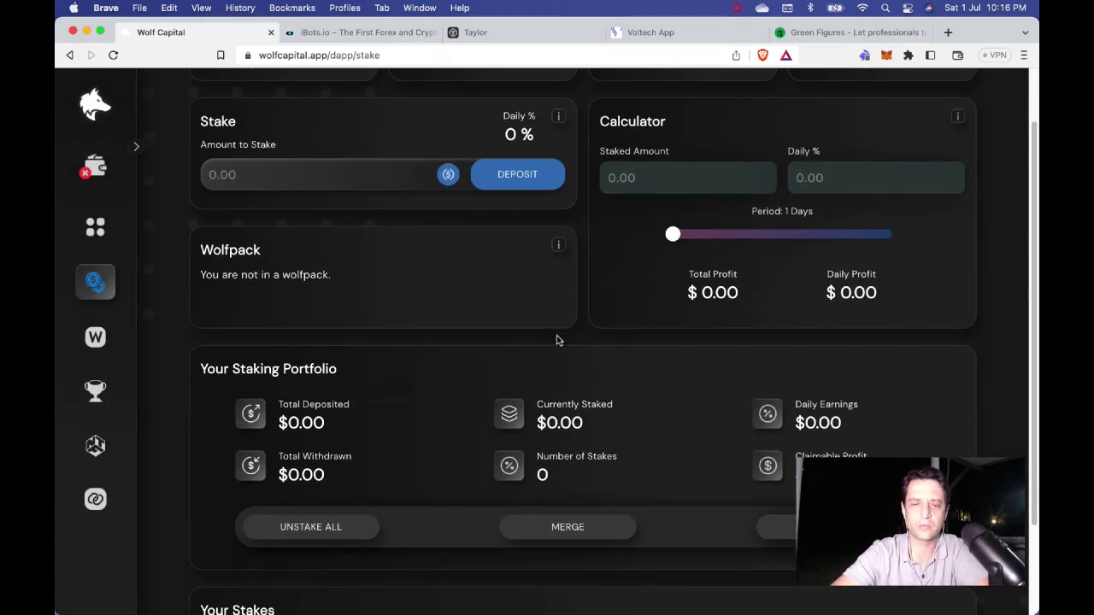
{"action": "scroll", "coordinate": [556, 340], "scroll_direction": "up", "scroll_amount": 3}
{"action": "scroll", "coordinate": [556, 340], "scroll_direction": "down", "scroll_amount": 2}
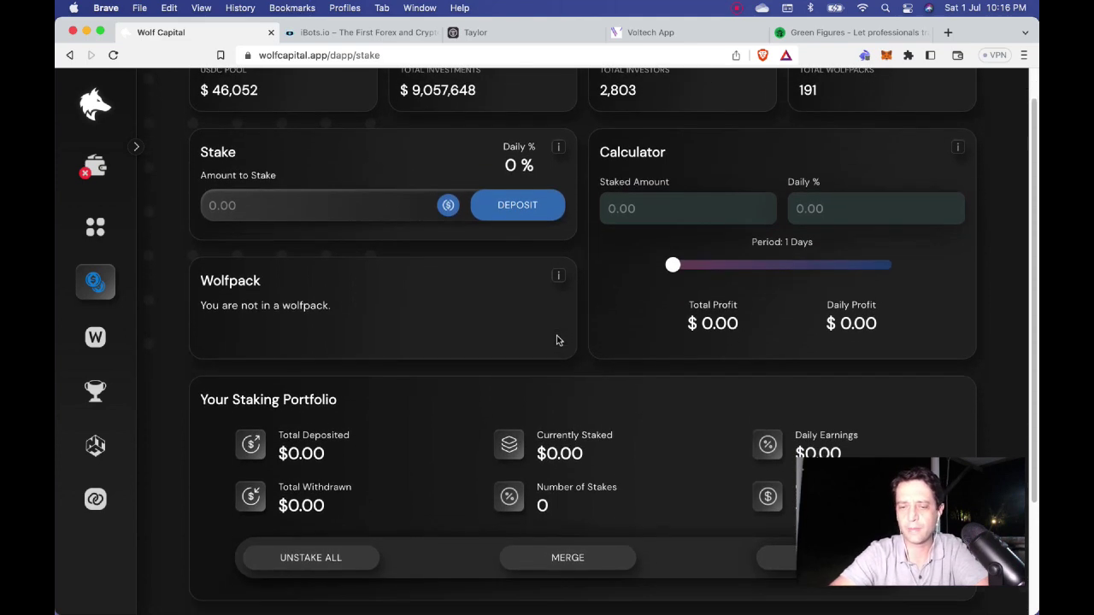
{"action": "scroll", "coordinate": [556, 340], "scroll_direction": "down", "scroll_amount": 1}
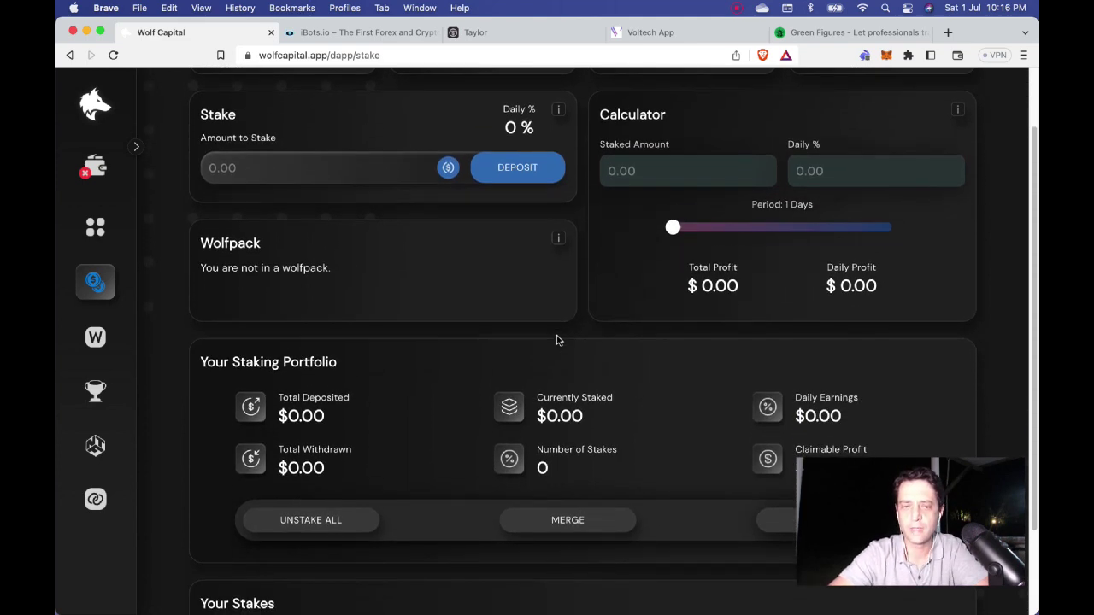
{"action": "scroll", "coordinate": [556, 340], "scroll_direction": "down", "scroll_amount": 4}
{"action": "scroll", "coordinate": [557, 340], "scroll_direction": "up", "scroll_amount": 5}
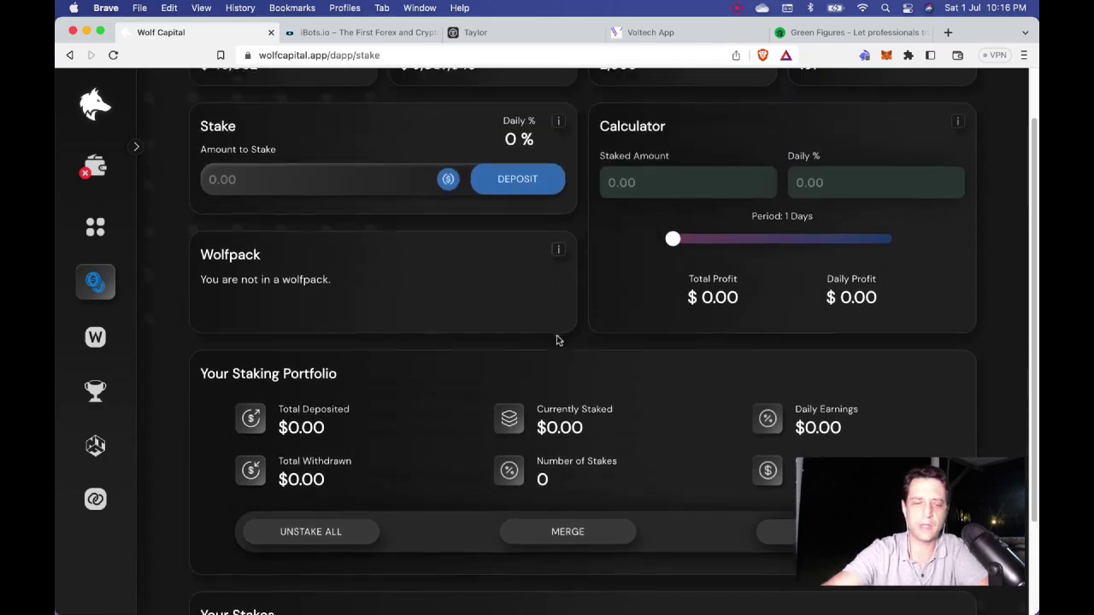
{"action": "scroll", "coordinate": [556, 341], "scroll_direction": "up", "scroll_amount": 1}
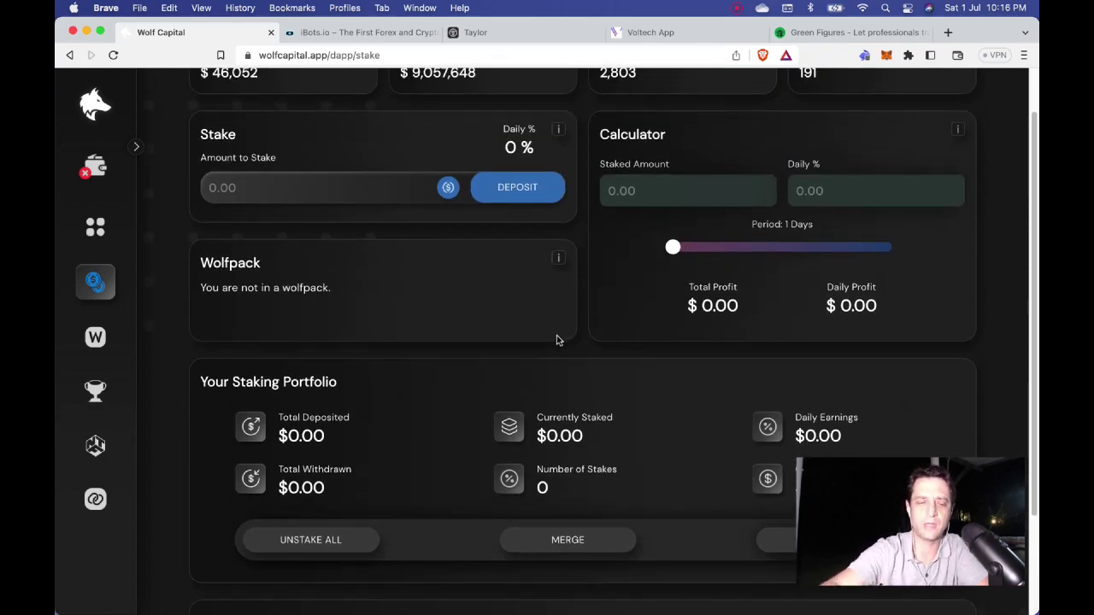
- Return to the Excel workbook, set ibots' Est Monthly % in the June table to 6,09% and check its daily rate and daily earnings formulas
{"action": "key", "text": "super+Tab"}
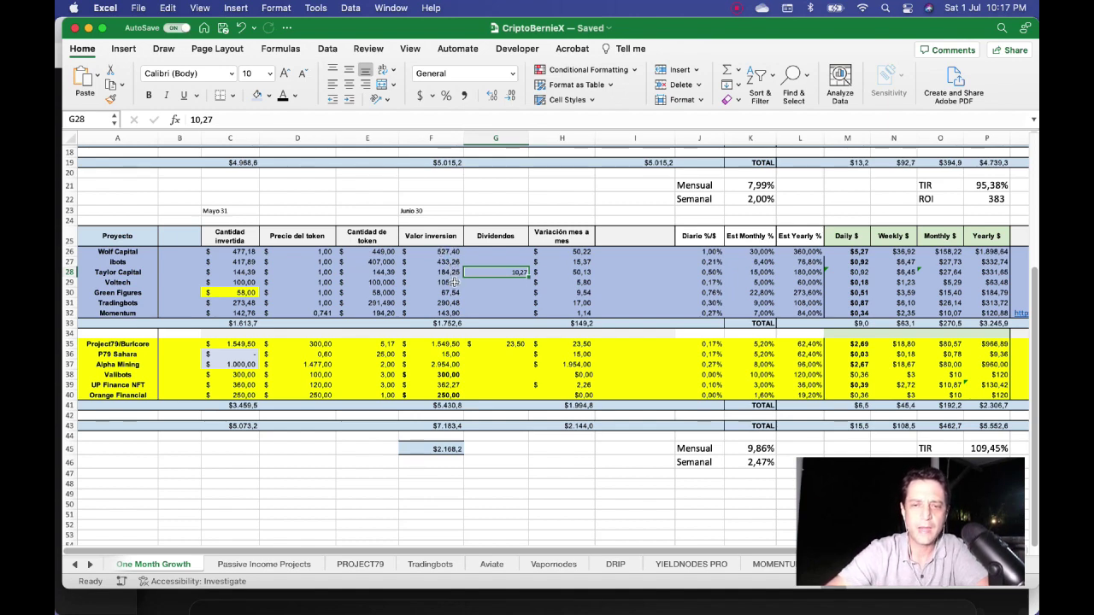
{"action": "scroll", "coordinate": [455, 269], "scroll_direction": "up", "scroll_amount": 2}
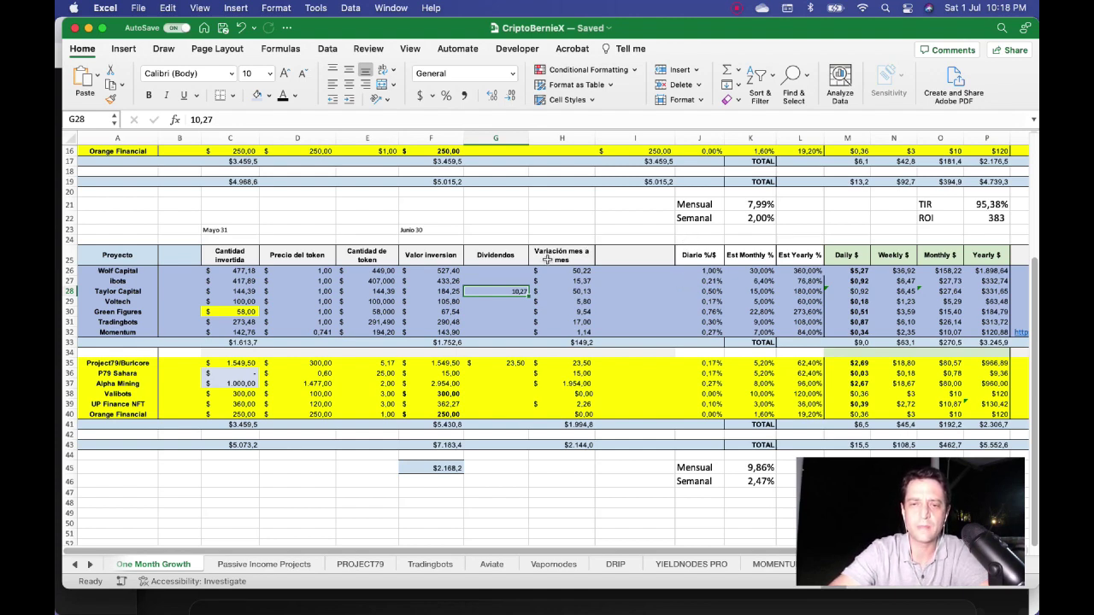
{"action": "left_click", "coordinate": [768, 281]}
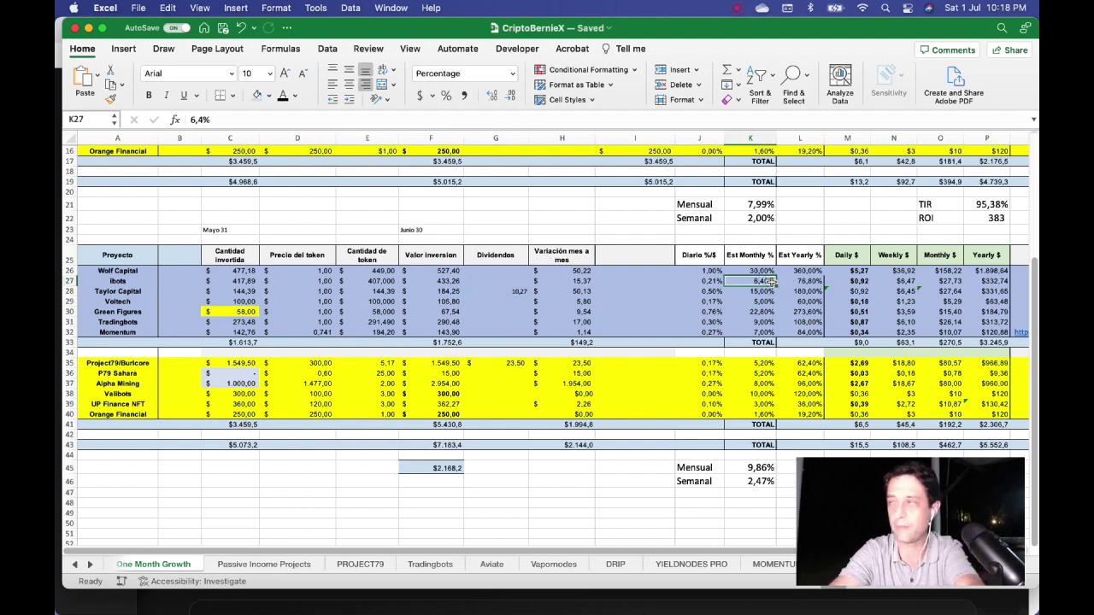
{"action": "type", "text": "6,09"}
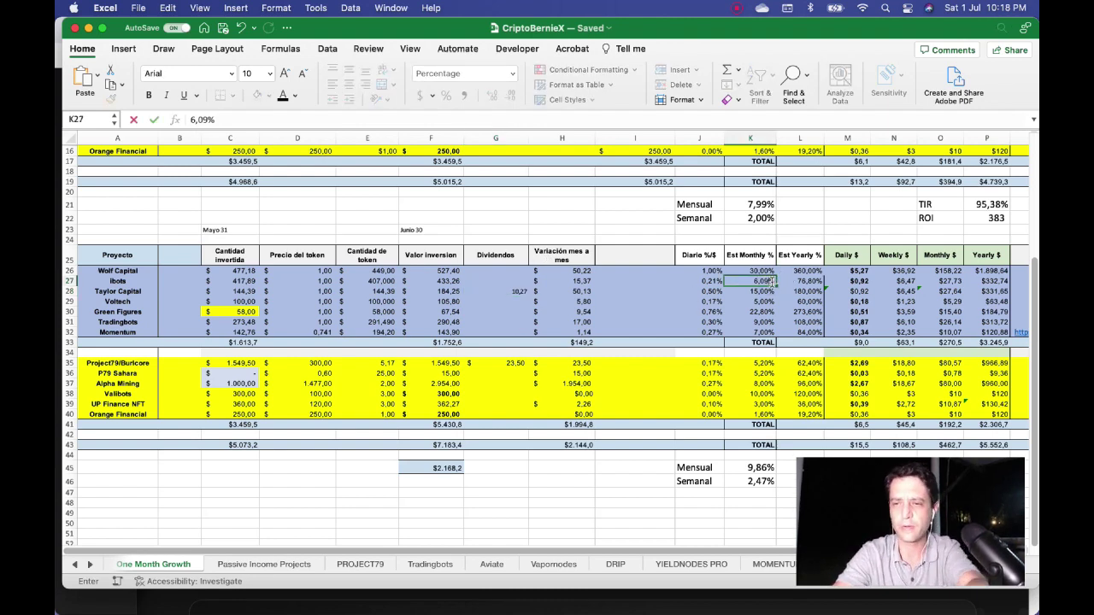
{"action": "key", "text": "Return"}
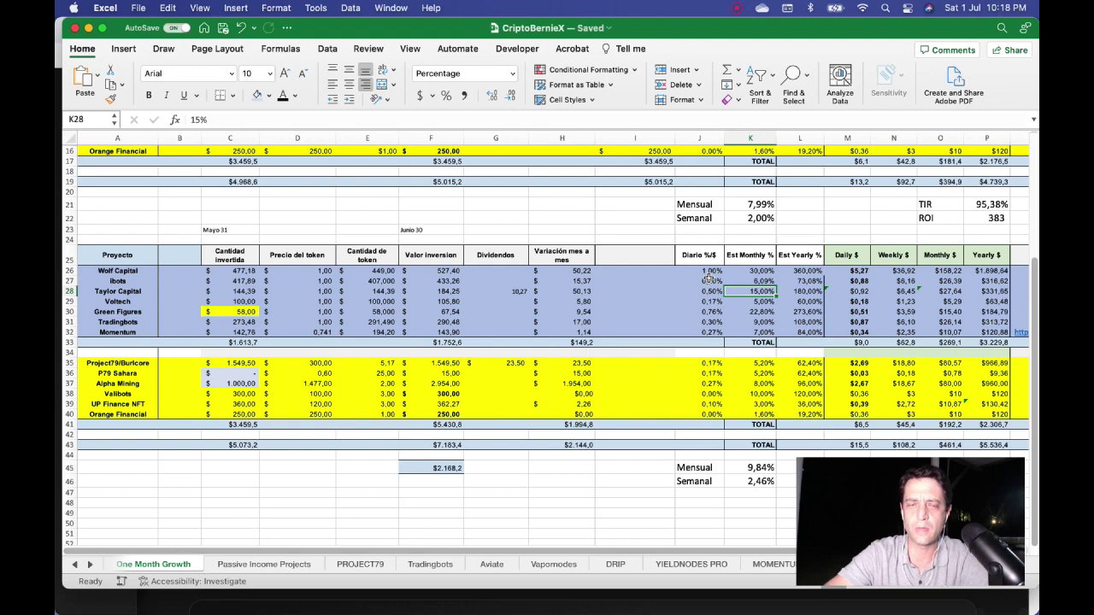
{"action": "left_click", "coordinate": [708, 280]}
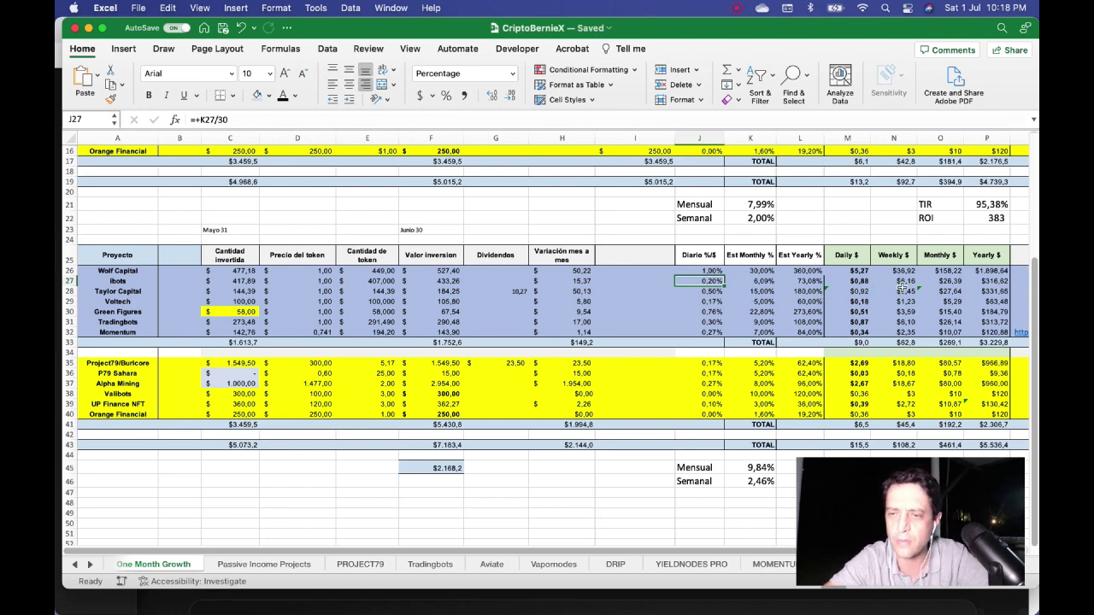
{"action": "left_click", "coordinate": [861, 281]}
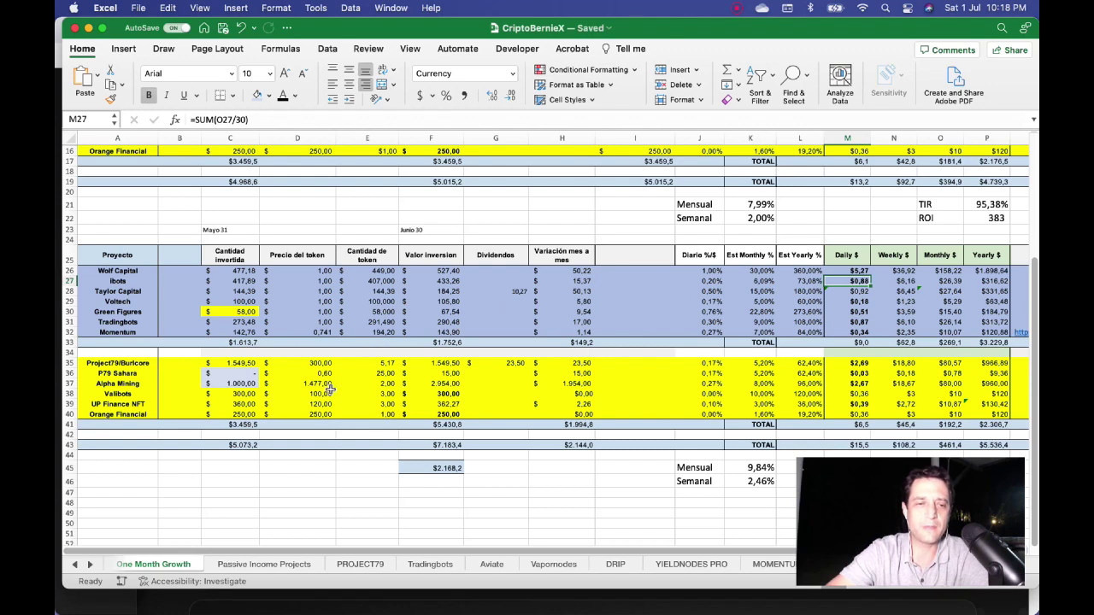
- Switch to Brave and bring up the already open iBots.io page
{"action": "key", "text": "super+Tab"}
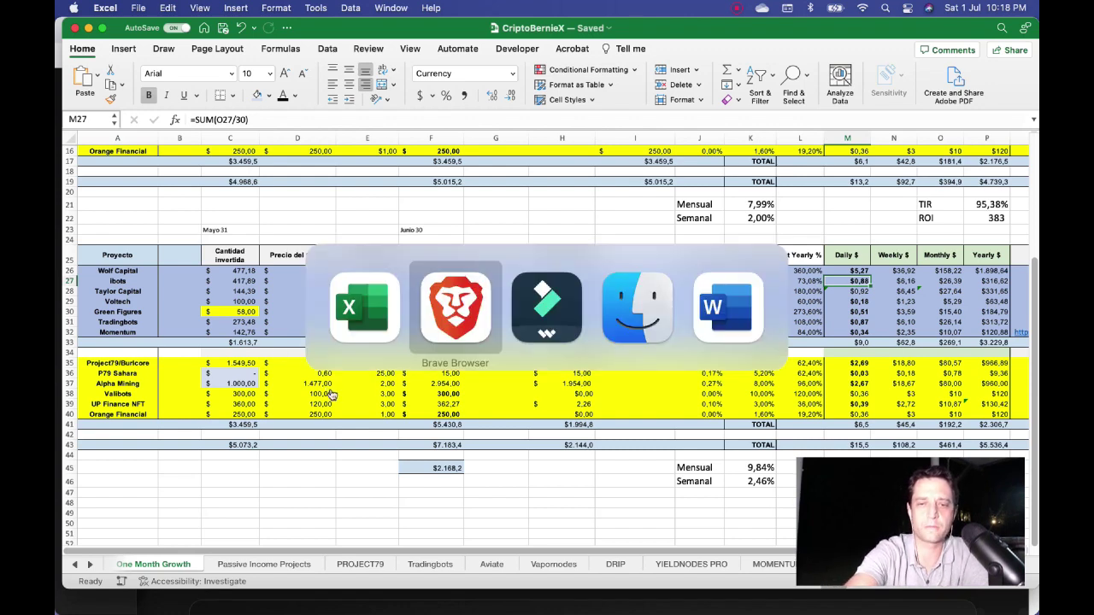
{"action": "key", "text": "super+Tab"}
{"action": "key", "text": "super+Tab"}
{"action": "key", "text": "super+Tab"}
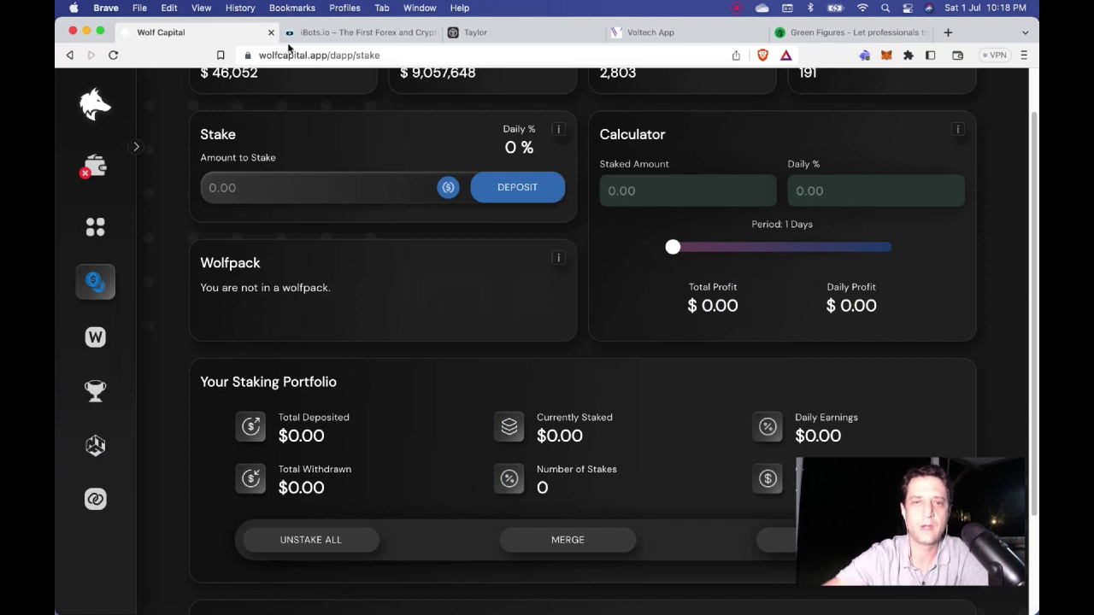
{"action": "left_click", "coordinate": [336, 32]}
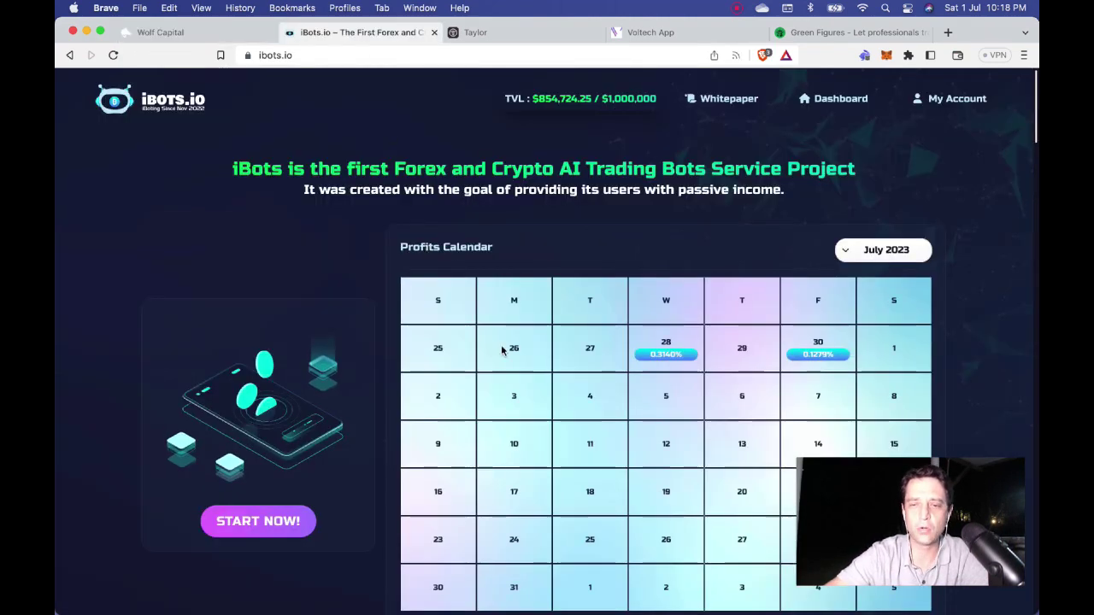
- Set the iBots Profits Calendar to June 2023
{"action": "scroll", "coordinate": [502, 348], "scroll_direction": "down", "scroll_amount": 1}
{"action": "scroll", "coordinate": [532, 301], "scroll_direction": "down", "scroll_amount": 1}
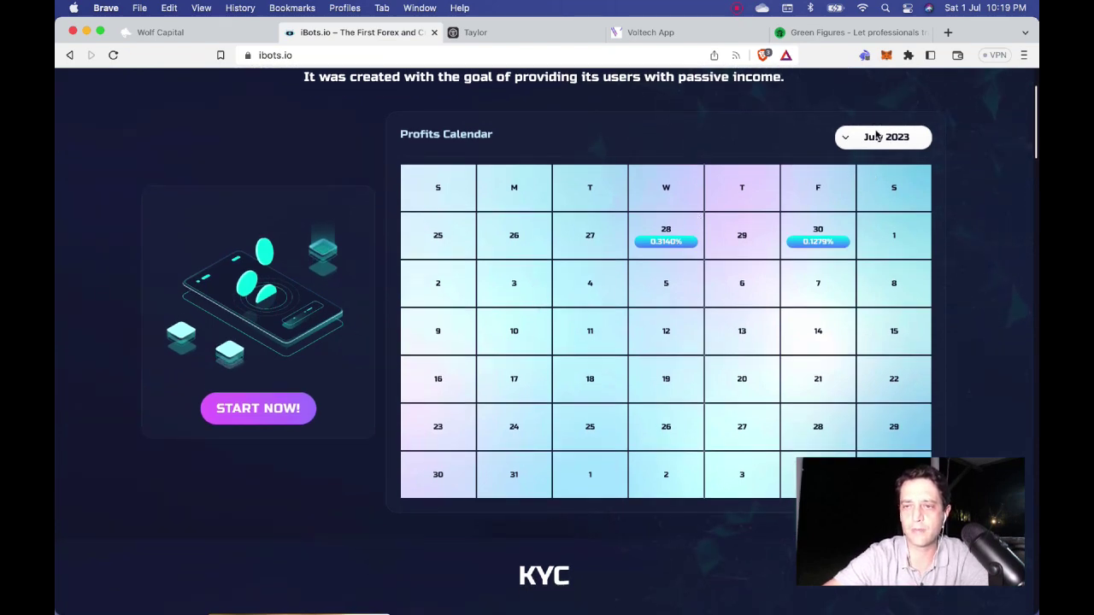
{"action": "left_click", "coordinate": [876, 135]}
{"action": "left_click", "coordinate": [873, 151]}
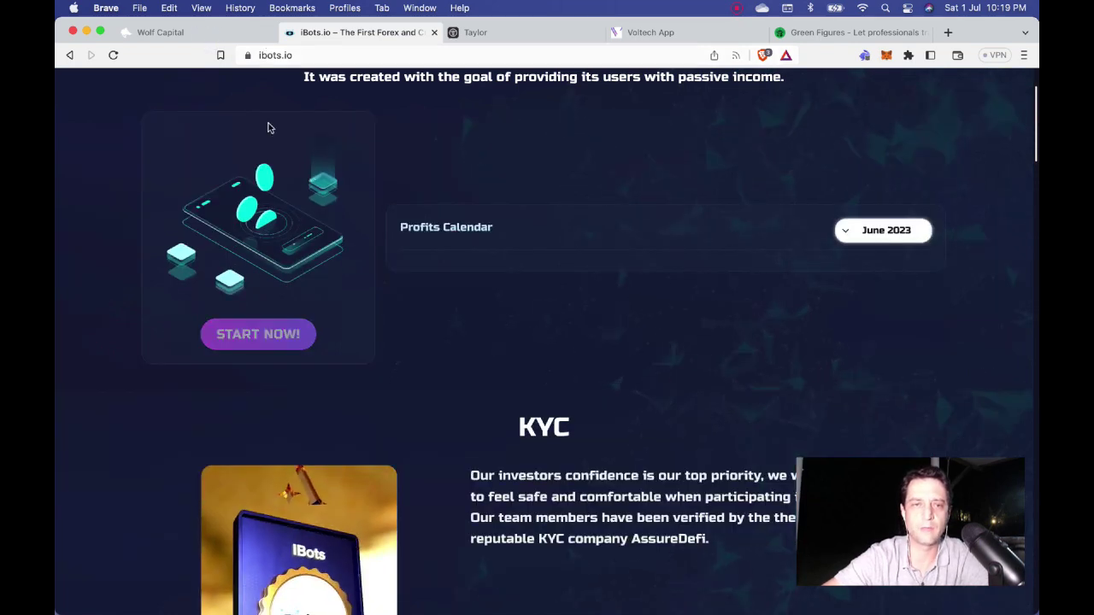
- Bring up the Wolf Capital page and look over its investment totals, stake form and staking portfolio
{"action": "left_click", "coordinate": [218, 32]}
{"action": "scroll", "coordinate": [336, 242], "scroll_direction": "down", "scroll_amount": 1}
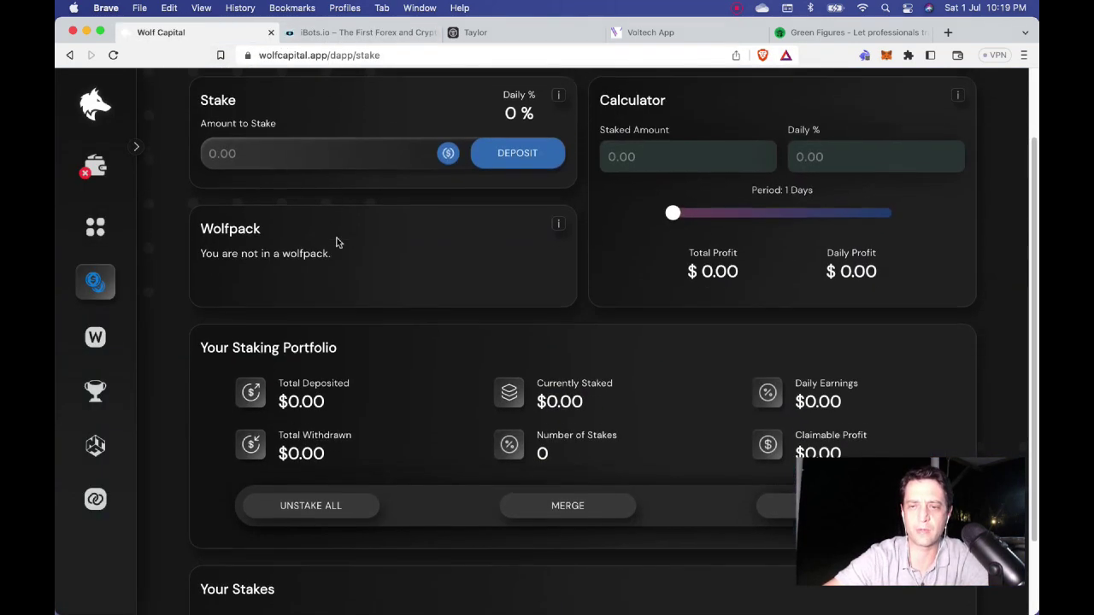
{"action": "scroll", "coordinate": [338, 243], "scroll_direction": "up", "scroll_amount": 3}
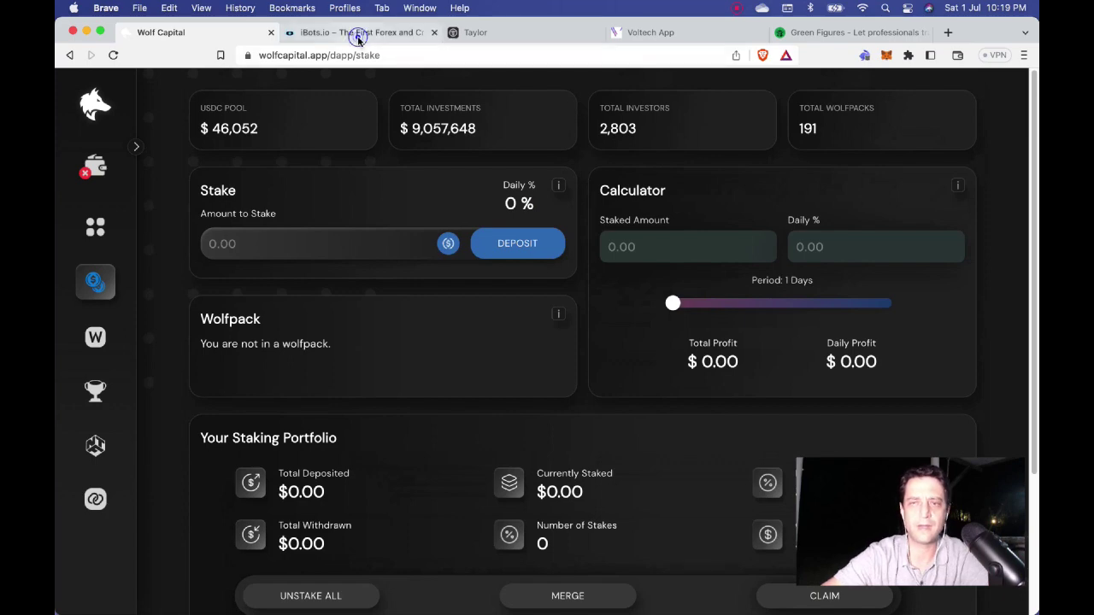
- Return to the iBots.io page and review the daily percentages in the June 2023 Profits Calendar and the site's TVL
{"action": "left_click", "coordinate": [359, 39]}
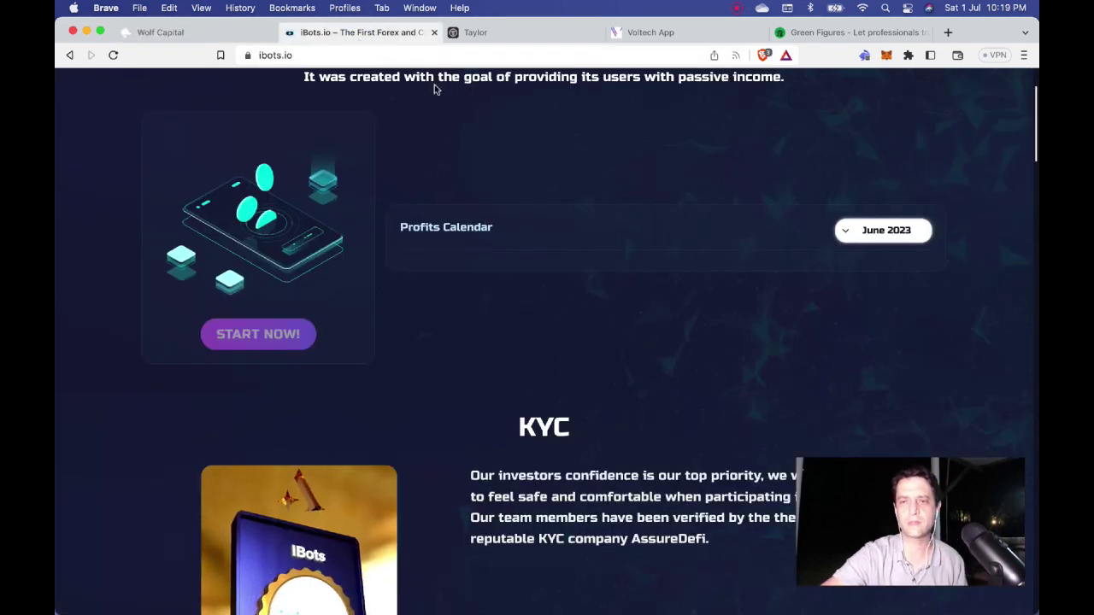
{"action": "scroll", "coordinate": [453, 197], "scroll_direction": "up", "scroll_amount": 2}
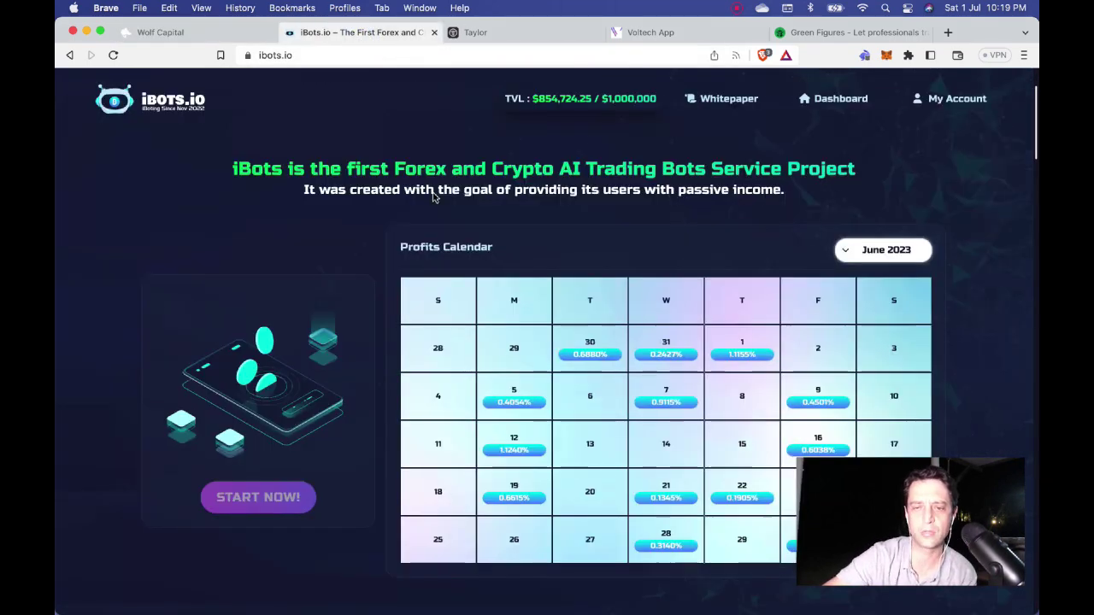
{"action": "scroll", "coordinate": [433, 198], "scroll_direction": "down", "scroll_amount": 1}
{"action": "scroll", "coordinate": [433, 197], "scroll_direction": "down", "scroll_amount": 1}
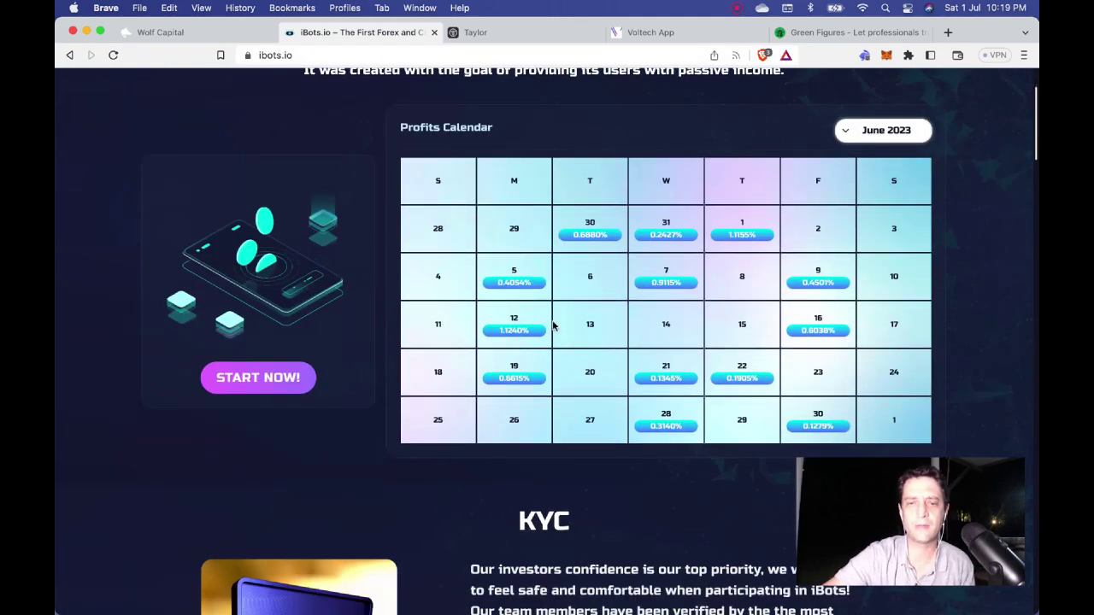
{"action": "scroll", "coordinate": [573, 248], "scroll_direction": "down", "scroll_amount": 2}
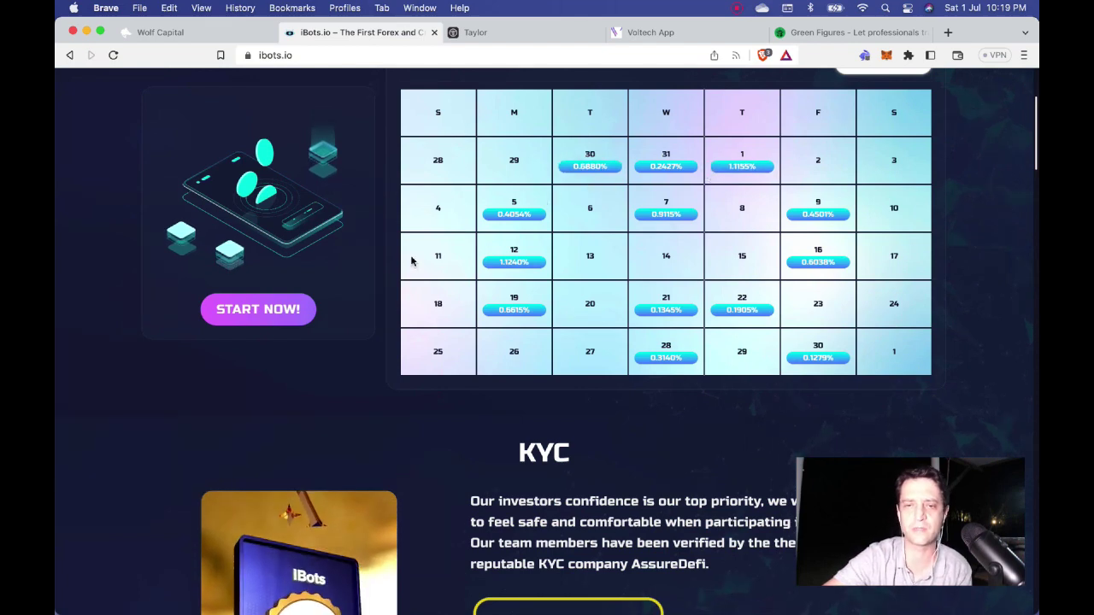
{"action": "scroll", "coordinate": [410, 256], "scroll_direction": "down", "scroll_amount": 2}
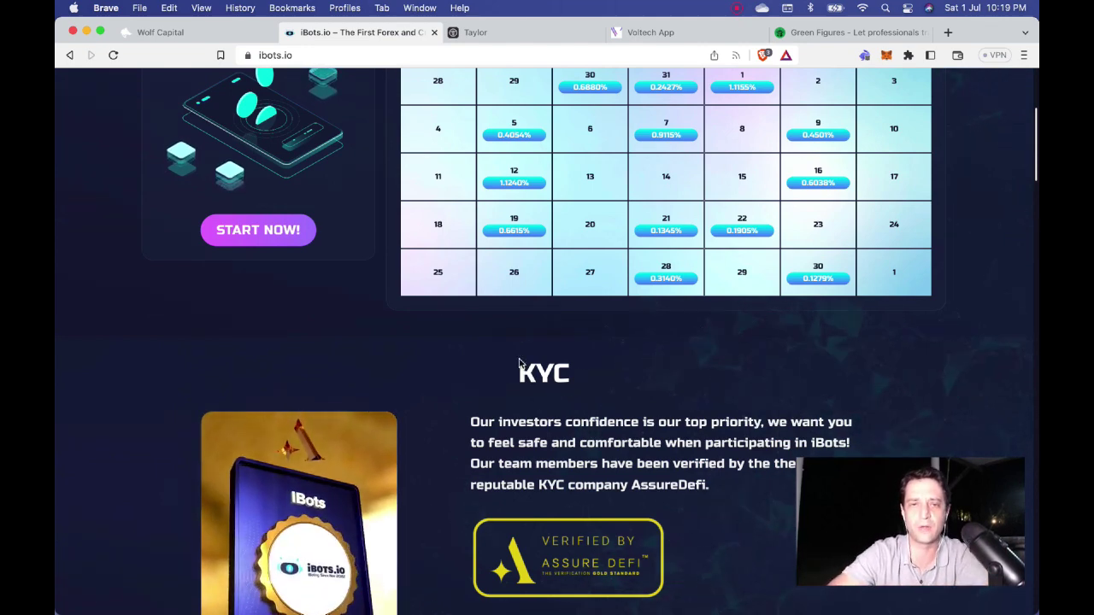
{"action": "scroll", "coordinate": [539, 324], "scroll_direction": "up", "scroll_amount": 5}
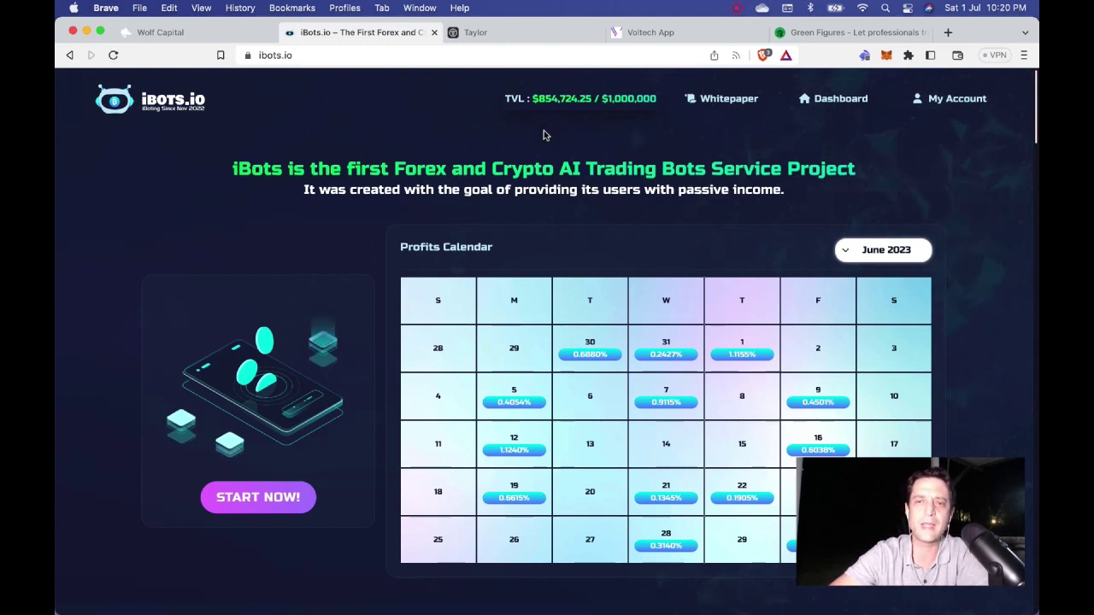
- Connect the Rabby wallet to the Wolf Capital app through WalletConnect
{"action": "left_click", "coordinate": [185, 35]}
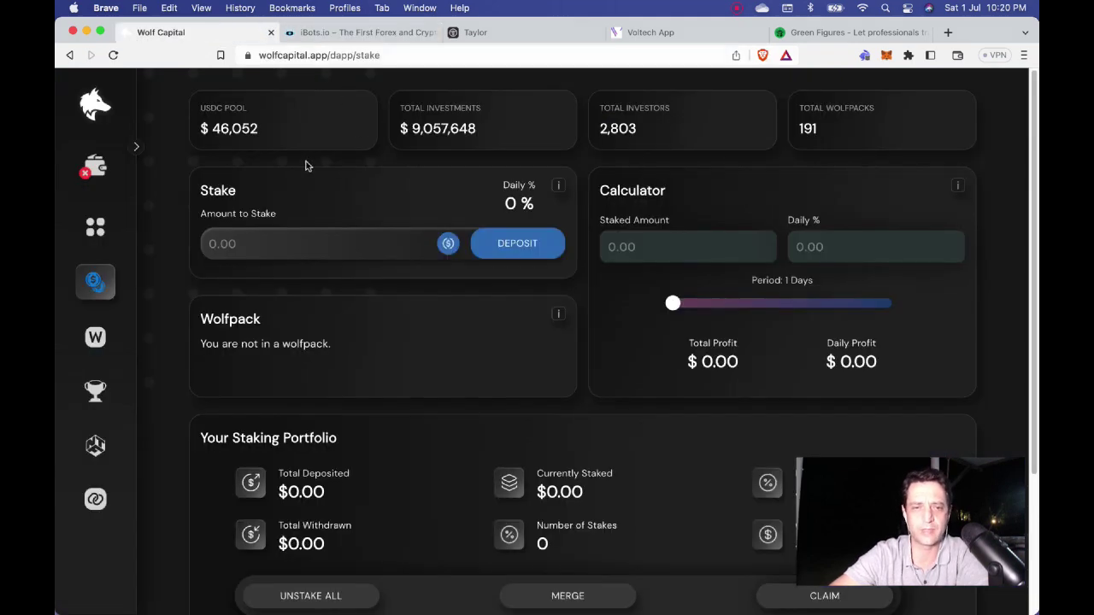
{"action": "left_click", "coordinate": [95, 166]}
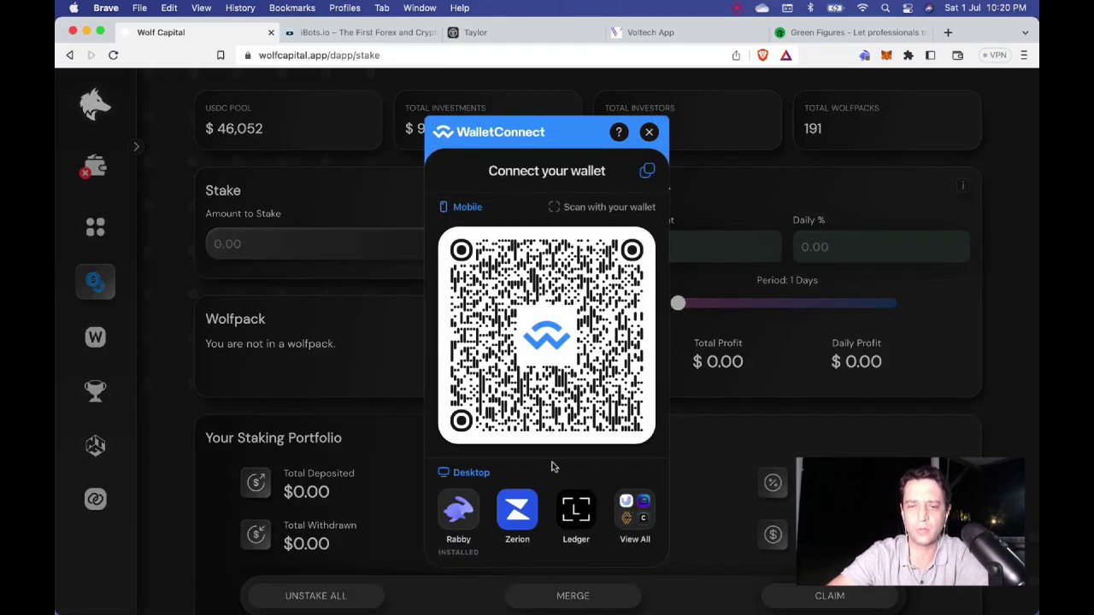
{"action": "left_click", "coordinate": [457, 510]}
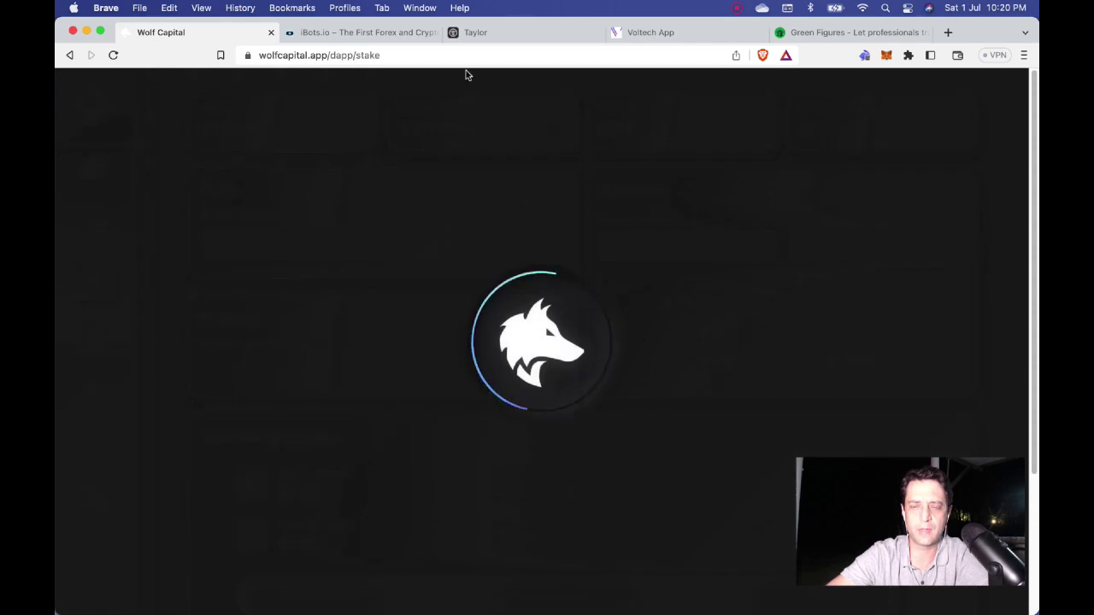
- Load the Taylor dashboard in Brave and check Taylor Capital's Junio 30 Valor inversion in the Excel workbook
{"action": "left_click", "coordinate": [376, 32]}
{"action": "left_click", "coordinate": [517, 35]}
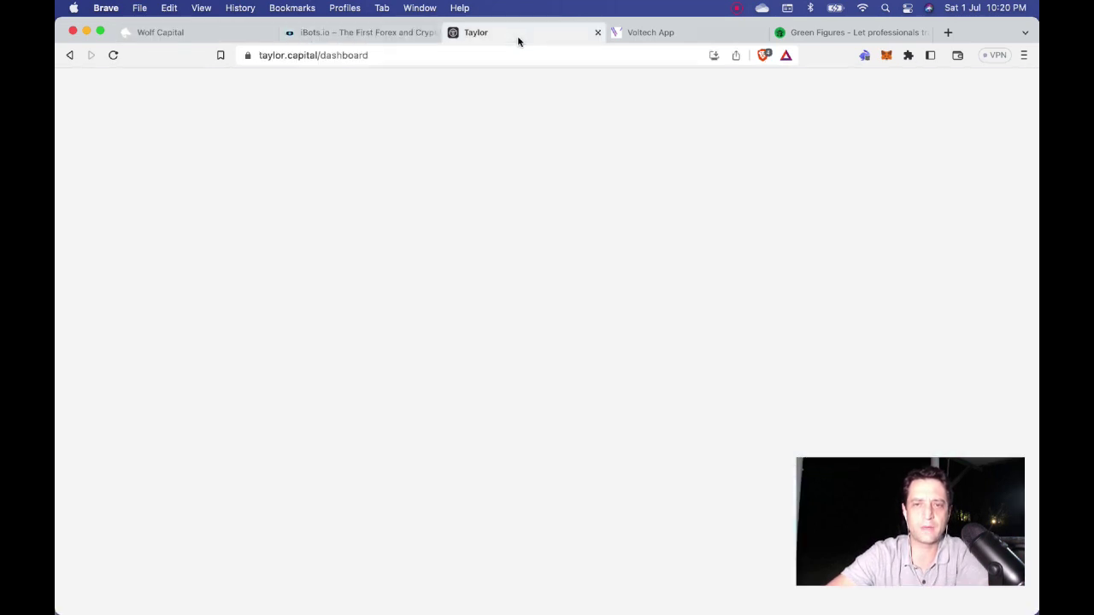
{"action": "key", "text": "super+Tab"}
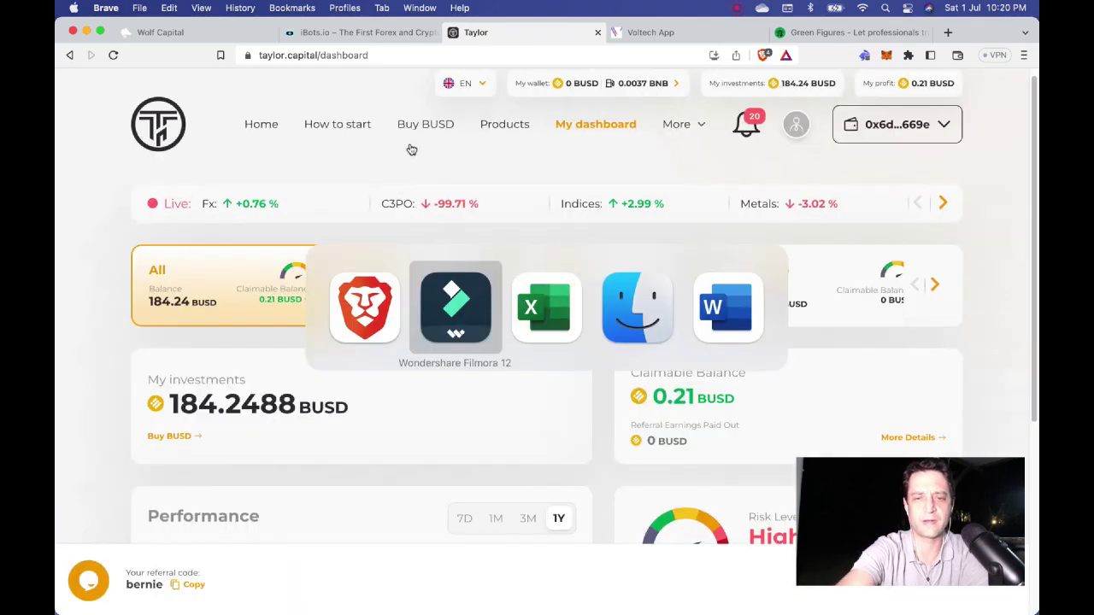
{"action": "key", "text": "super+Tab"}
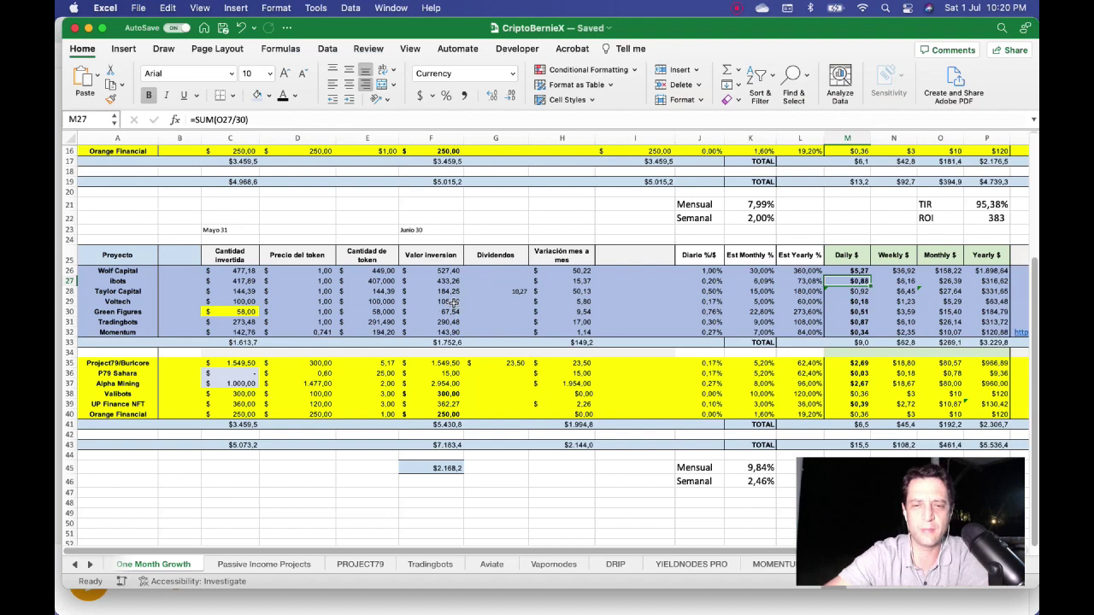
{"action": "left_click", "coordinate": [452, 292]}
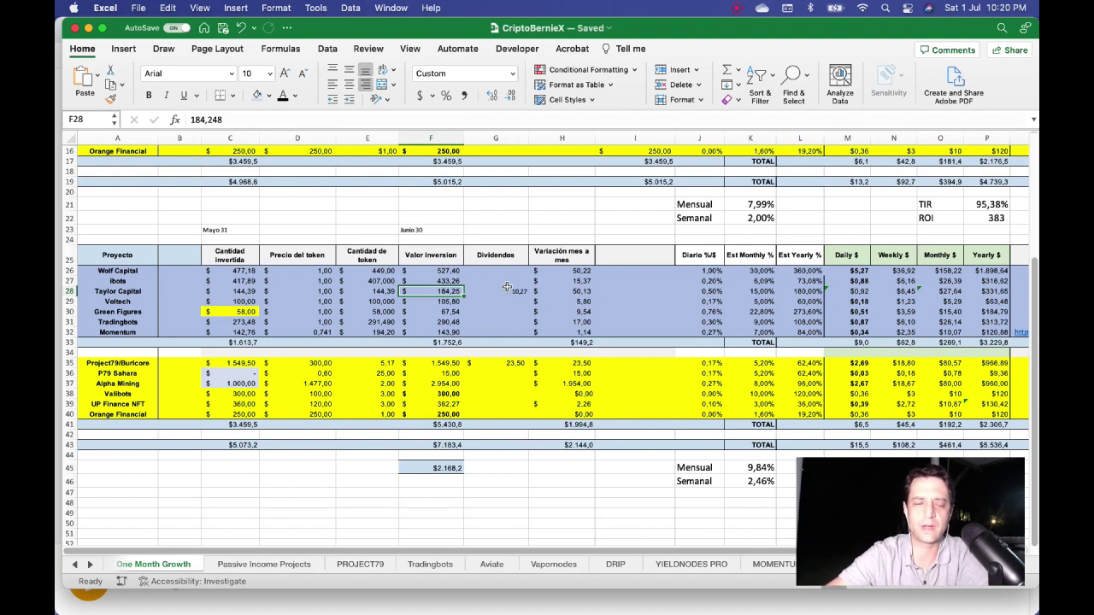
- Return to Brave and examine the C3PO product's investment, performance chart and transactions on the Taylor dashboard
{"action": "key", "text": "super+Tab"}
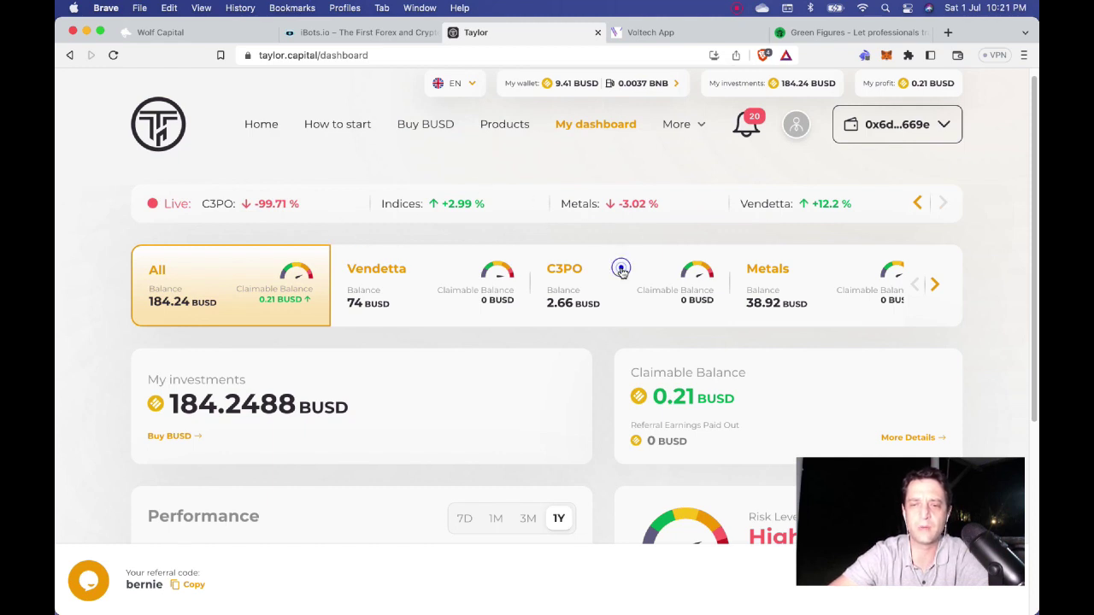
{"action": "left_click", "coordinate": [621, 268]}
{"action": "scroll", "coordinate": [697, 368], "scroll_direction": "down", "scroll_amount": 5}
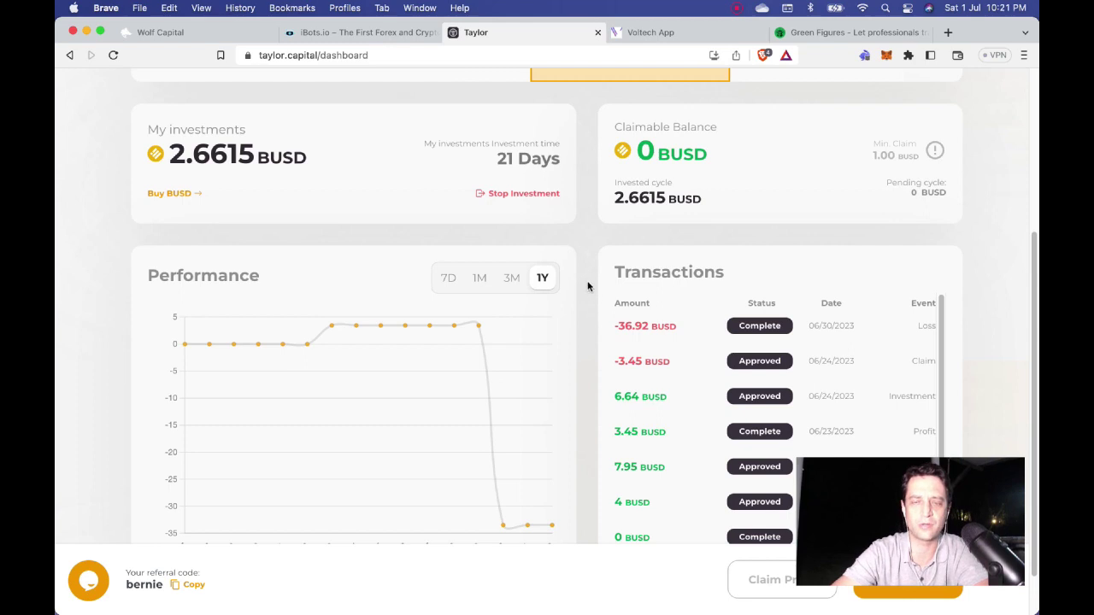
{"action": "scroll", "coordinate": [587, 286], "scroll_direction": "up", "scroll_amount": 6}
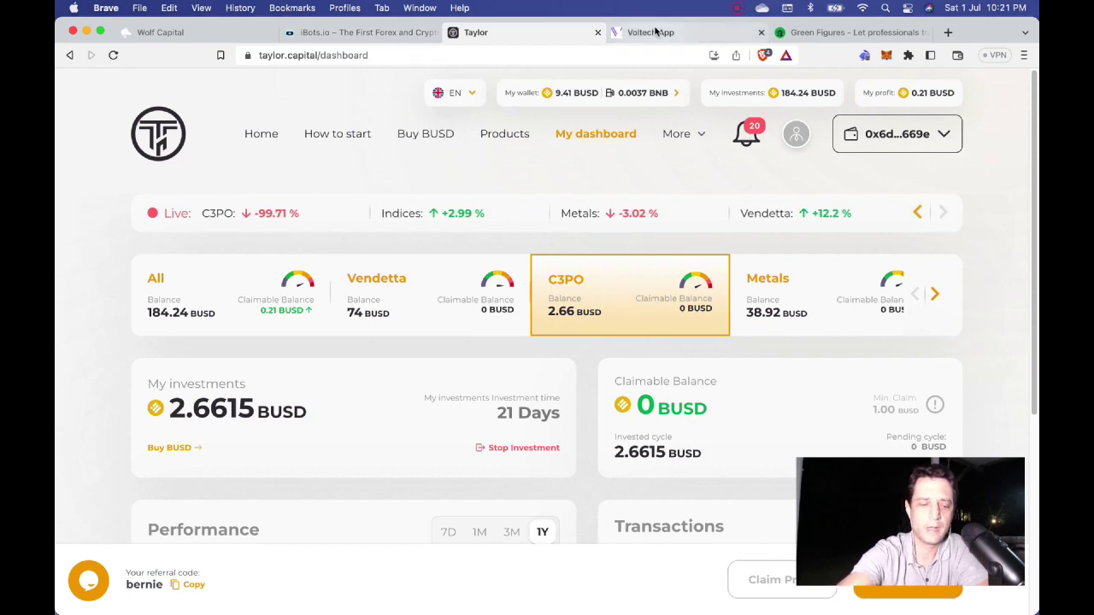
- Check Voltech's Junio 30 Valor inversion in the Excel workbook and return to Brave
{"action": "key", "text": "super+Tab"}
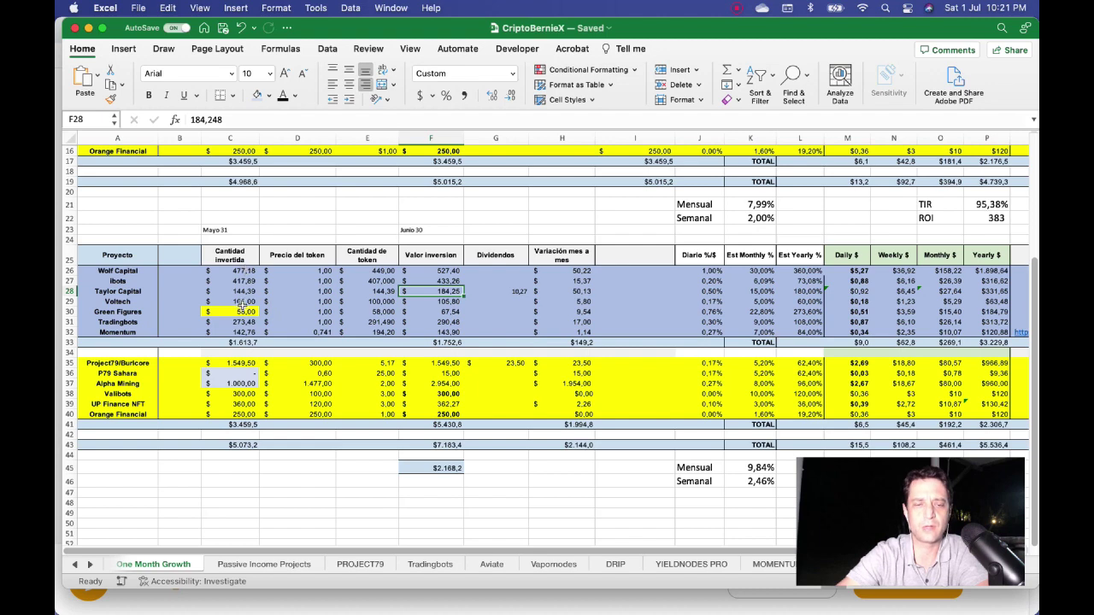
{"action": "left_click", "coordinate": [437, 301]}
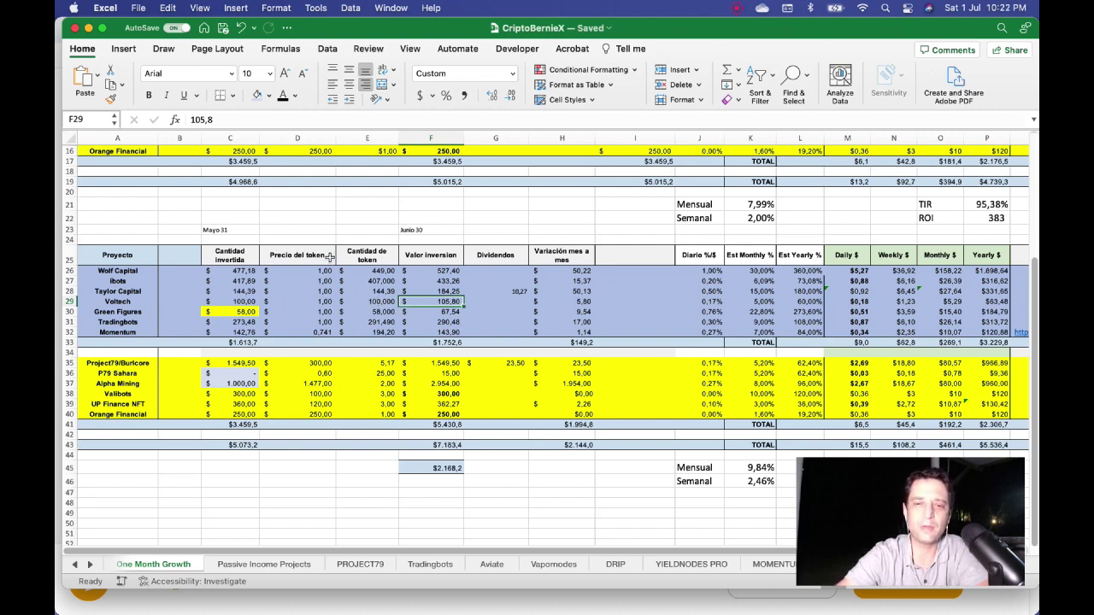
{"action": "key", "text": "super+Tab"}
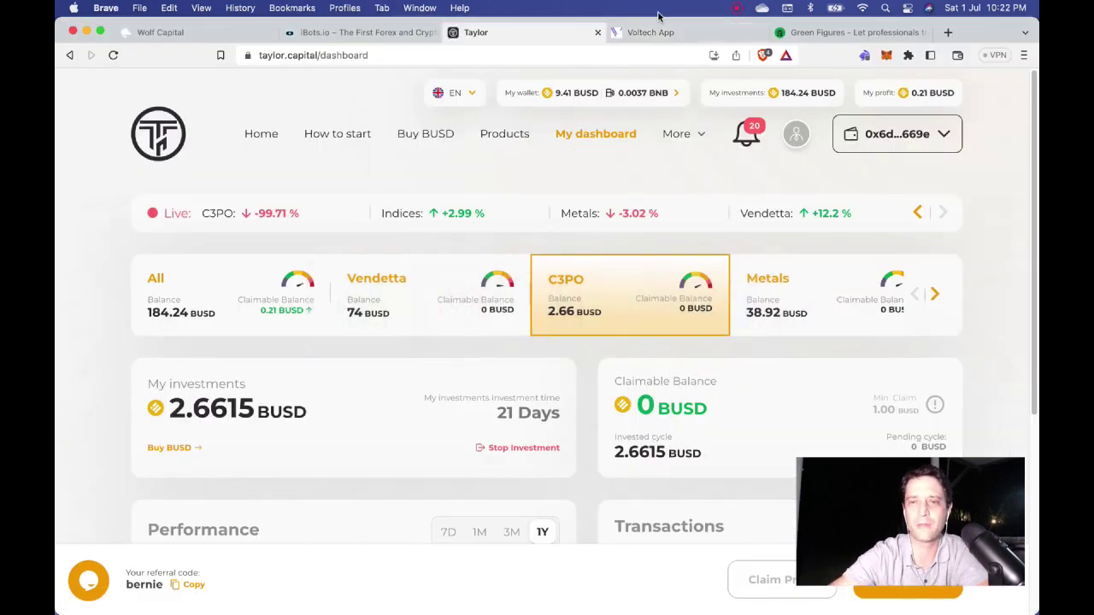
- Review Voltech's staking pool data and own stake data, and bring up its $VOLT Direct Token Sale page
{"action": "left_click", "coordinate": [657, 33]}
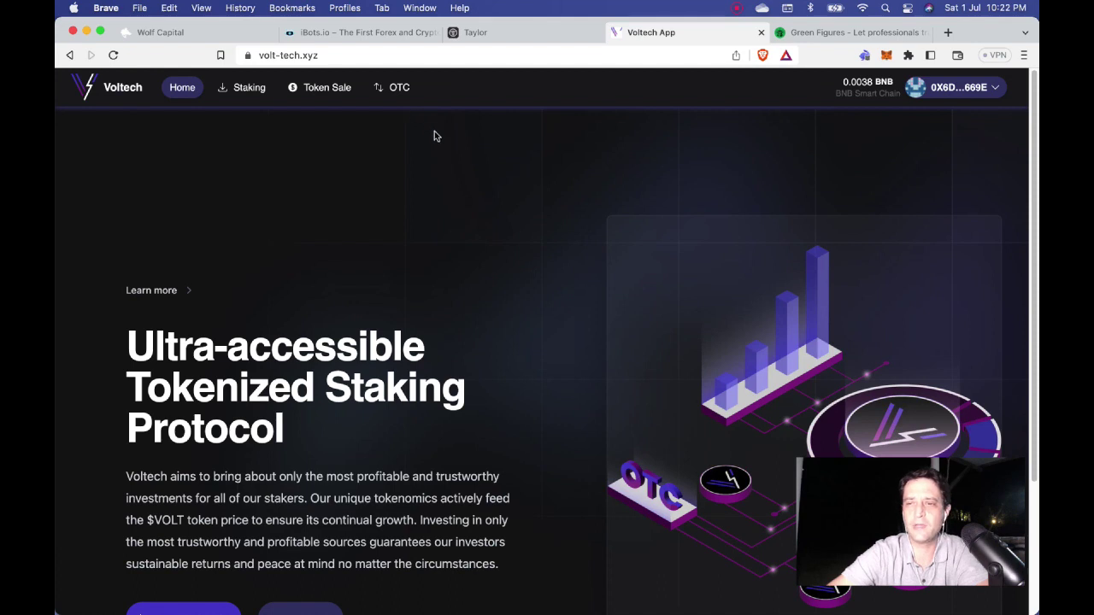
{"action": "left_click", "coordinate": [341, 88]}
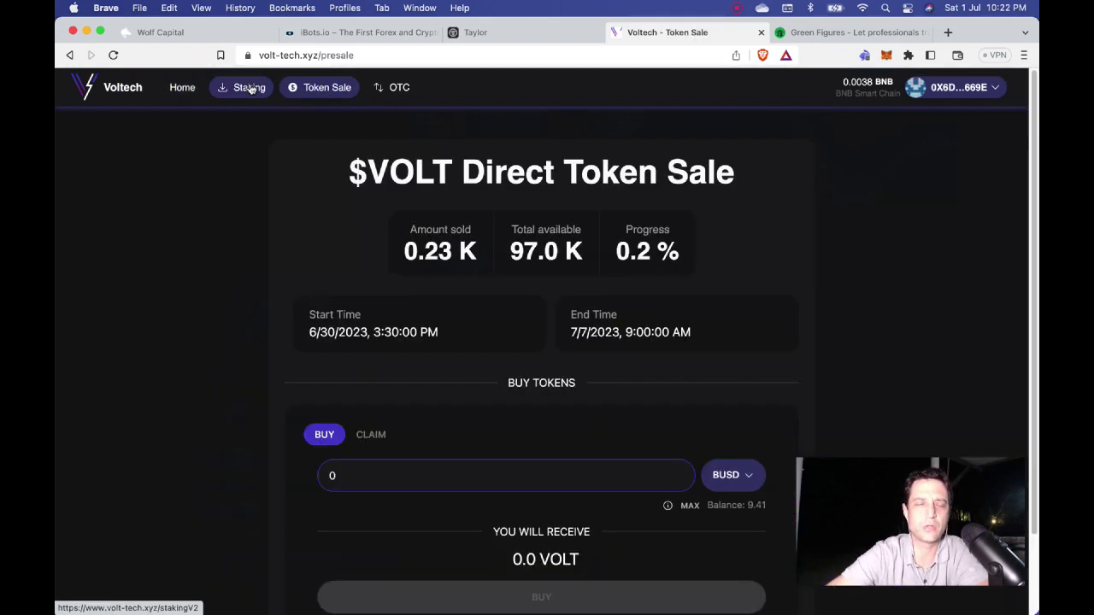
{"action": "left_click", "coordinate": [249, 89]}
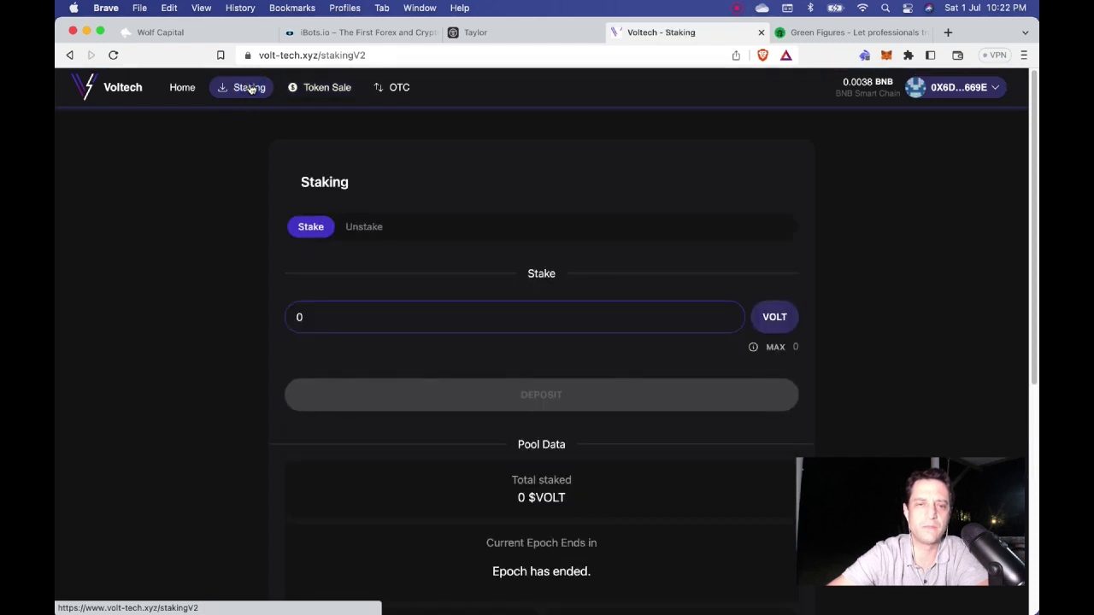
{"action": "scroll", "coordinate": [231, 219], "scroll_direction": "down", "scroll_amount": 5}
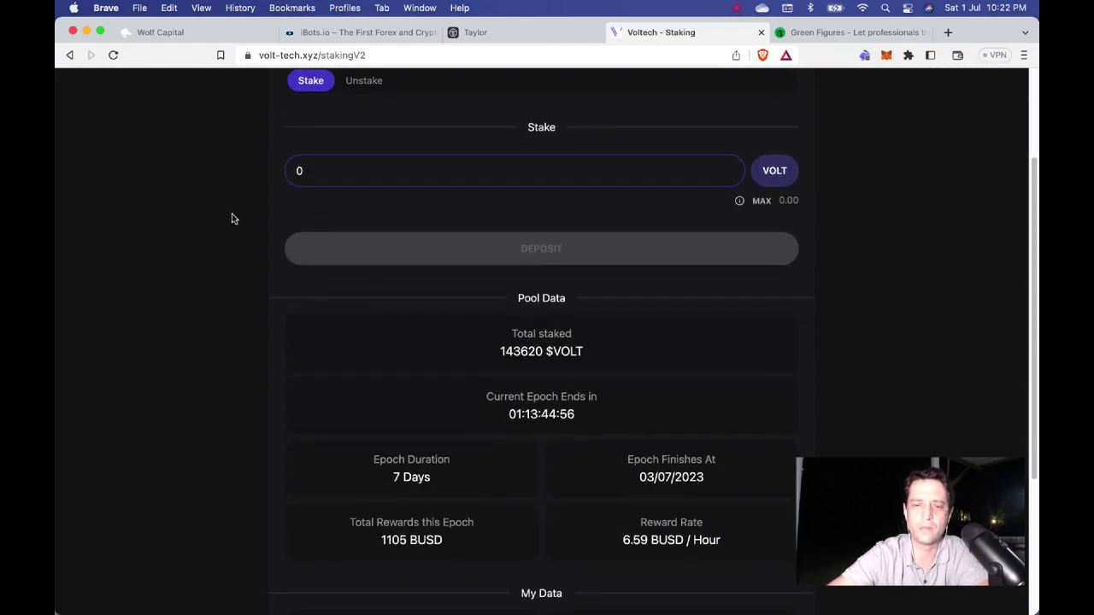
{"action": "scroll", "coordinate": [231, 218], "scroll_direction": "down", "scroll_amount": 3}
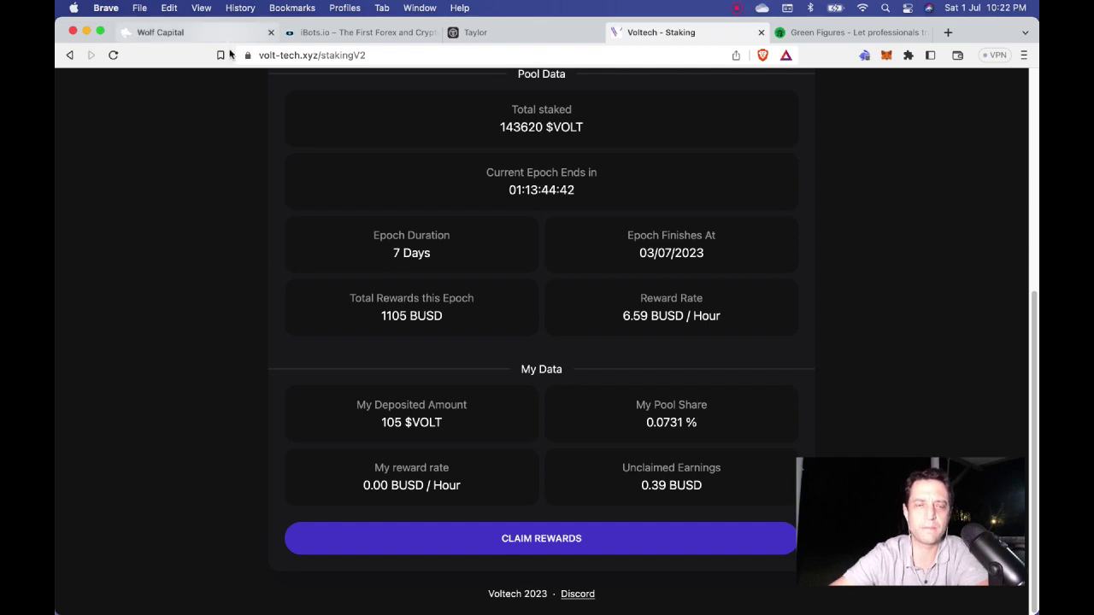
{"action": "scroll", "coordinate": [474, 468], "scroll_direction": "up", "scroll_amount": 8}
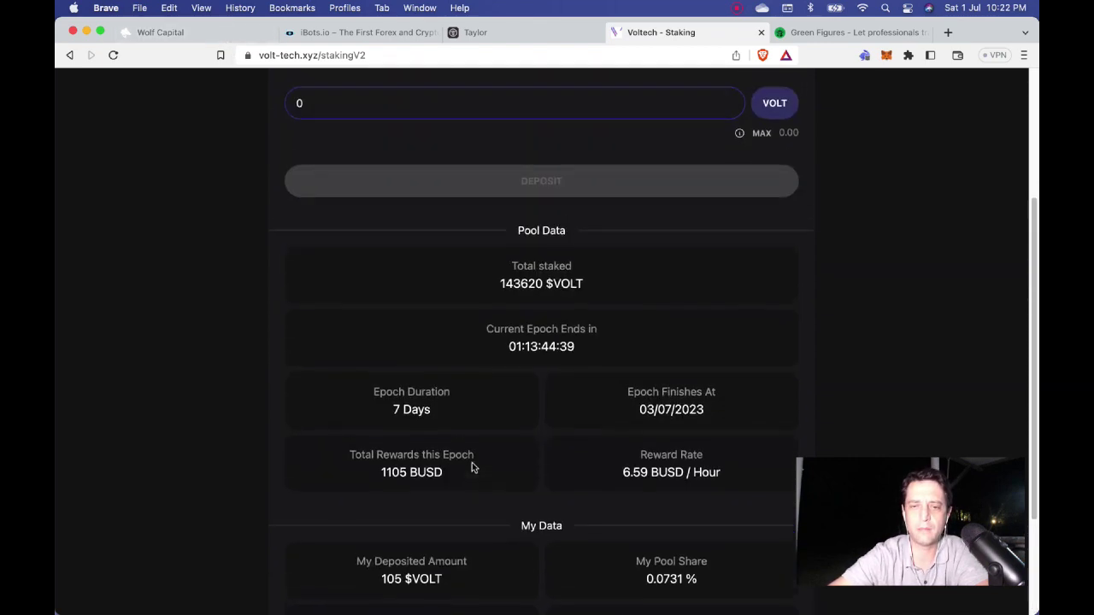
{"action": "scroll", "coordinate": [474, 468], "scroll_direction": "down", "scroll_amount": 8}
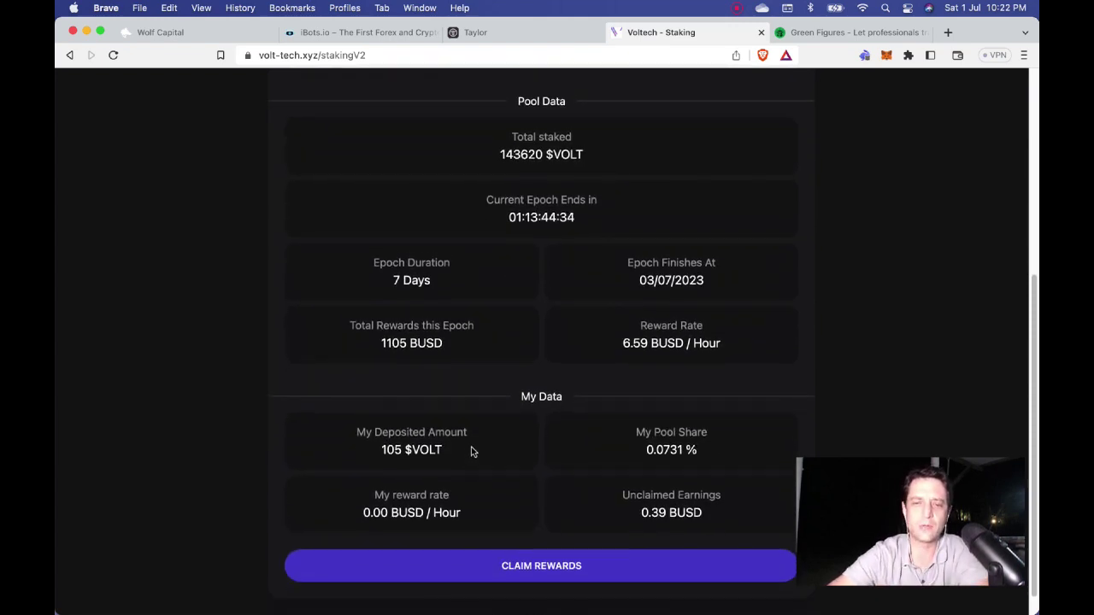
{"action": "scroll", "coordinate": [471, 449], "scroll_direction": "up", "scroll_amount": 8}
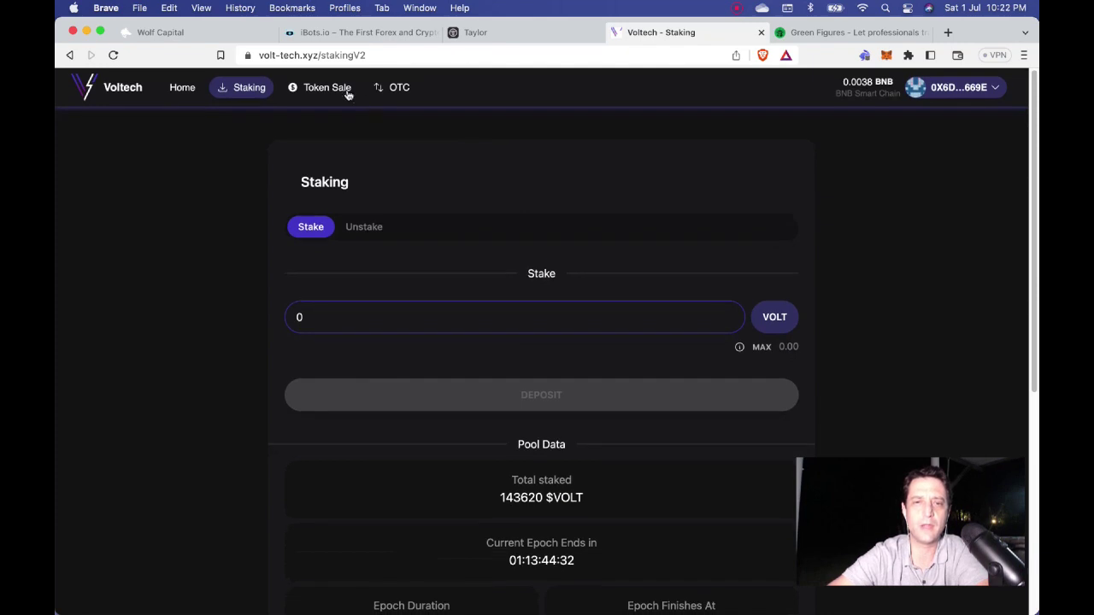
{"action": "left_click", "coordinate": [343, 89]}
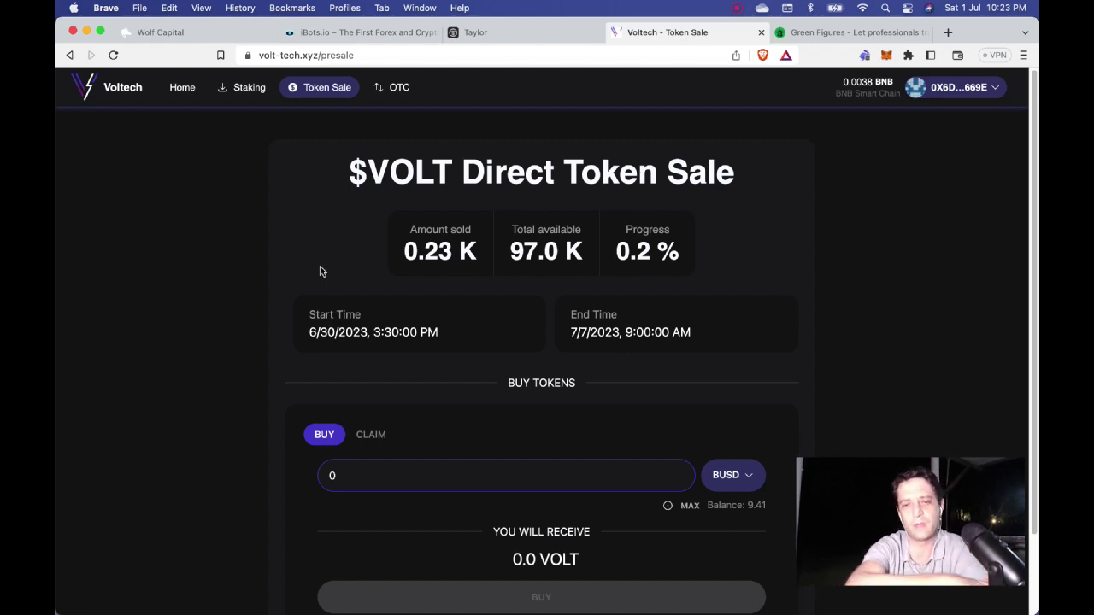
- Switch to Excel and compare Voltech's invested amount, token quantity and Valor inversion in the June table
{"action": "key", "text": "super+Tab"}
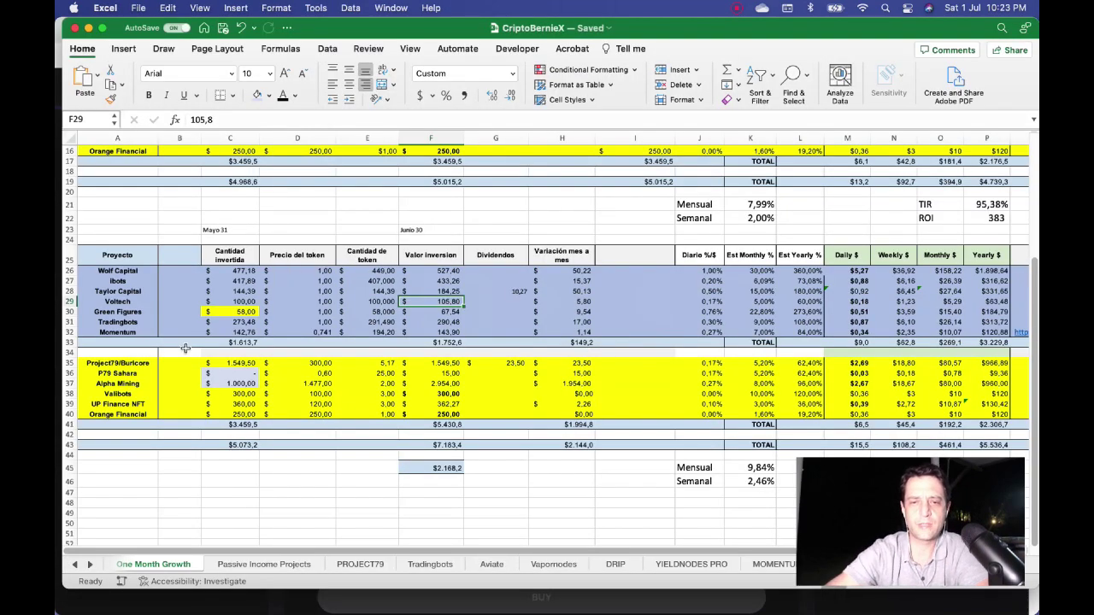
{"action": "left_click", "coordinate": [244, 303]}
{"action": "key", "text": "Right"}
{"action": "key", "text": "Right"}
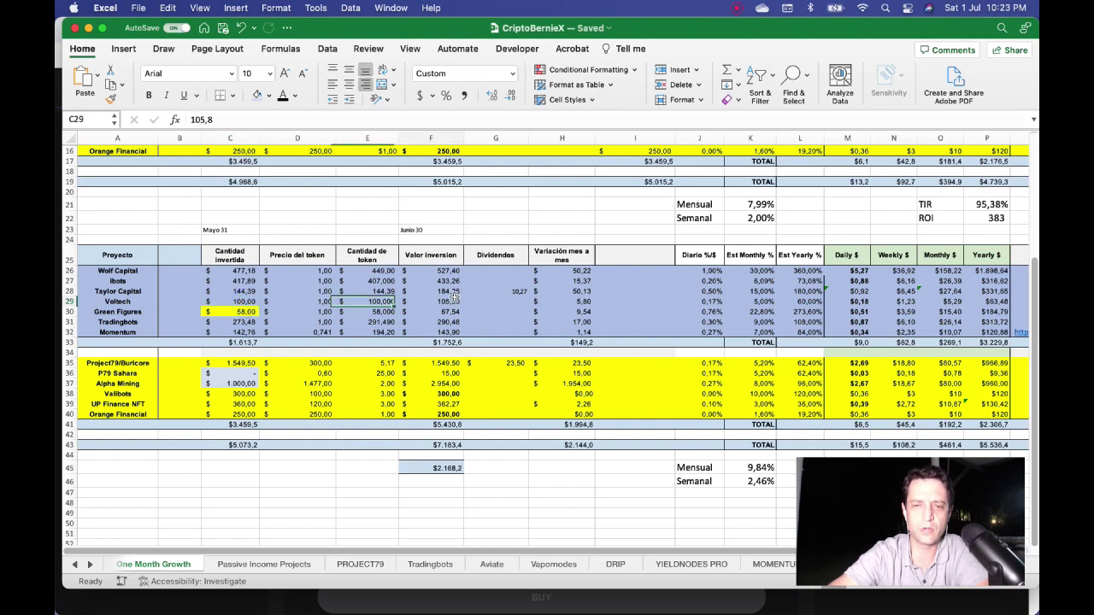
{"action": "key", "text": "Right"}
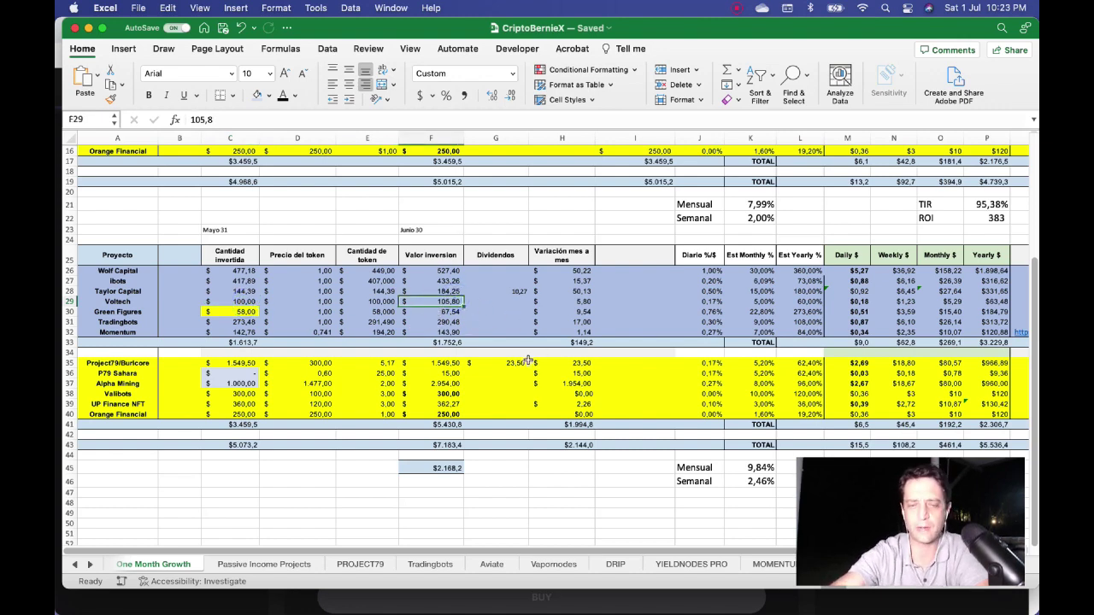
- Return to Brave and open Voltech's Staking page
{"action": "key", "text": "super+Tab"}
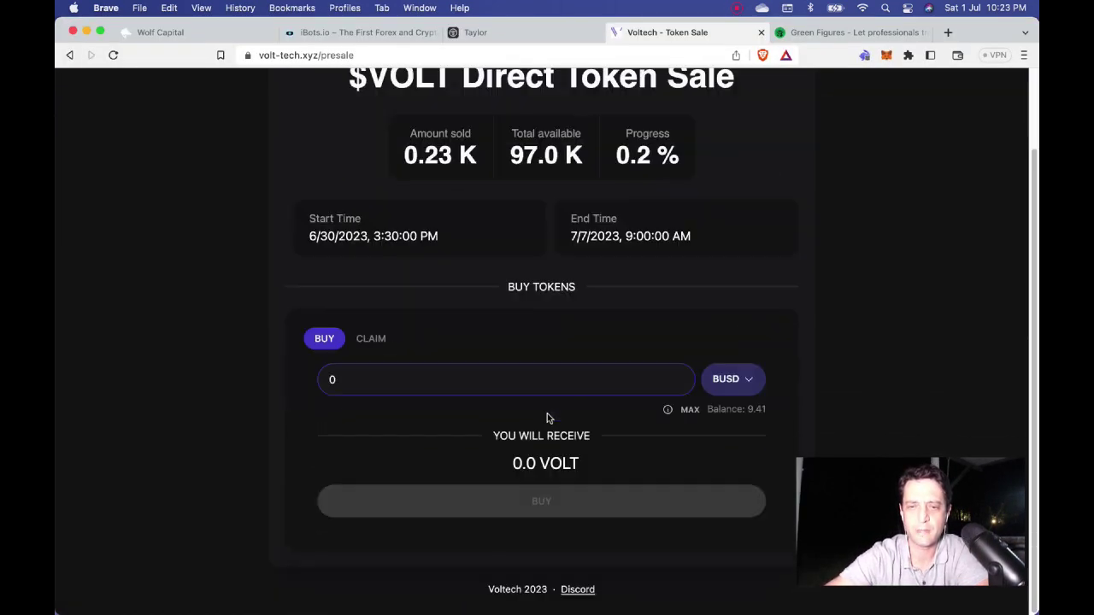
{"action": "scroll", "coordinate": [547, 415], "scroll_direction": "up", "scroll_amount": 2}
{"action": "left_click", "coordinate": [245, 87]}
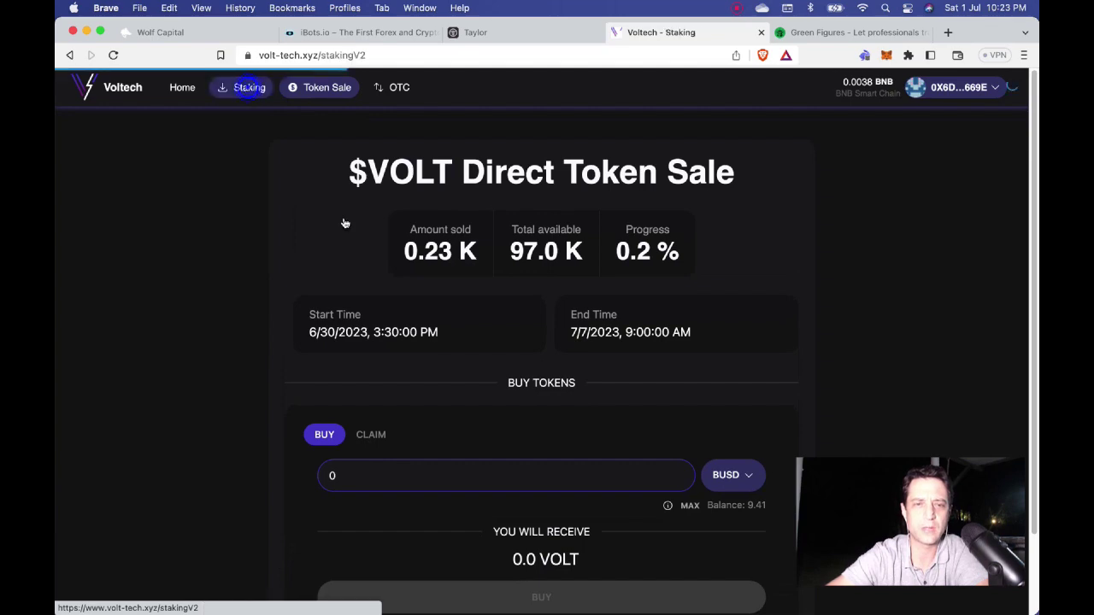
- Check the deposited amount and unclaimed earnings under Voltech's My Data, and set Voltech's Junio 30 Valor inversion in Excel to 105,39
{"action": "scroll", "coordinate": [429, 324], "scroll_direction": "down", "scroll_amount": 8}
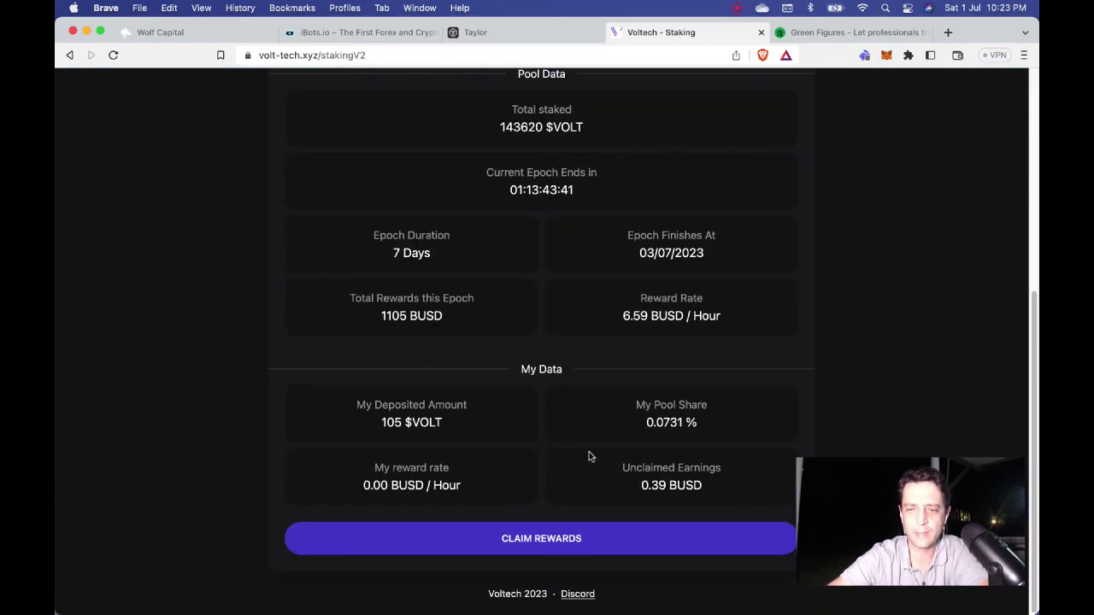
{"action": "key", "text": "super+Tab"}
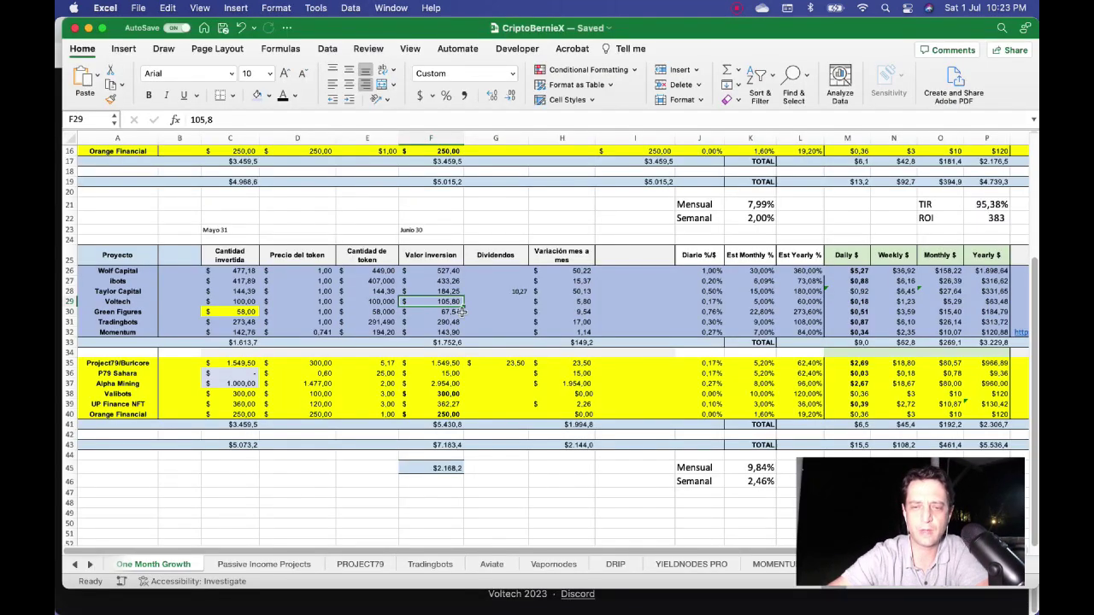
{"action": "type", "text": "10"}
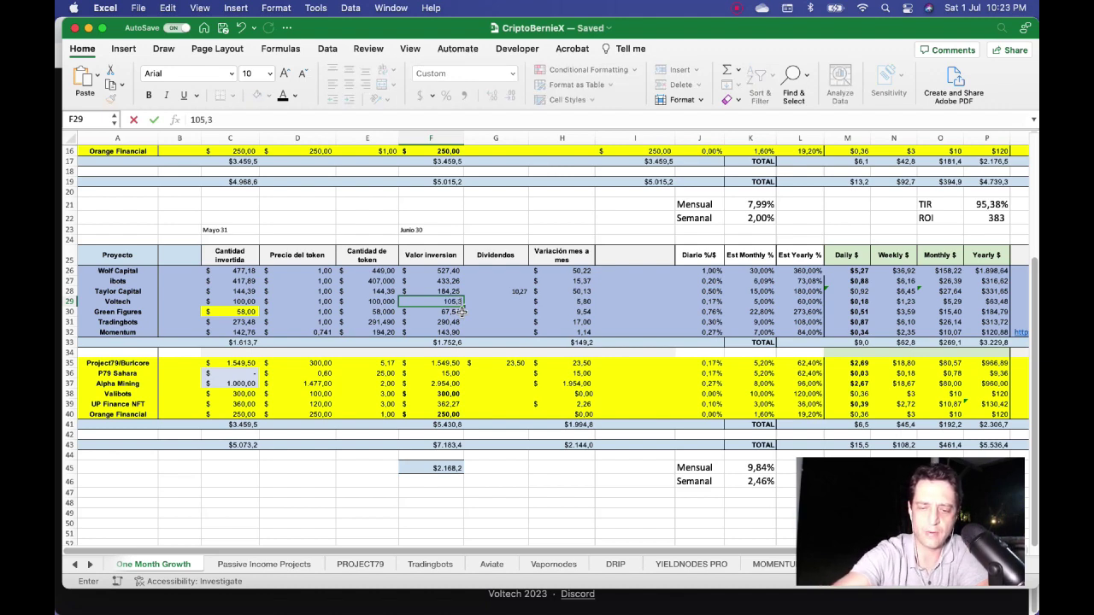
{"action": "key", "text": "Return"}
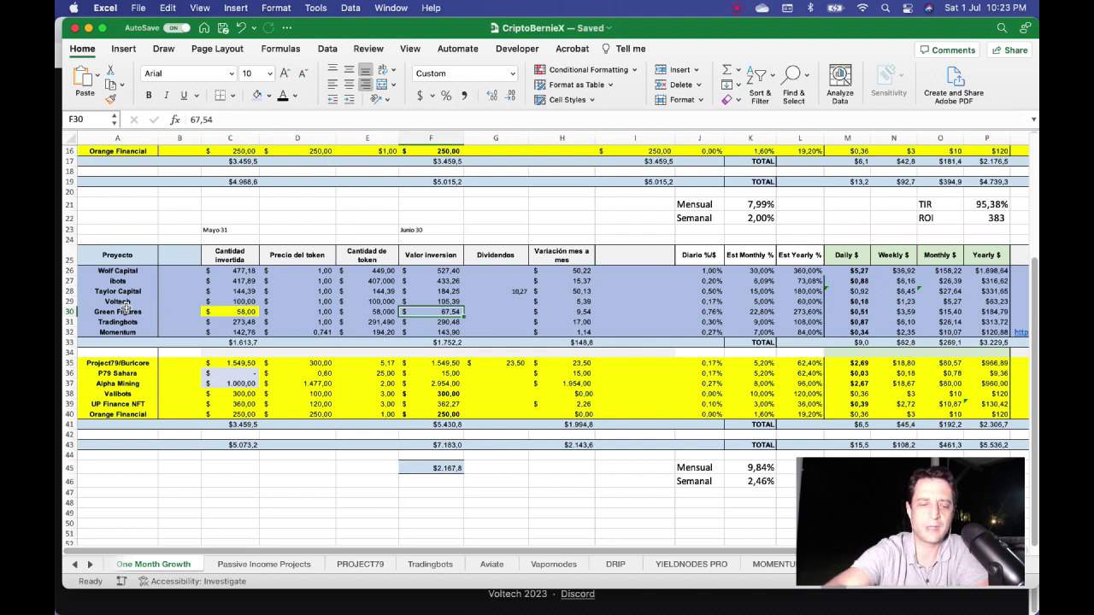
- Switch to Brave, open the Green Figures dashboard and review the Investor figures for total invested and available profits
{"action": "key", "text": "super+Tab"}
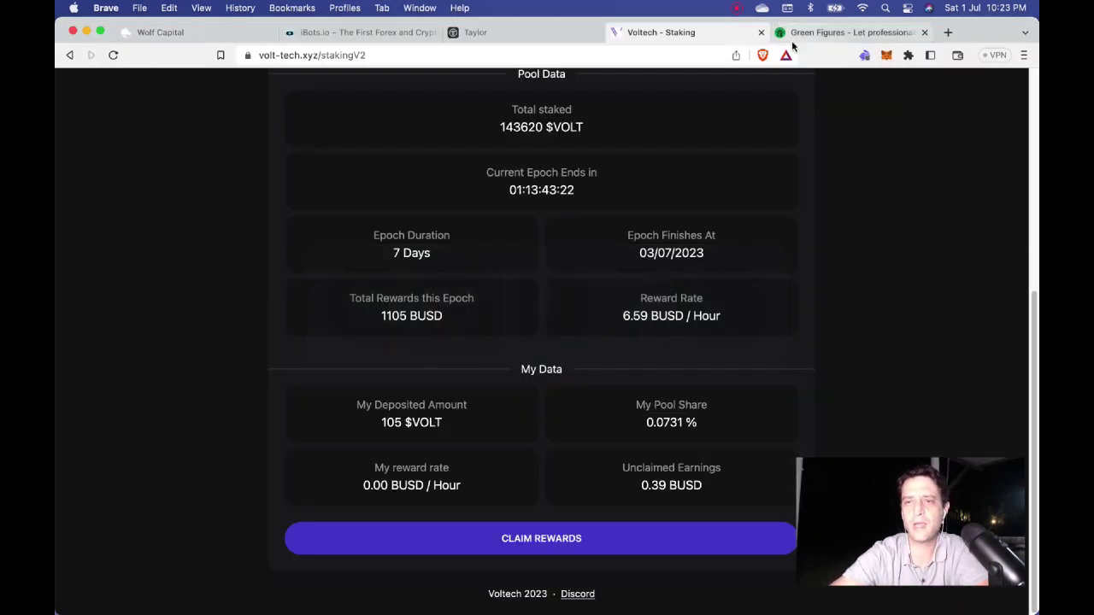
{"action": "left_click", "coordinate": [821, 32]}
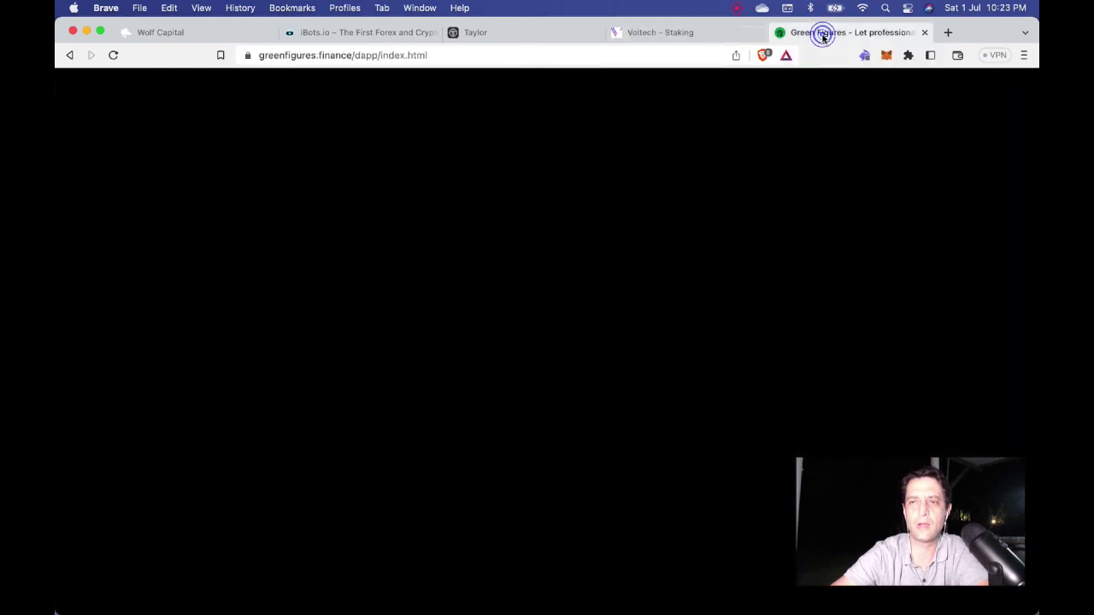
{"action": "scroll", "coordinate": [431, 141], "scroll_direction": "up", "scroll_amount": 3}
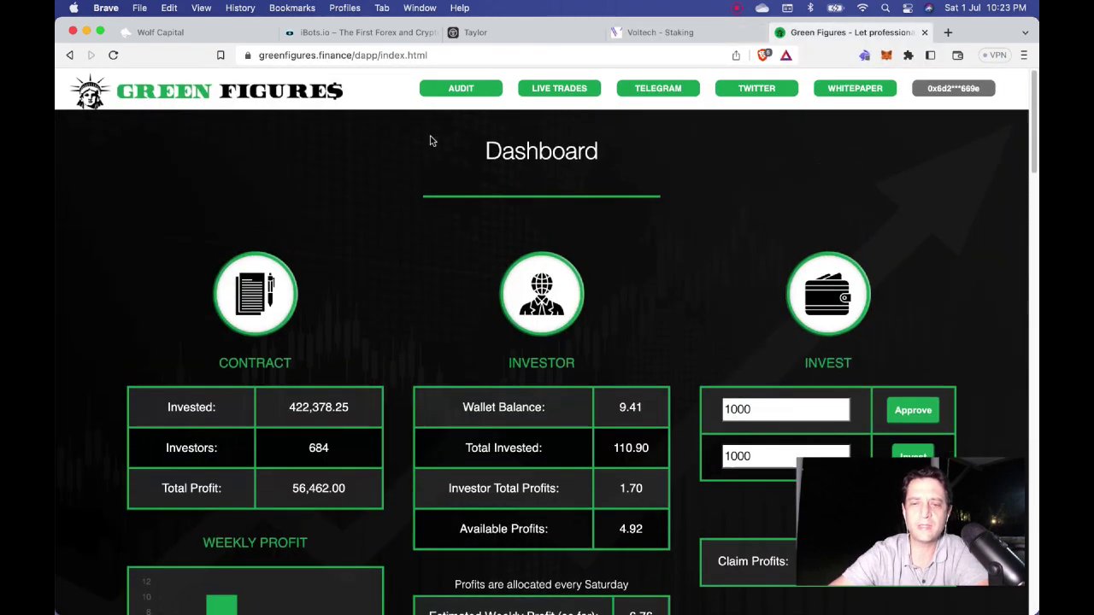
{"action": "scroll", "coordinate": [432, 141], "scroll_direction": "down", "scroll_amount": 2}
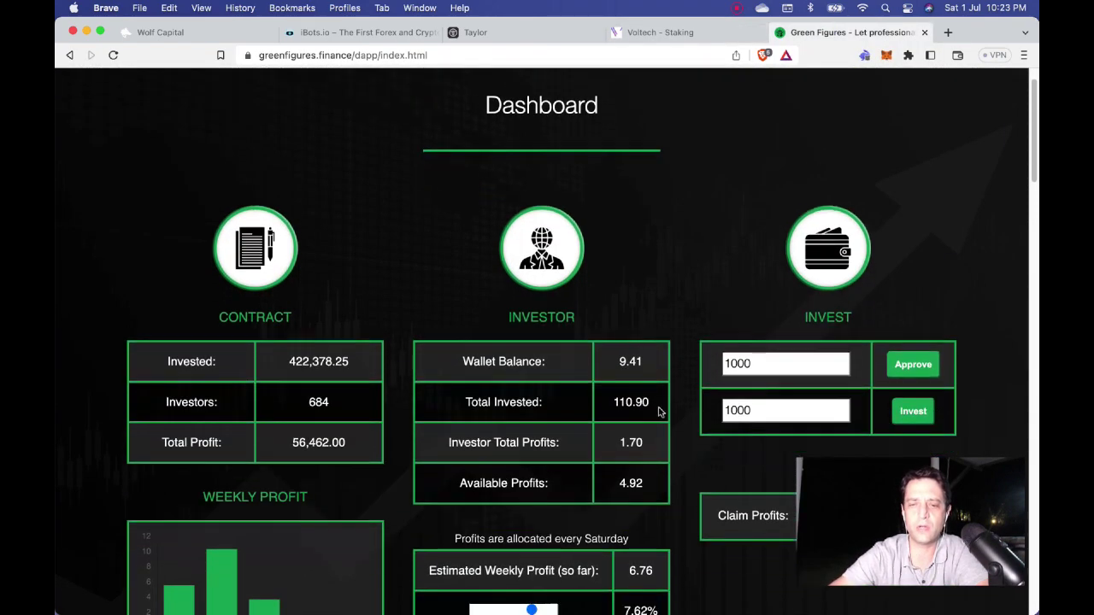
- Switch to Excel and set Green Figures' Junio 30 Valor inversion to 110,90
{"action": "key", "text": "super+Tab"}
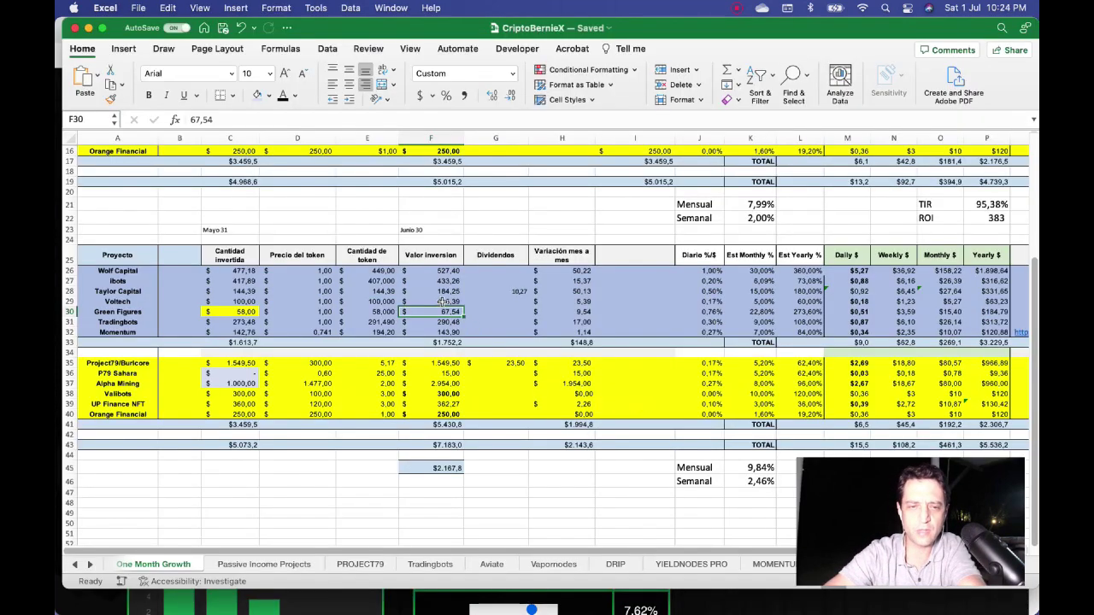
{"action": "type", "text": "1"}
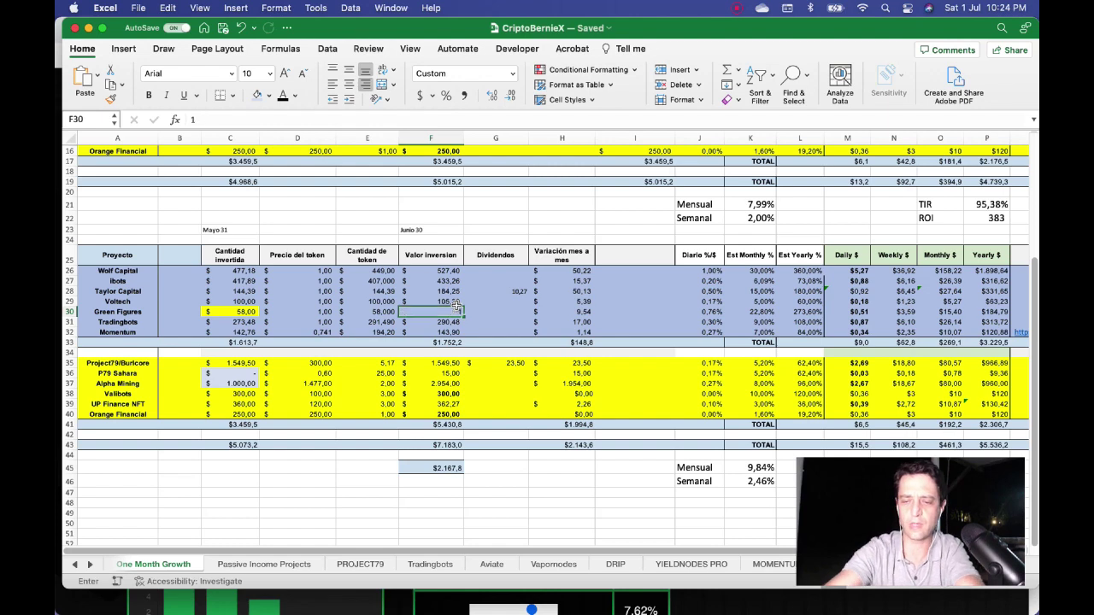
{"action": "type", "text": "10,90"}
{"action": "key", "text": "Return"}
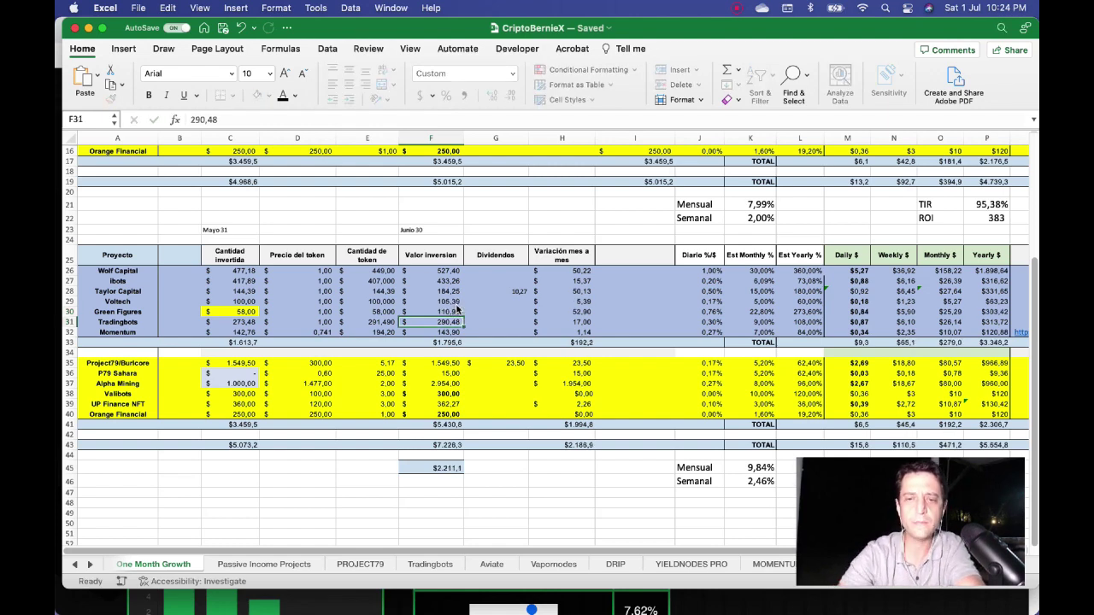
- Check Green Figures' estimated weekly profit in Brave and change its Valor inversion in Excel to the formula =110,9+6,76
{"action": "key", "text": "super+Tab"}
{"action": "scroll", "coordinate": [435, 288], "scroll_direction": "down", "scroll_amount": 3}
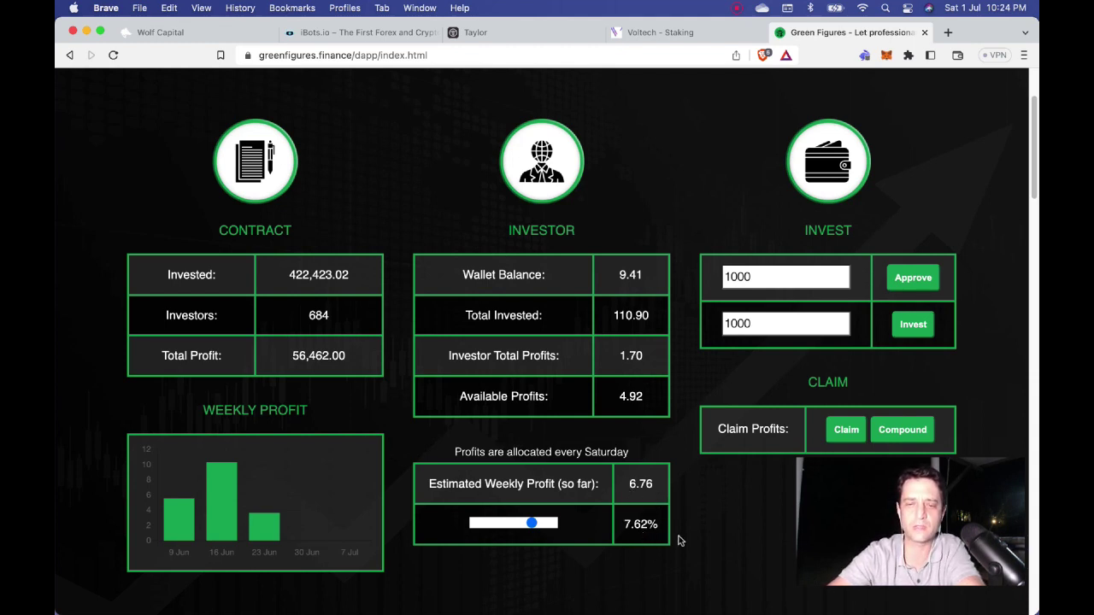
{"action": "key", "text": "super+Tab"}
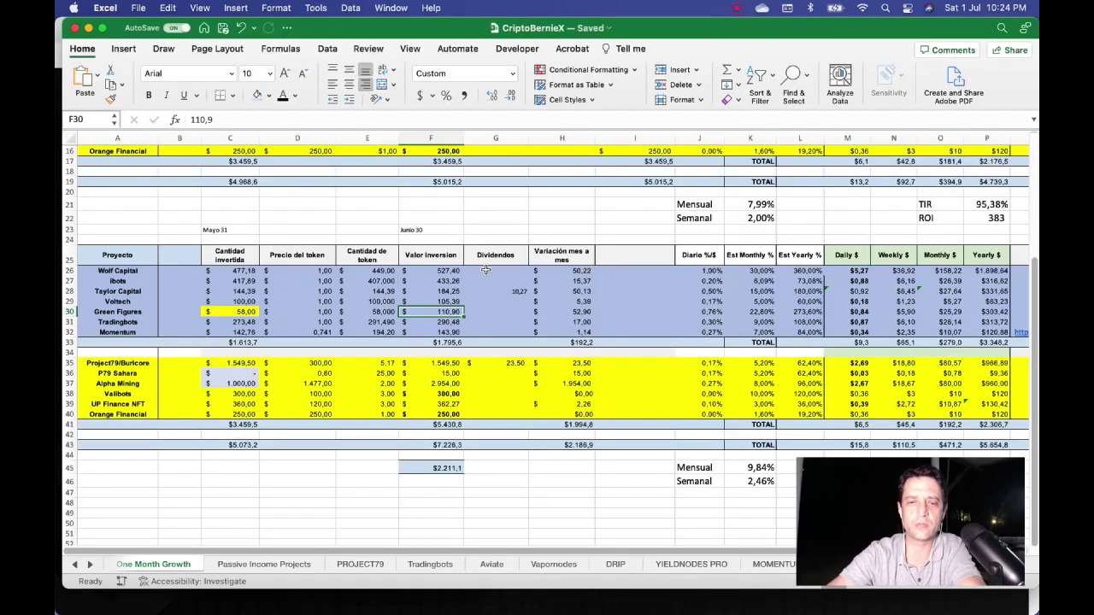
{"action": "key", "text": "super+Tab"}
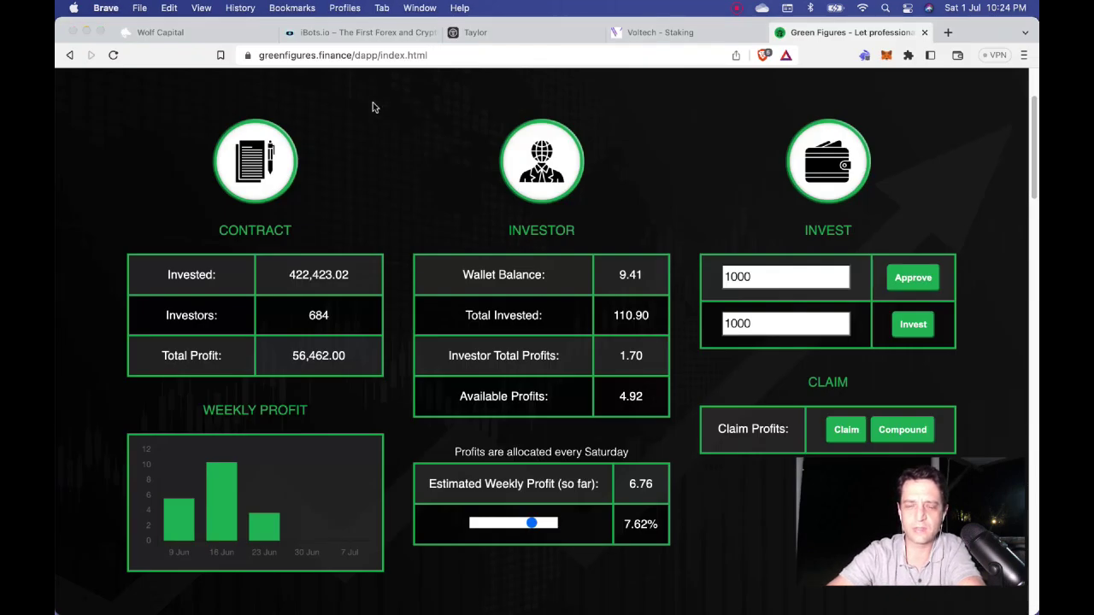
{"action": "key", "text": "super+Tab"}
{"action": "type", "text": "110,9"}
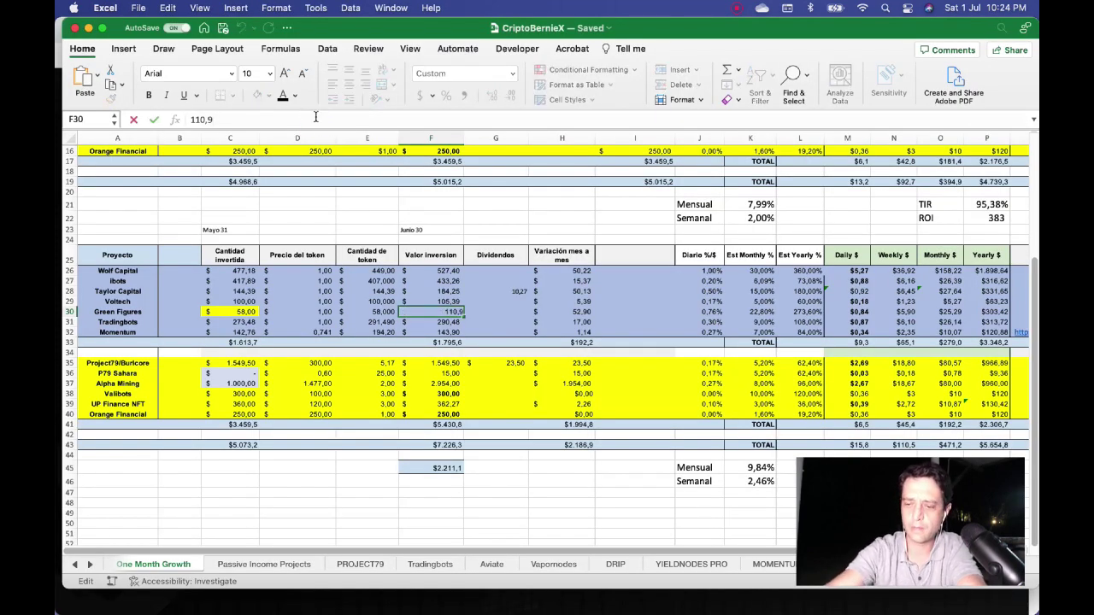
{"action": "type", "text": "+6,76"}
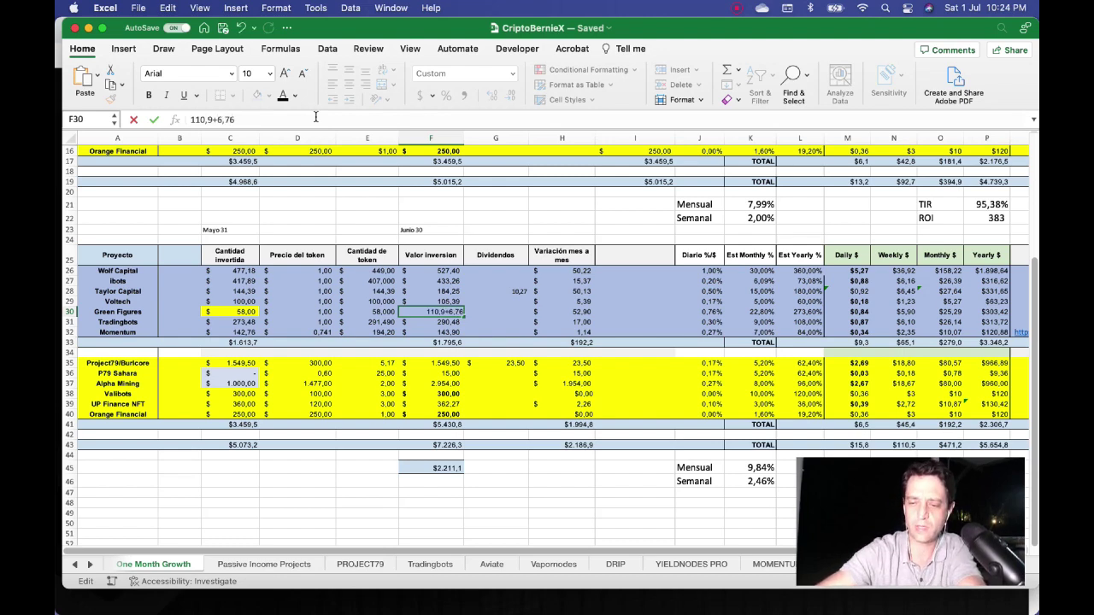
{"action": "key", "text": "Home"}
{"action": "type", "text": "="}
{"action": "key", "text": "Return"}
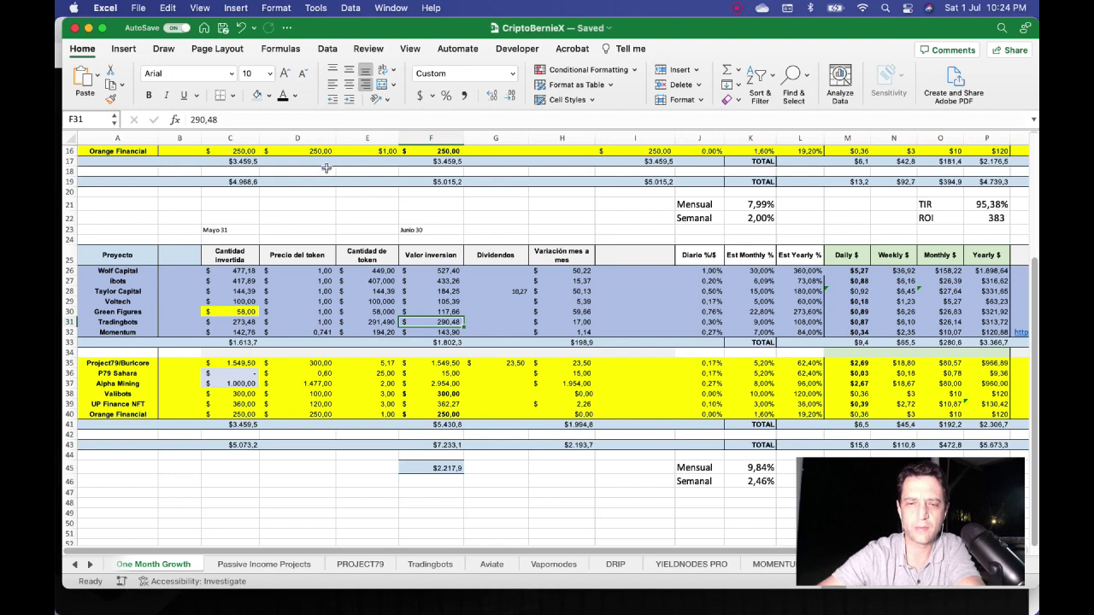
- Review the Green Figures dashboard in Brave once more and return to Excel to check Momentum's Cantidad de token in the June table
{"action": "key", "text": "super+Tab"}
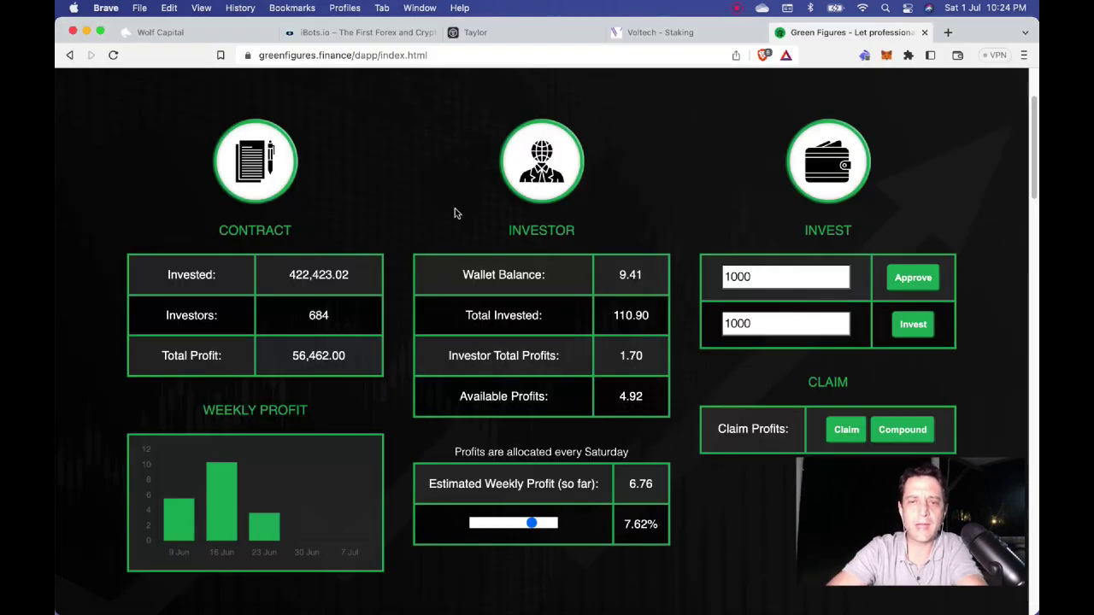
{"action": "key", "text": "super+Tab"}
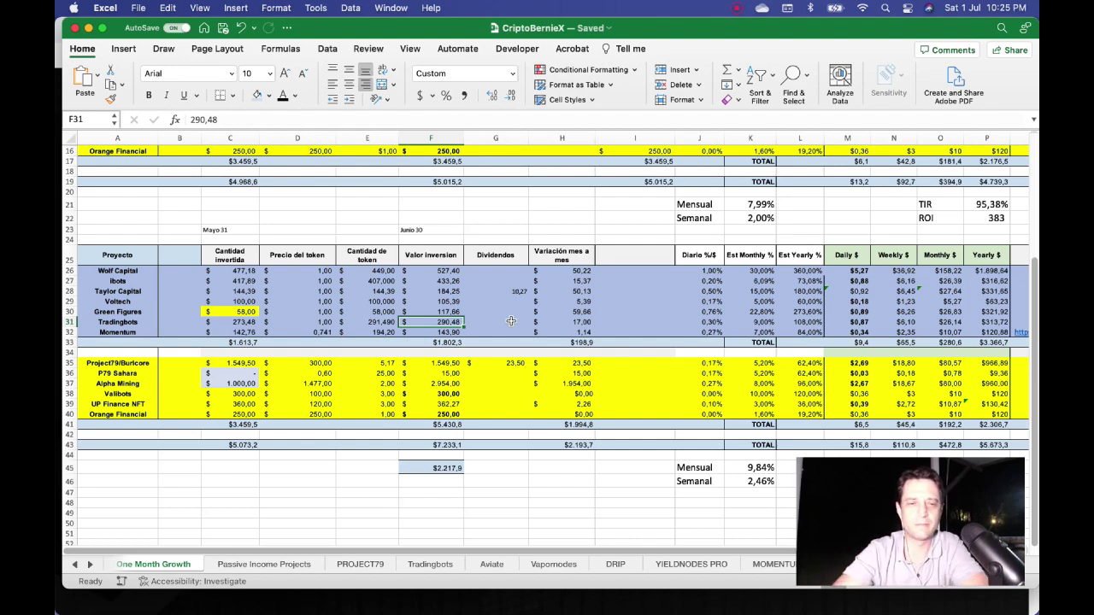
{"action": "key", "text": "Down"}
{"action": "key", "text": "Left"}
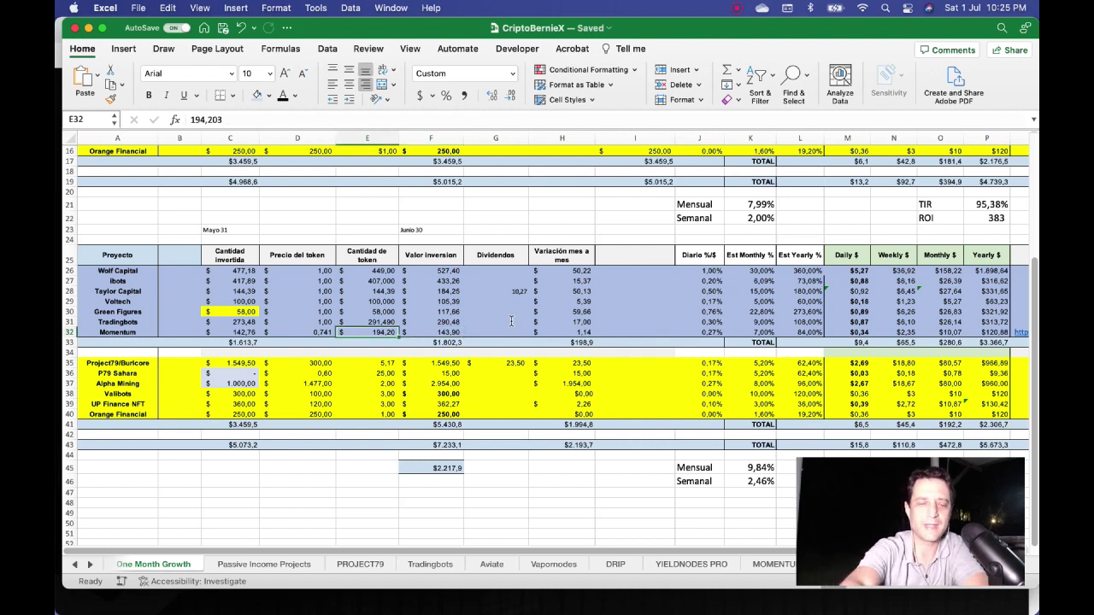
- Open Momentum's Singularities dashboard in Brave and review its token price, singularity size, singularity dividends and trading dividends
{"action": "key", "text": "super+Tab"}
{"action": "left_click", "coordinate": [539, 60]}
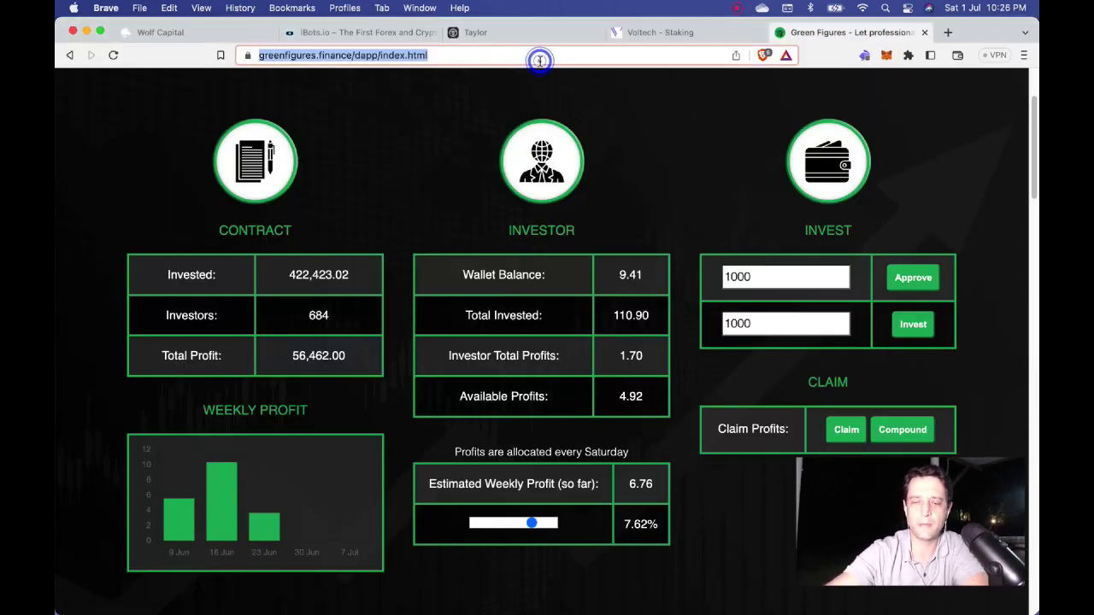
{"action": "type", "text": "mome"}
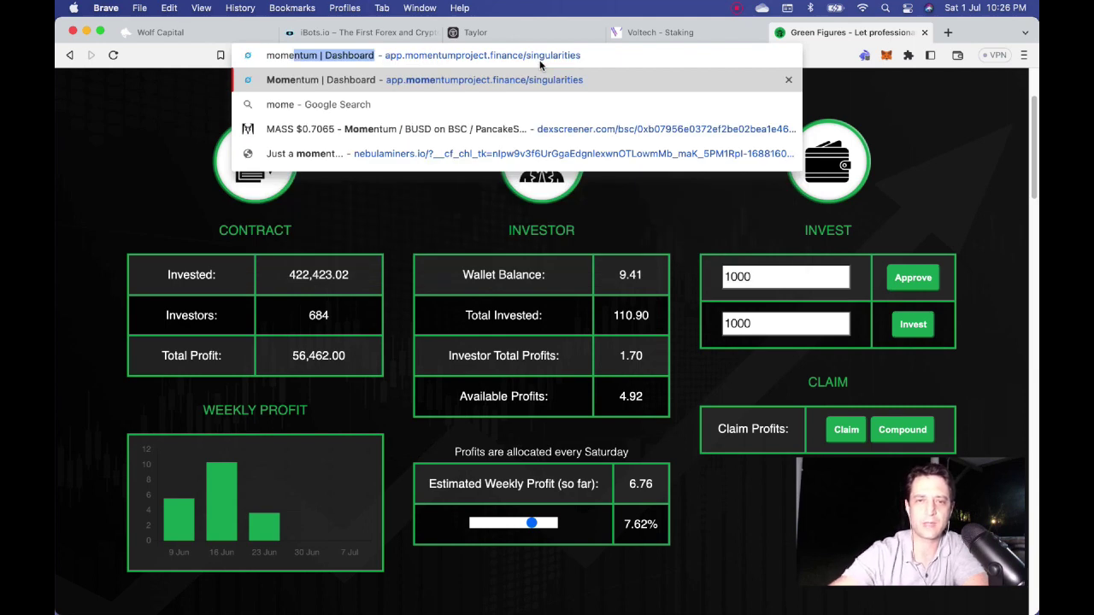
{"action": "key", "text": "Return"}
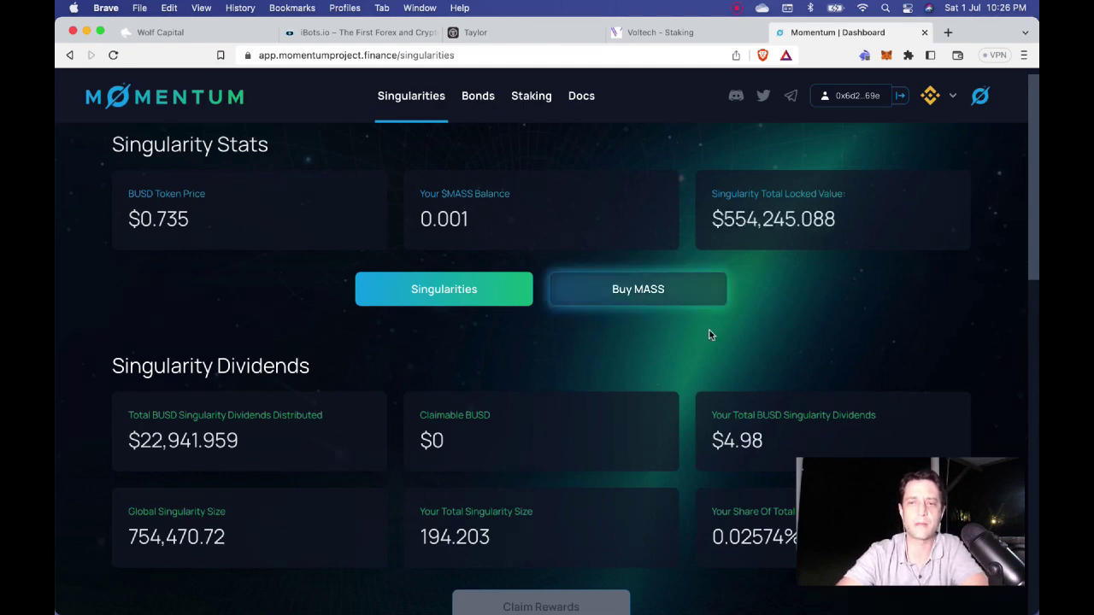
{"action": "scroll", "coordinate": [537, 386], "scroll_direction": "down", "scroll_amount": 2}
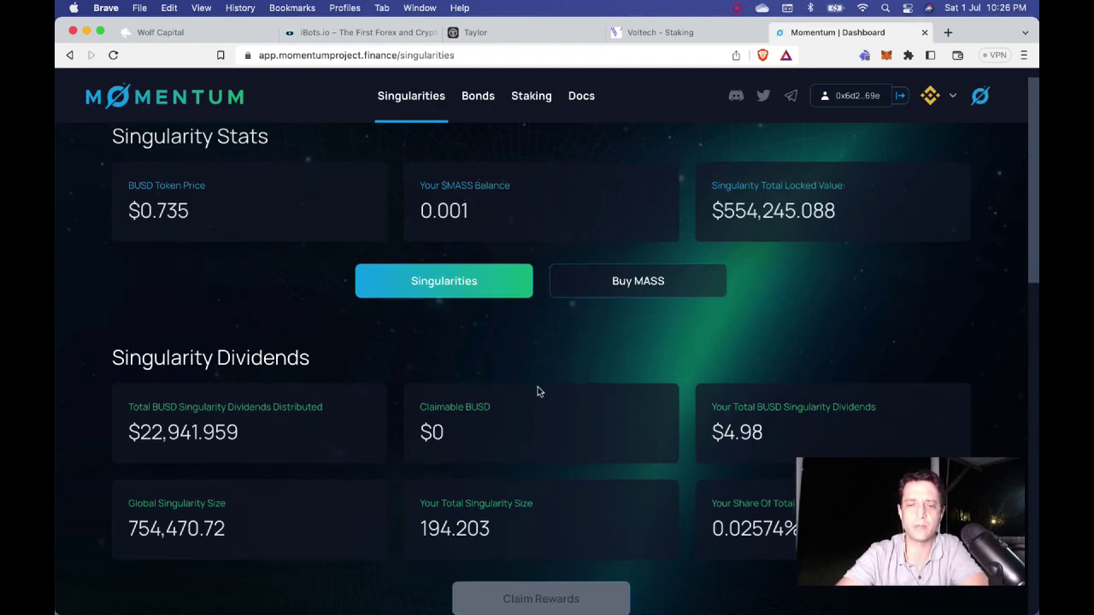
{"action": "scroll", "coordinate": [533, 386], "scroll_direction": "up", "scroll_amount": 2}
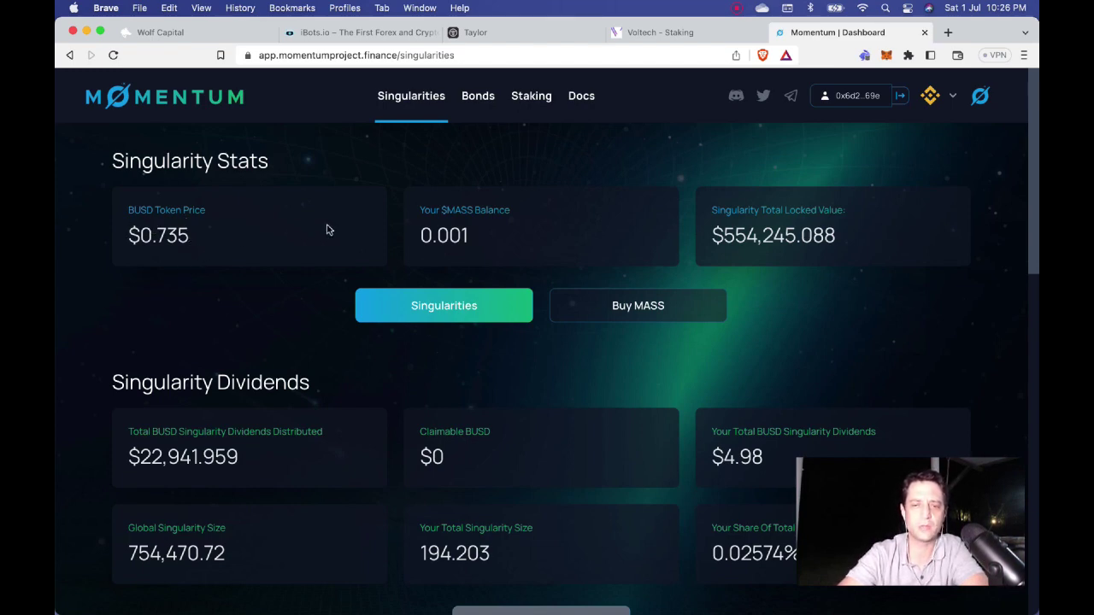
{"action": "scroll", "coordinate": [278, 350], "scroll_direction": "down", "scroll_amount": 1}
{"action": "scroll", "coordinate": [277, 351], "scroll_direction": "down", "scroll_amount": 5}
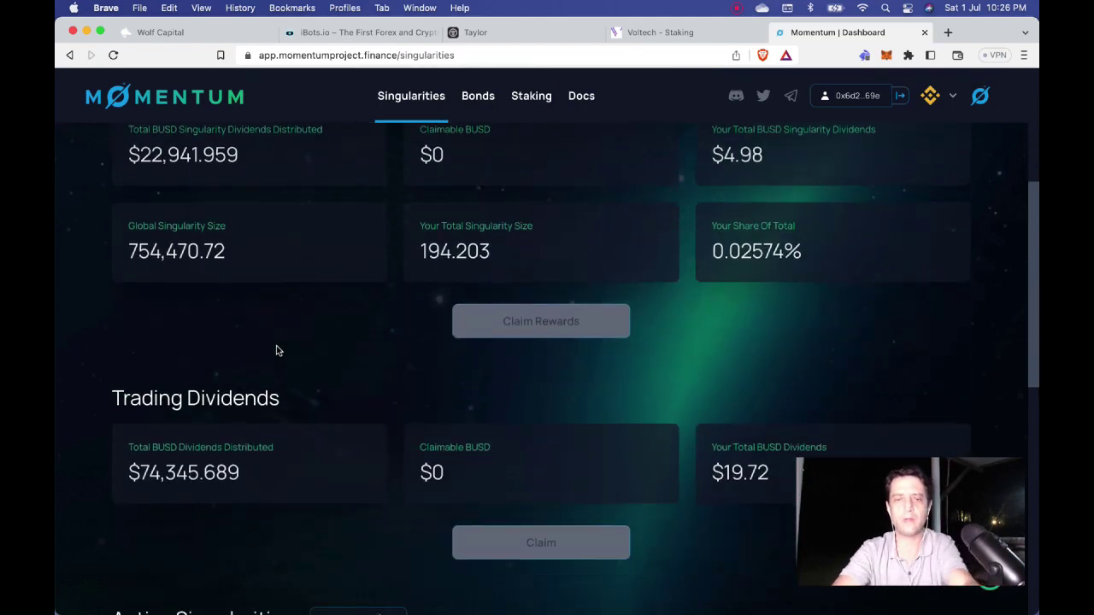
- Switch to Excel and compare Momentum's token quantity and Valor inversion between the earlier table and the June table
{"action": "key", "text": "super+Tab"}
{"action": "scroll", "coordinate": [387, 336], "scroll_direction": "up", "scroll_amount": 5}
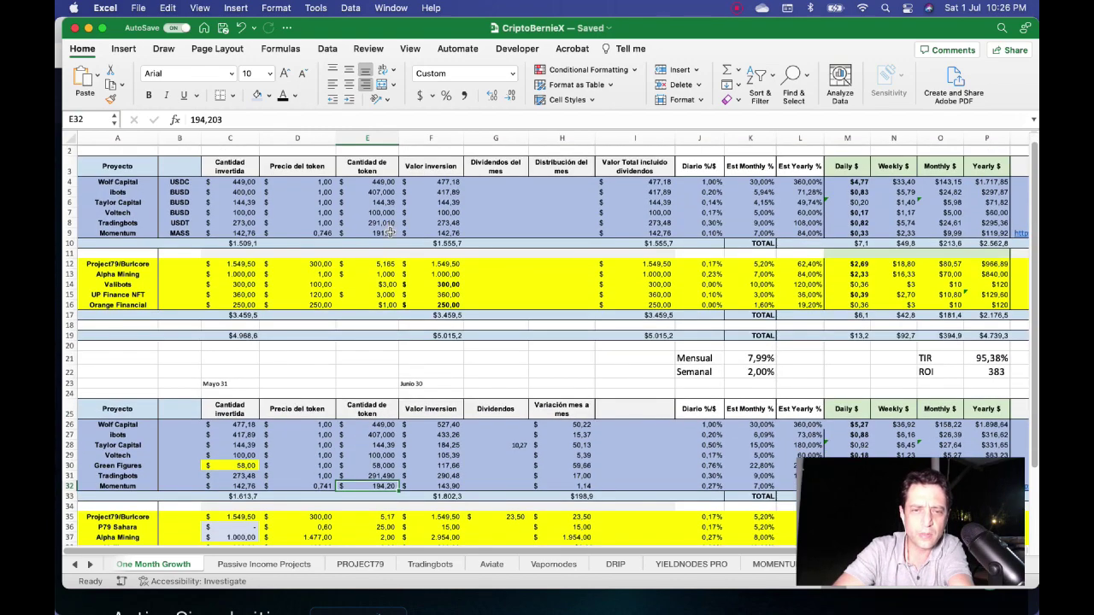
{"action": "left_click", "coordinate": [386, 232]}
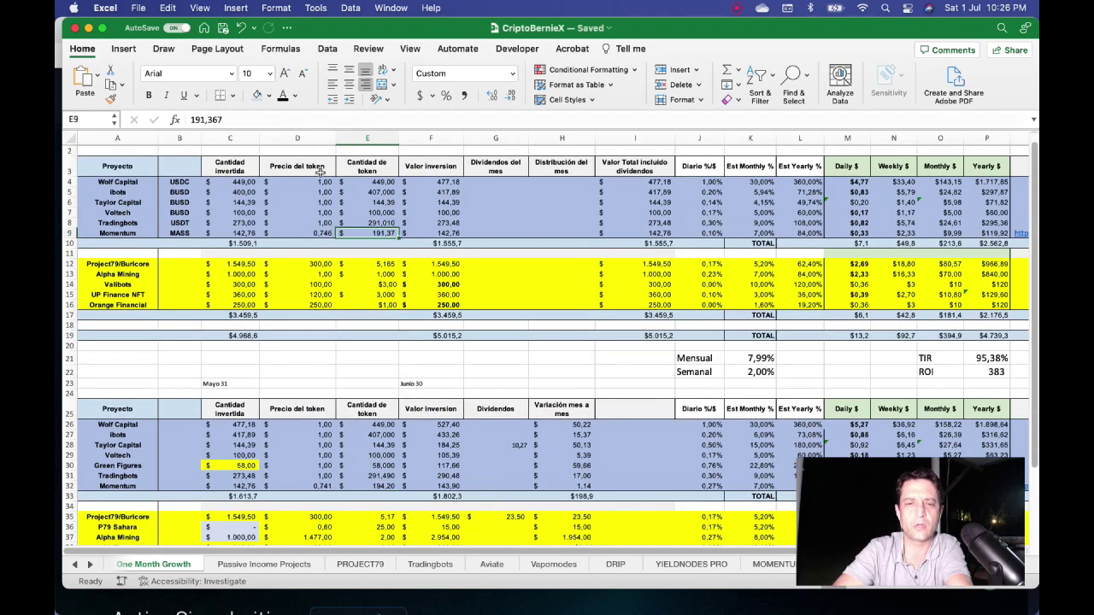
{"action": "scroll", "coordinate": [376, 325], "scroll_direction": "down", "scroll_amount": 2}
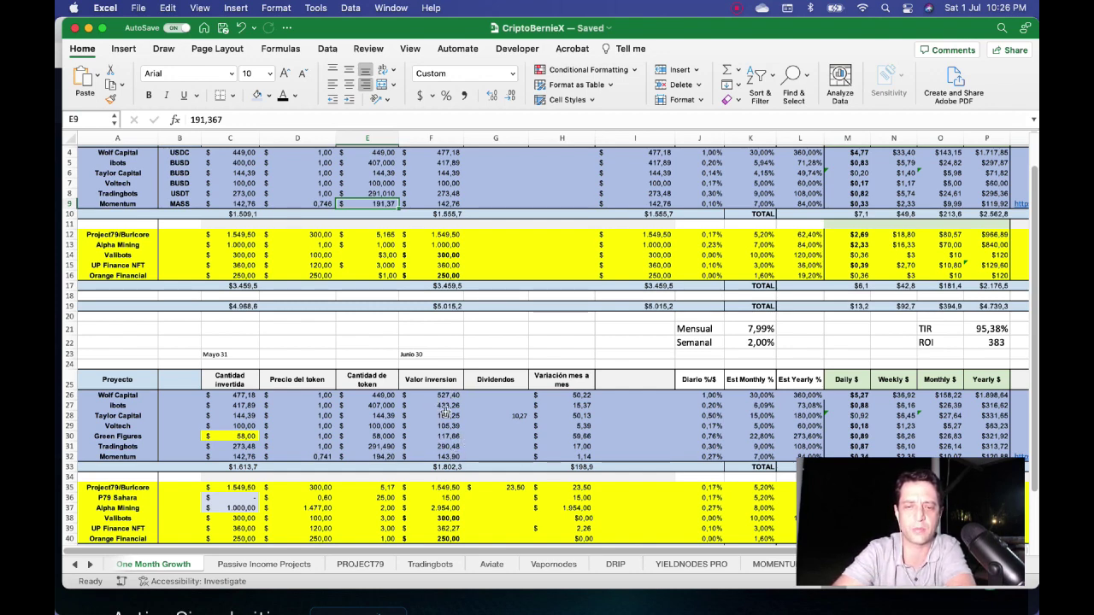
{"action": "scroll", "coordinate": [445, 411], "scroll_direction": "down", "scroll_amount": 1}
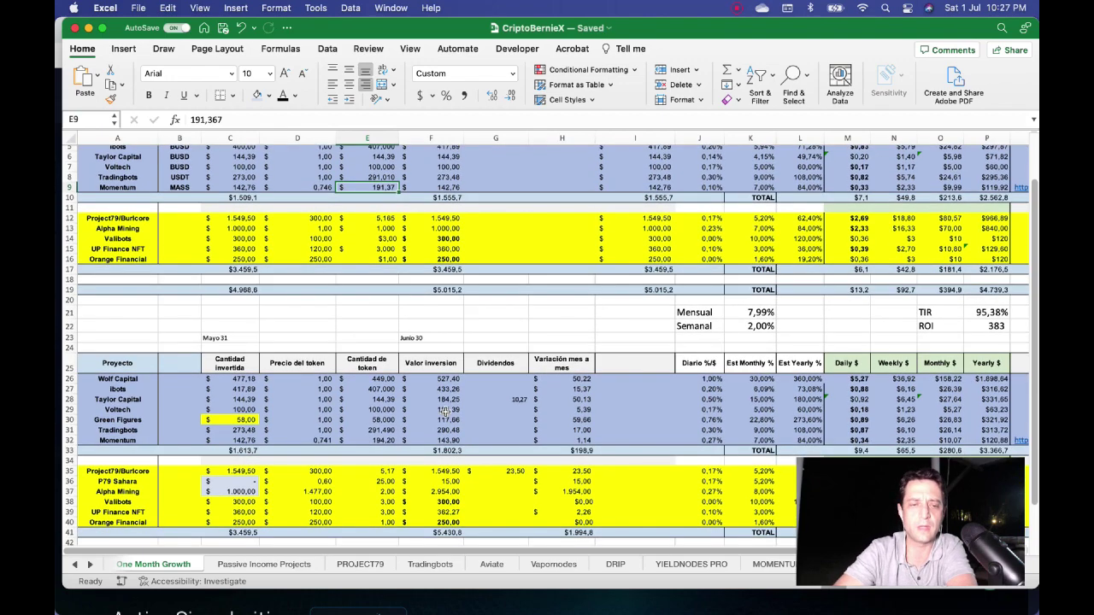
{"action": "scroll", "coordinate": [445, 411], "scroll_direction": "down", "scroll_amount": 1}
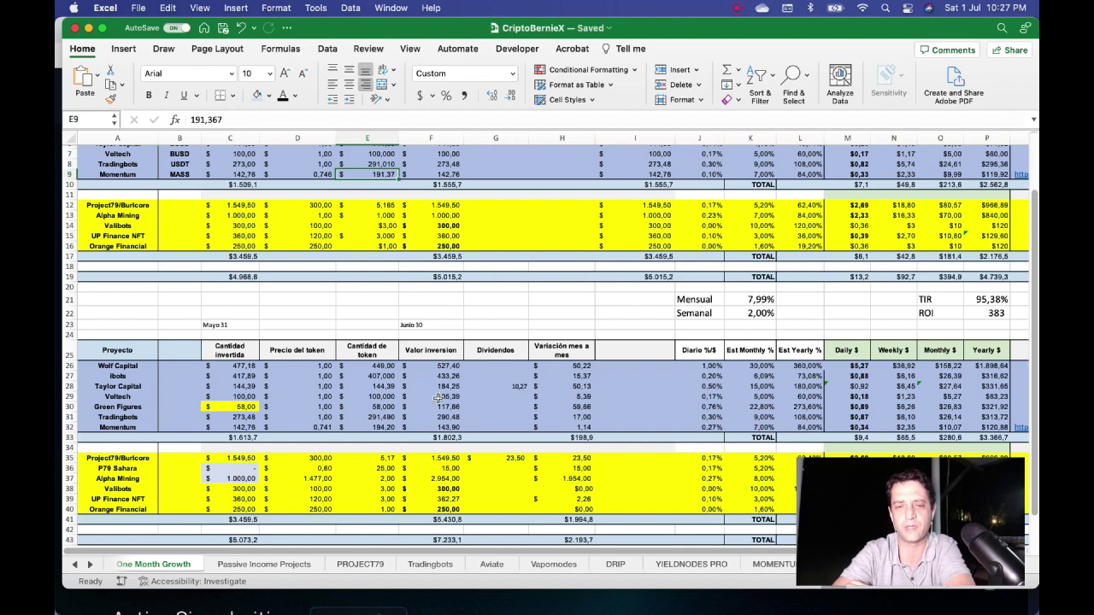
- Review the June table's project values and totals, and check the formula behind P79 Sahara's Valor inversion
{"action": "scroll", "coordinate": [438, 388], "scroll_direction": "down", "scroll_amount": 5}
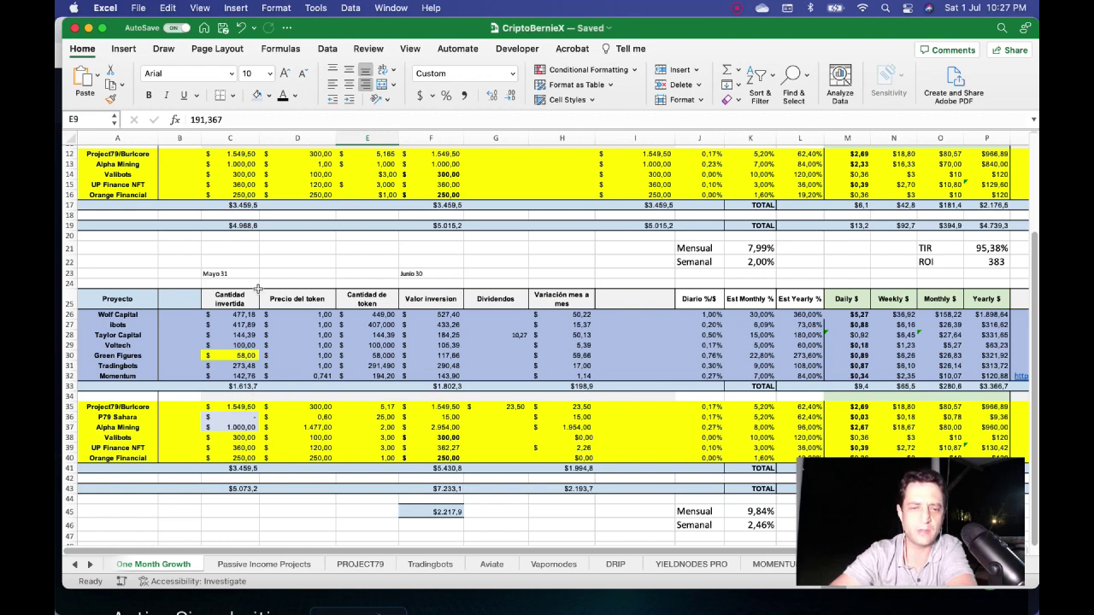
{"action": "scroll", "coordinate": [258, 288], "scroll_direction": "up", "scroll_amount": 2}
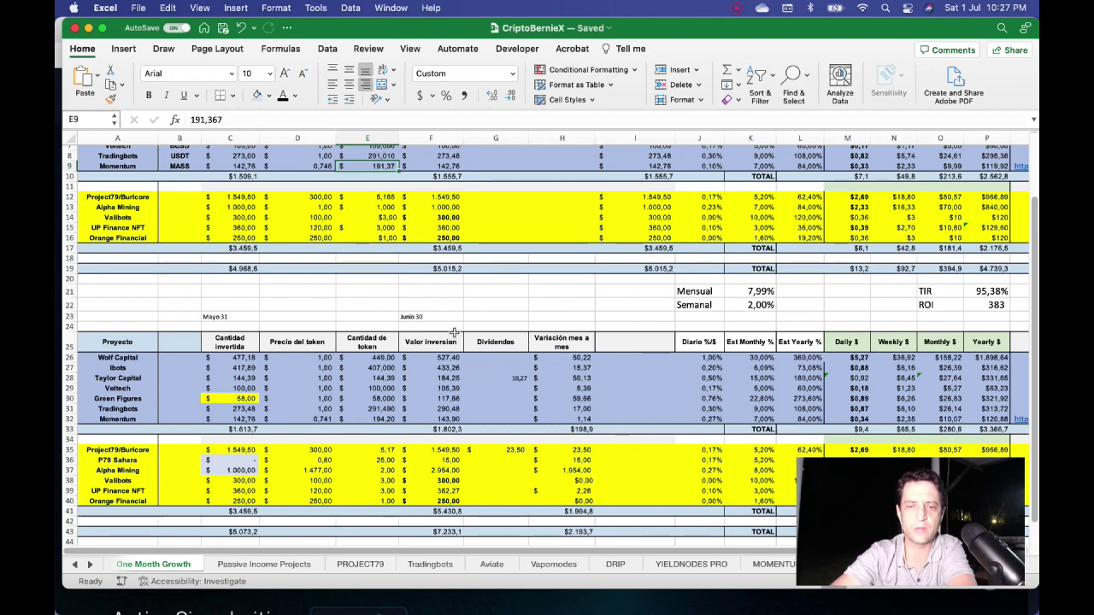
{"action": "scroll", "coordinate": [453, 333], "scroll_direction": "down", "scroll_amount": 3}
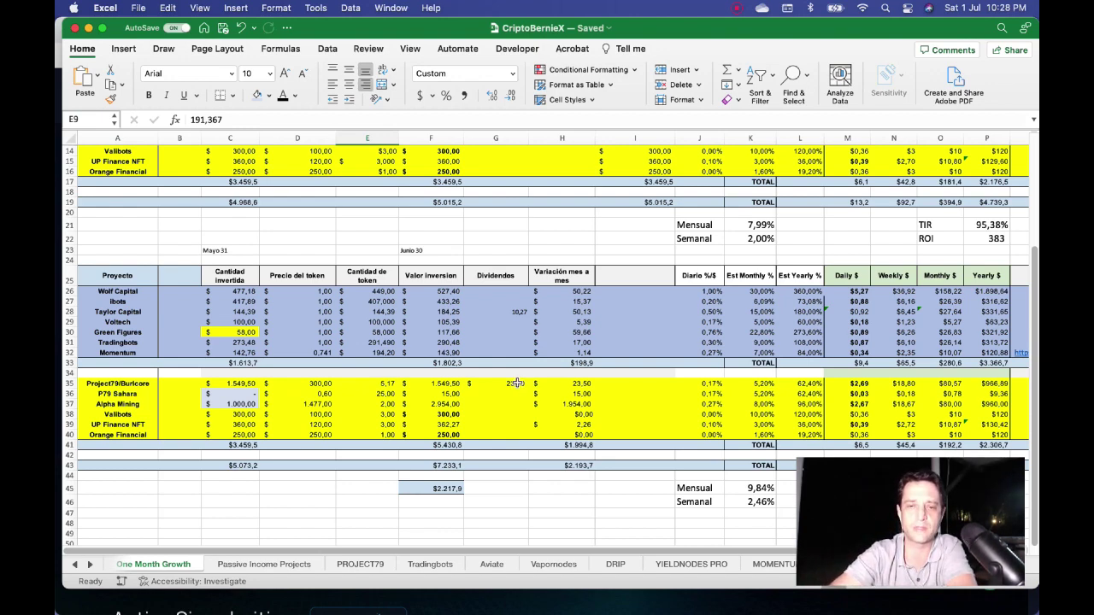
{"action": "left_click", "coordinate": [445, 393]}
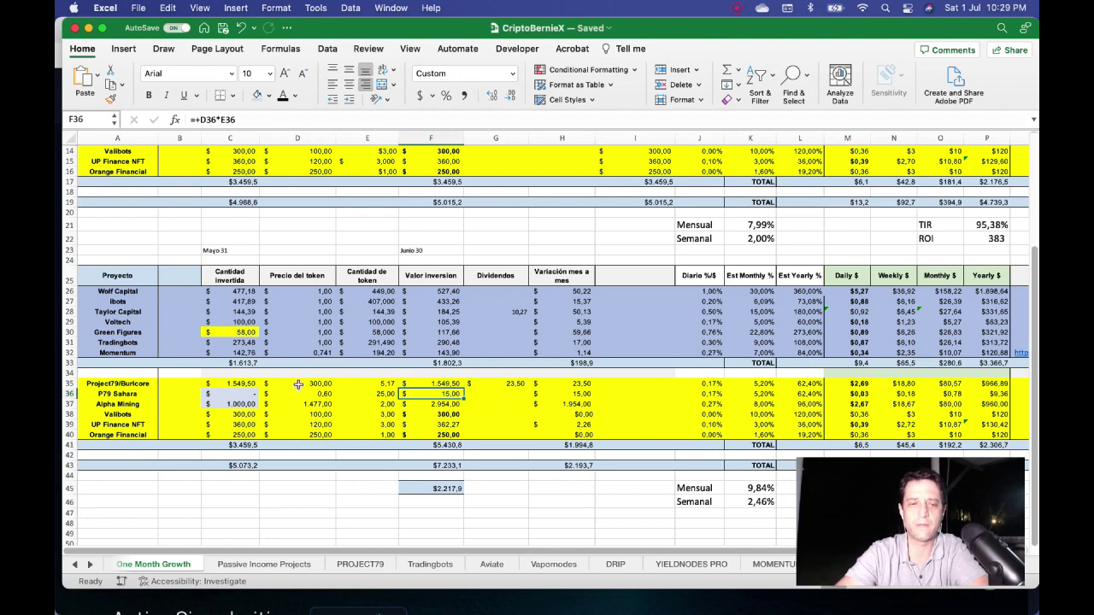
- Check Alpha Mining's Cantidad invertida in the June table and load alphashares.io in Brave in place of the Momentum page
{"action": "left_click", "coordinate": [233, 402]}
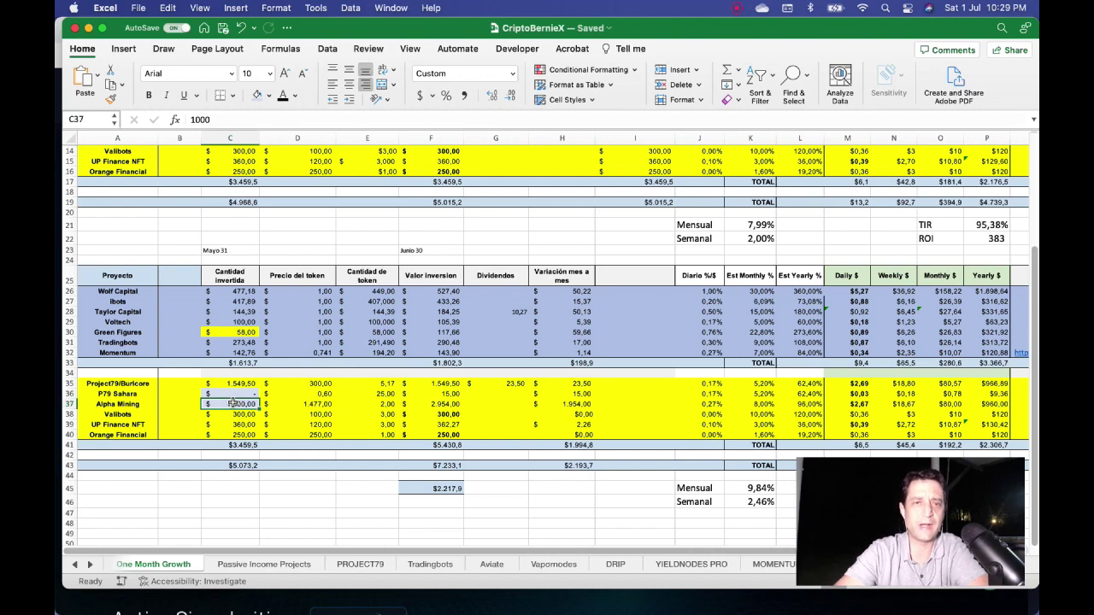
{"action": "key", "text": "super+Tab"}
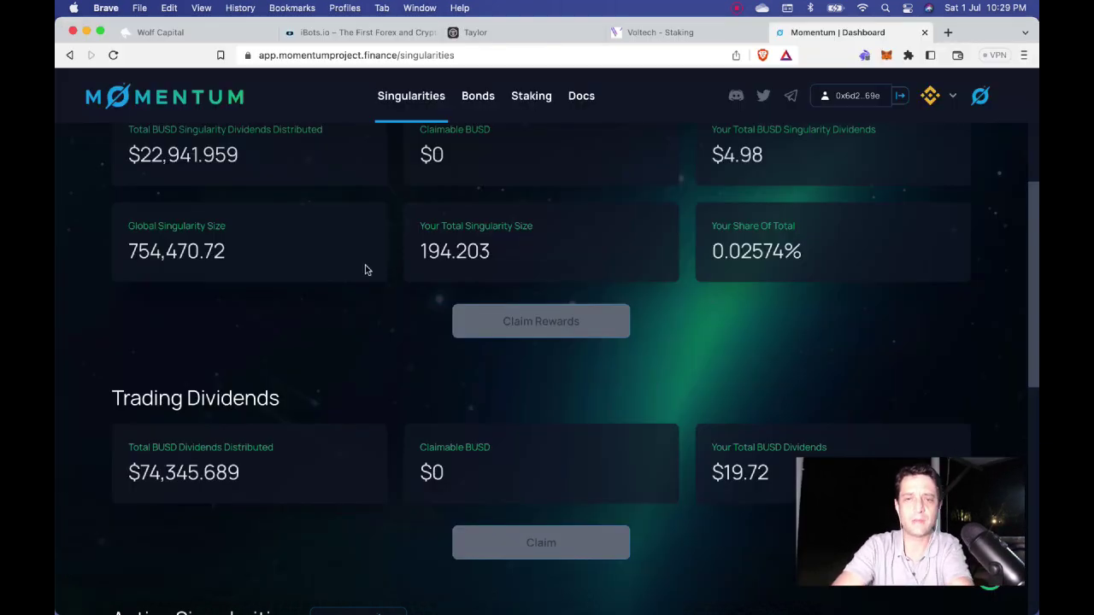
{"action": "left_click", "coordinate": [471, 55]}
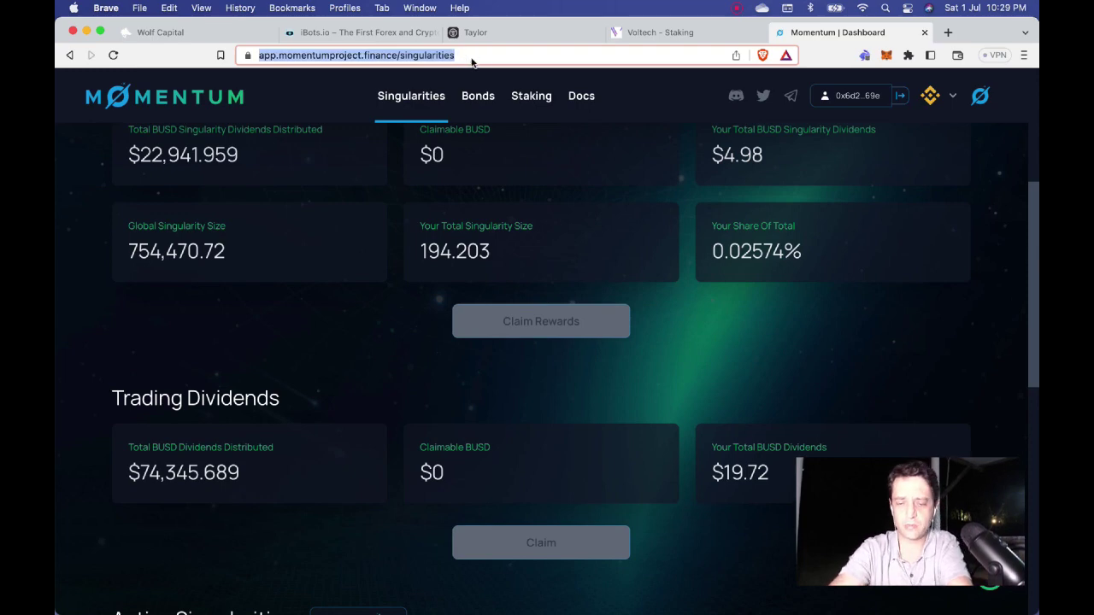
{"action": "type", "text": "alph"}
{"action": "key", "text": "Return"}
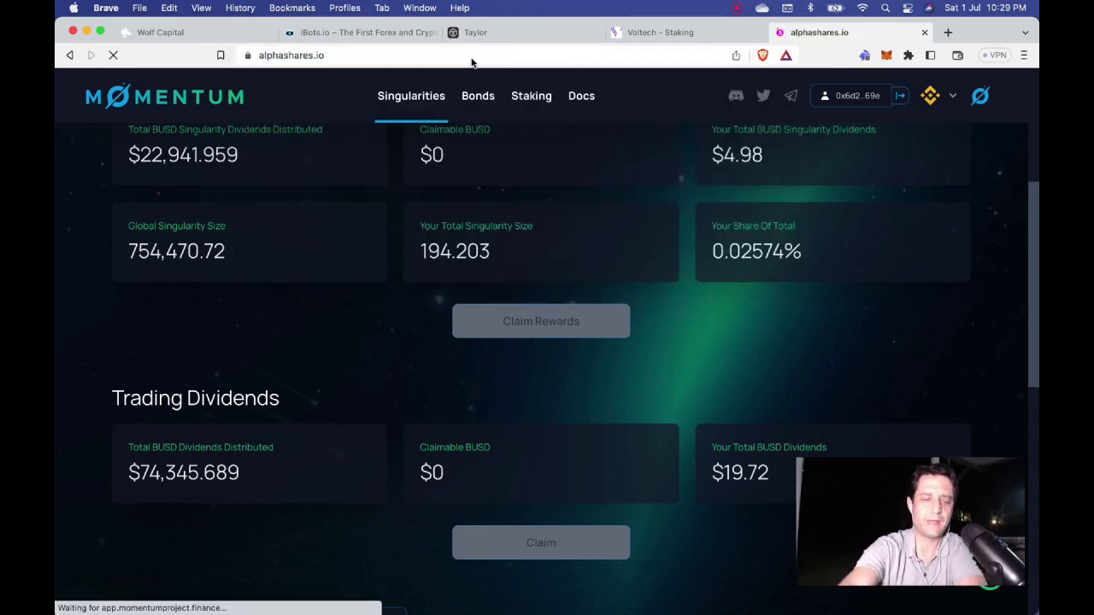
{"action": "key", "text": "super+Tab"}
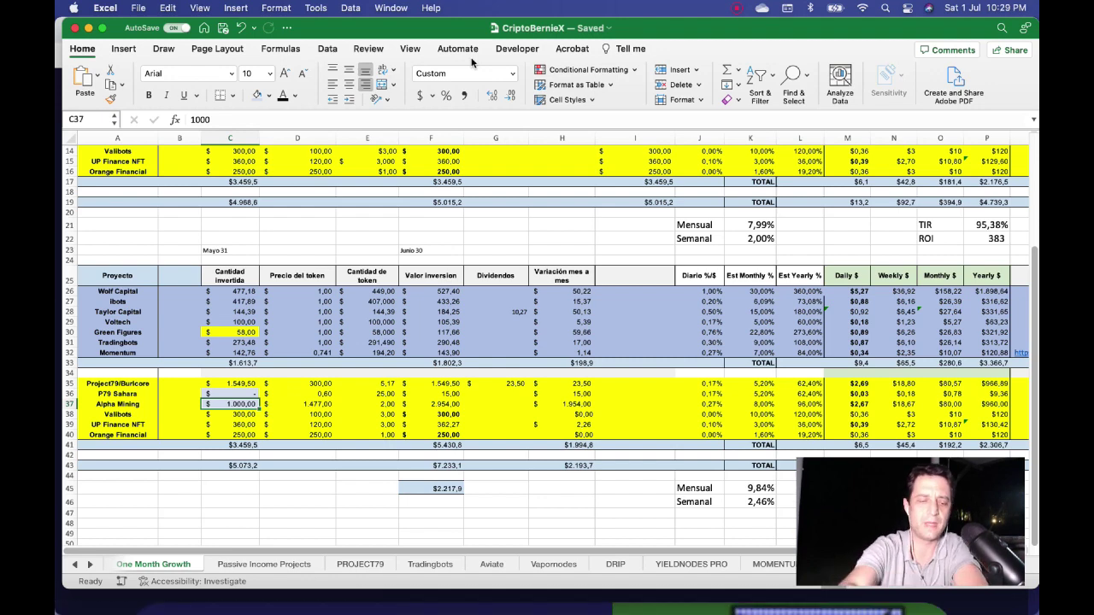
{"action": "key", "text": "super+Tab"}
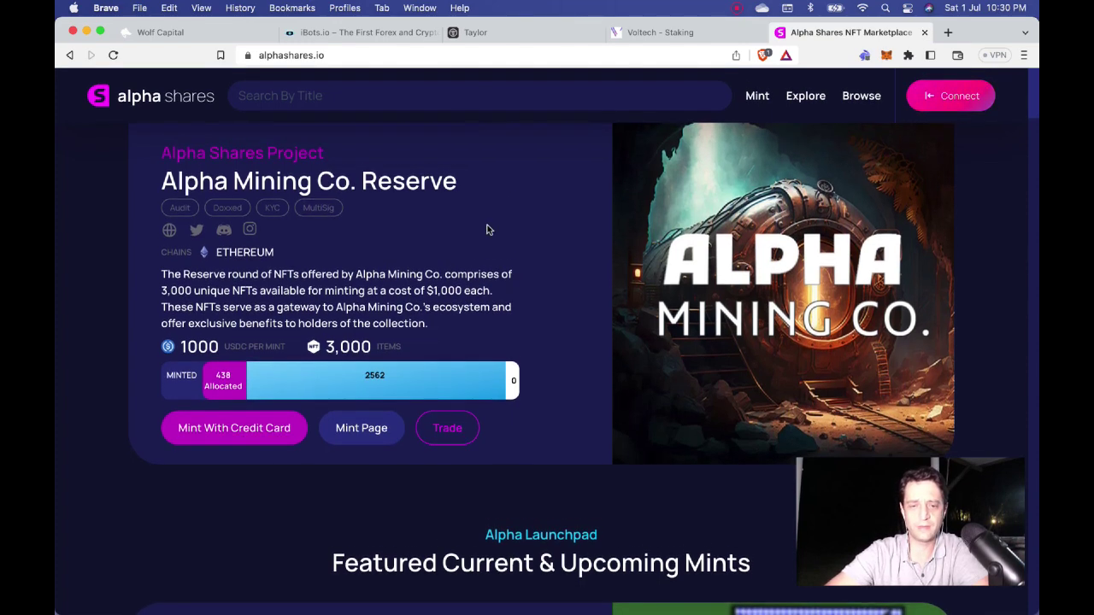
- Search Alpha Shares for "alpha", open the Alpha Mining Co. Reserve collection and review its floor price and listed NFTs
{"action": "scroll", "coordinate": [483, 188], "scroll_direction": "down", "scroll_amount": 1}
{"action": "left_click", "coordinate": [475, 94]}
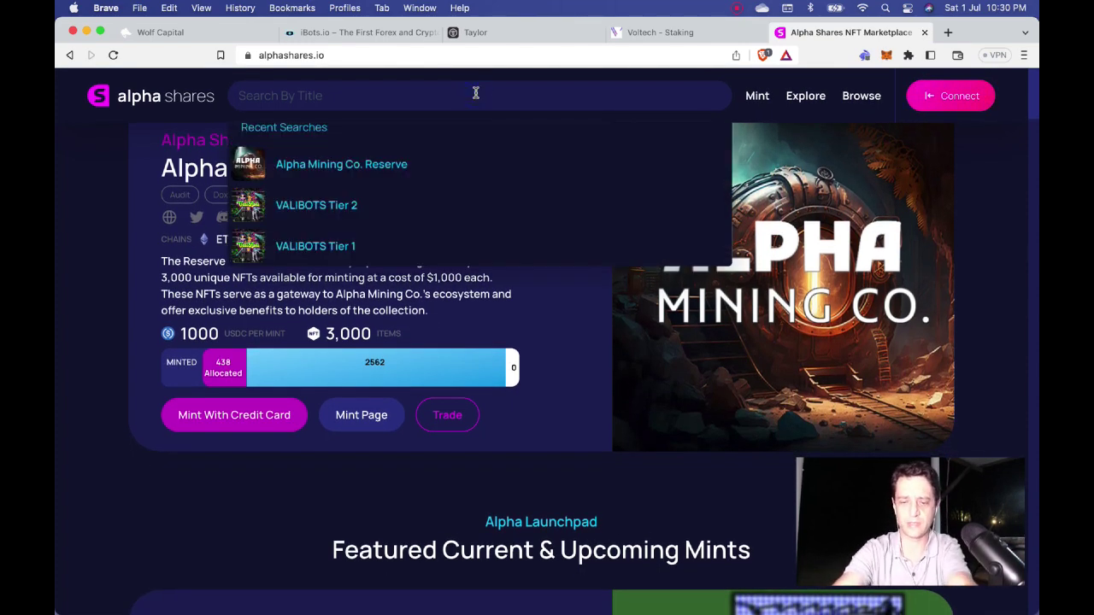
{"action": "type", "text": "alpha"}
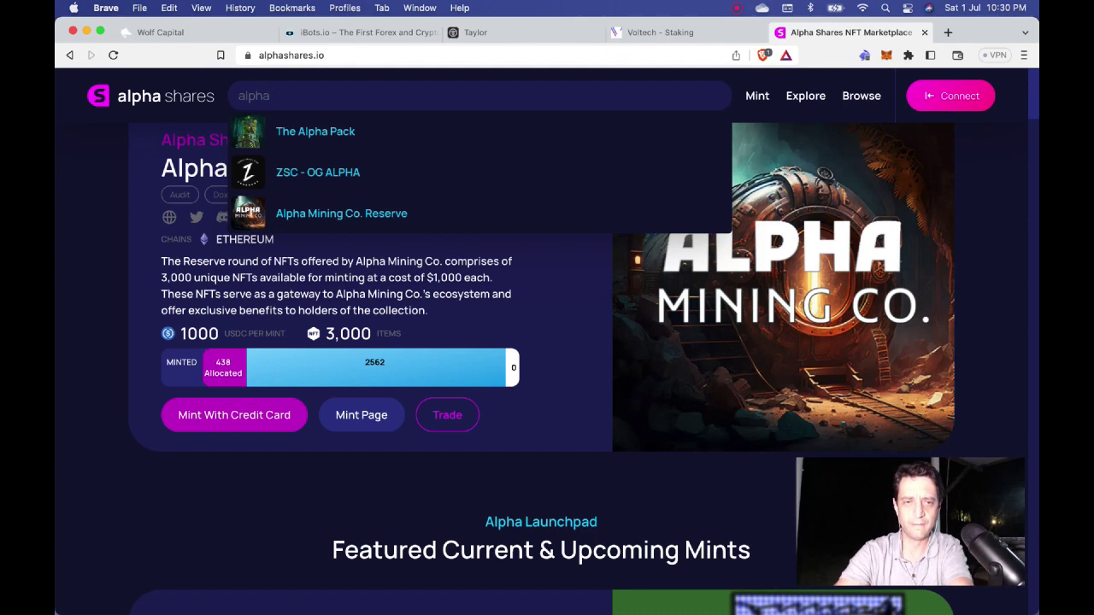
{"action": "left_click", "coordinate": [402, 213]}
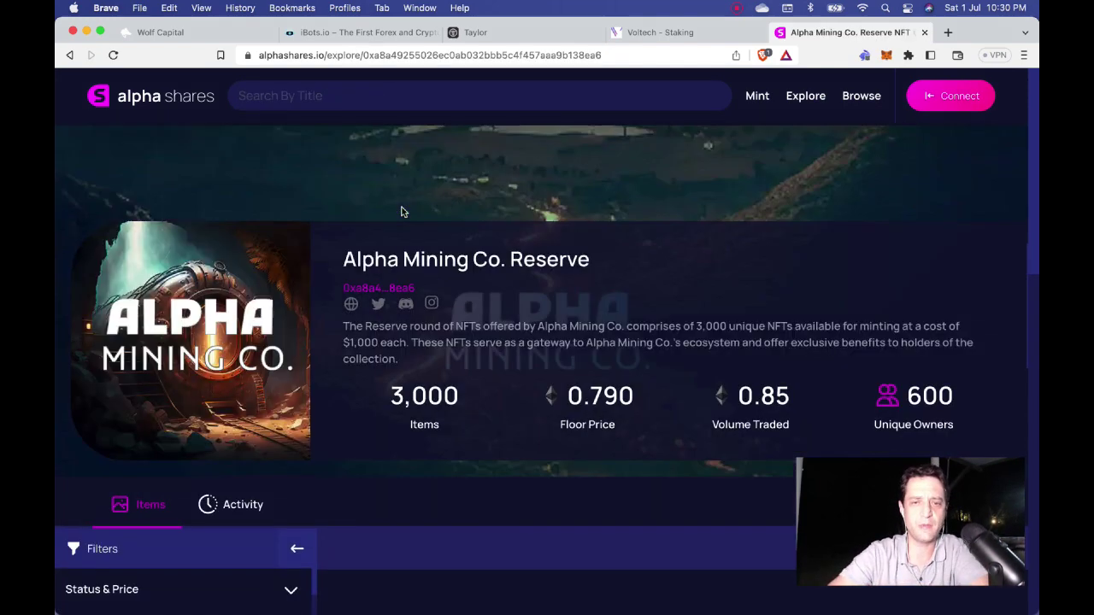
{"action": "scroll", "coordinate": [419, 256], "scroll_direction": "down", "scroll_amount": 1}
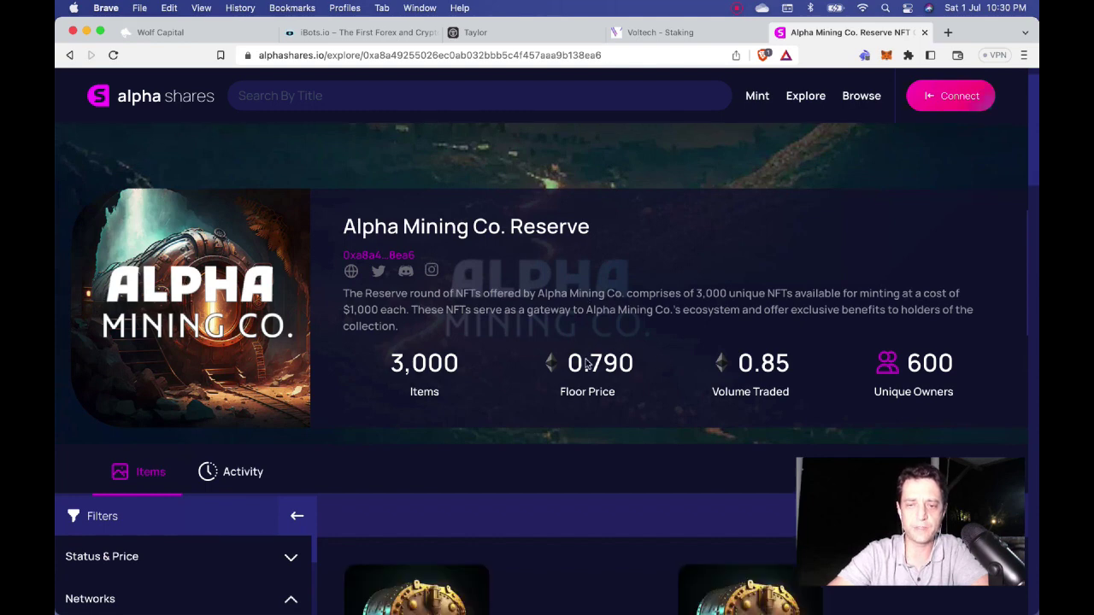
{"action": "scroll", "coordinate": [585, 358], "scroll_direction": "down", "scroll_amount": 1}
{"action": "scroll", "coordinate": [586, 358], "scroll_direction": "down", "scroll_amount": 3}
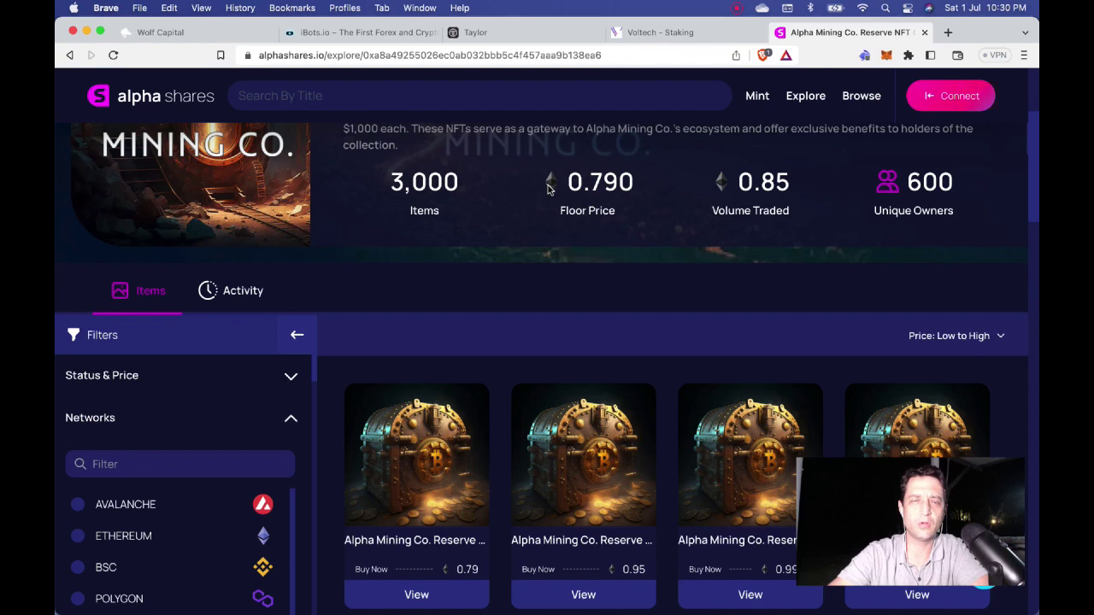
{"action": "scroll", "coordinate": [548, 186], "scroll_direction": "up", "scroll_amount": 3}
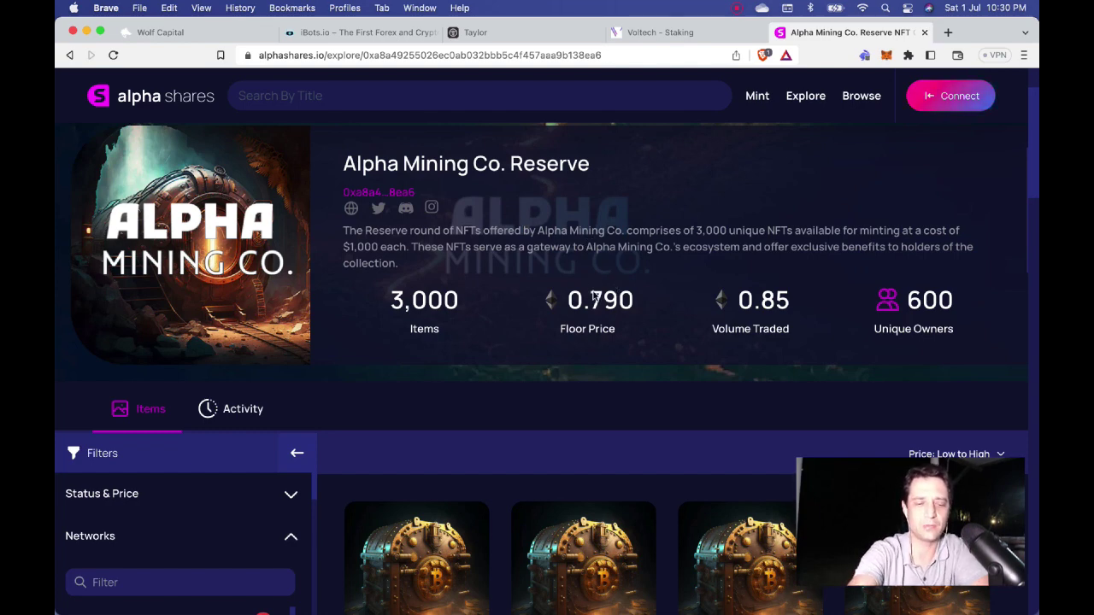
- Switch to Excel and compare Alpha Mining's Precio del token, Valor inversion and Cantidad invertida, and check Valibots' Valor inversion
{"action": "key", "text": "super+Tab"}
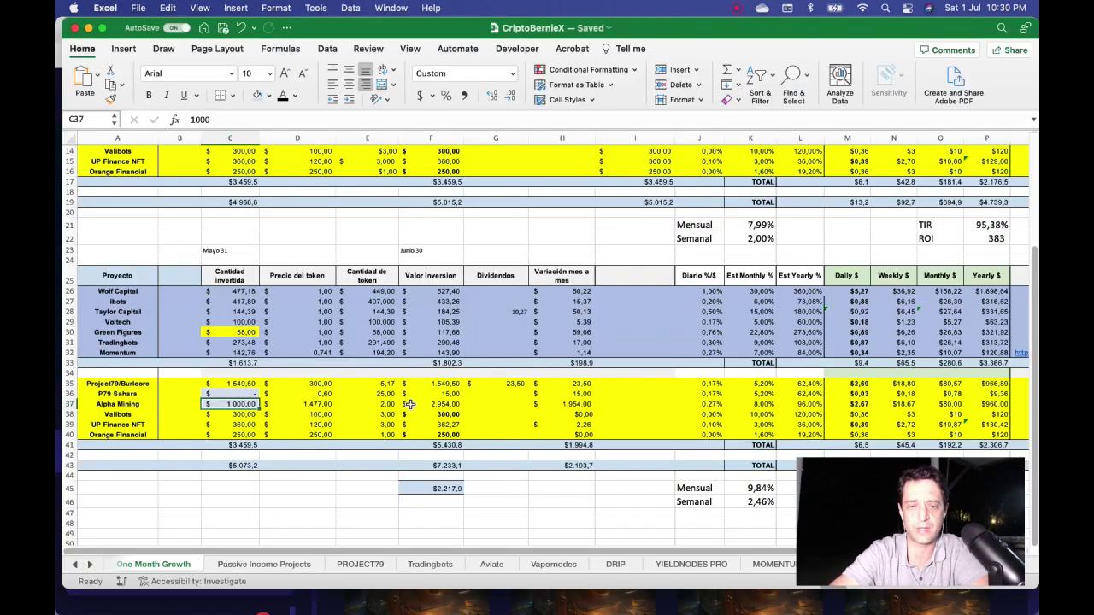
{"action": "left_click", "coordinate": [305, 405]}
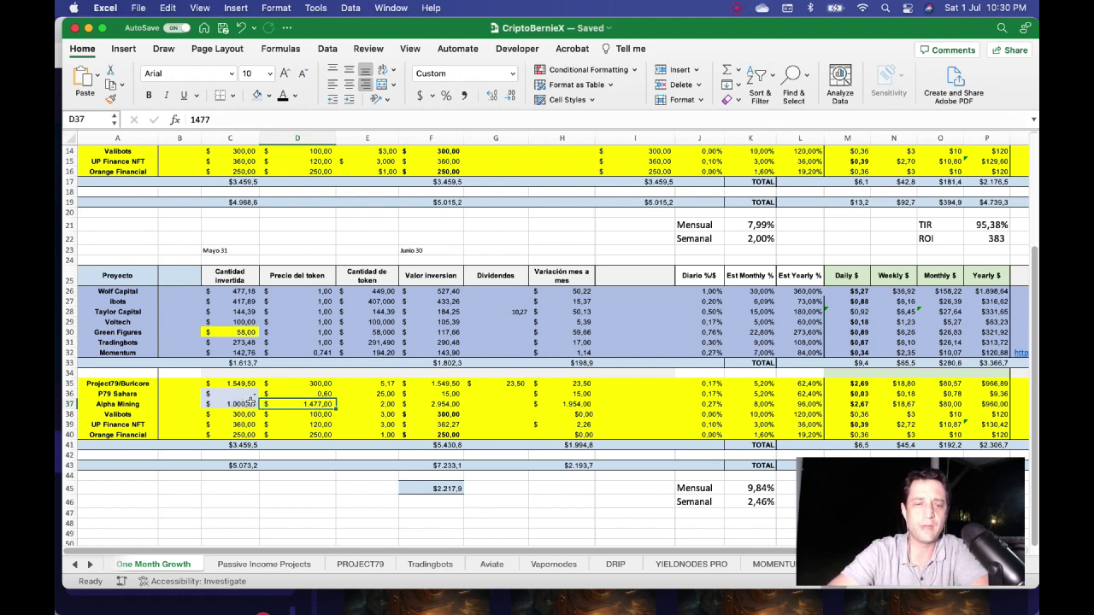
{"action": "left_click", "coordinate": [442, 404]}
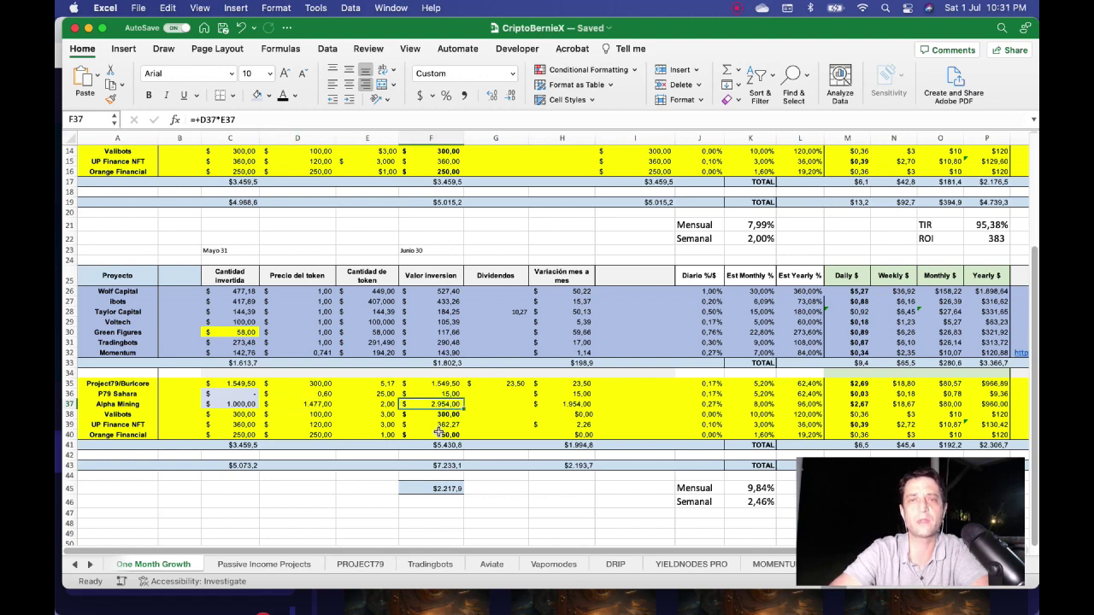
{"action": "scroll", "coordinate": [439, 431], "scroll_direction": "down", "scroll_amount": 1}
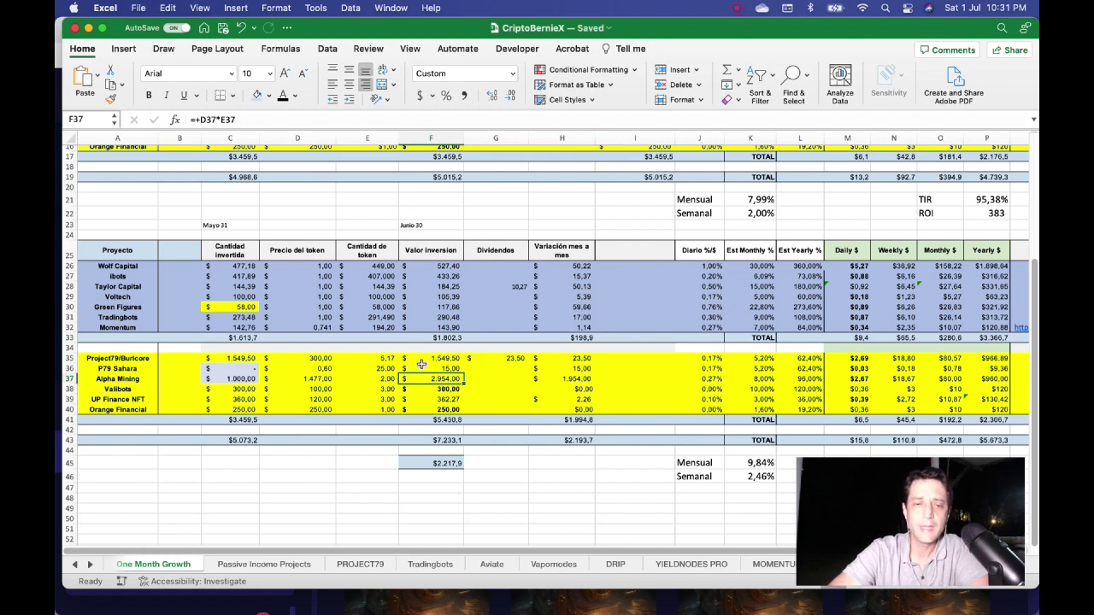
{"action": "left_click", "coordinate": [242, 380]}
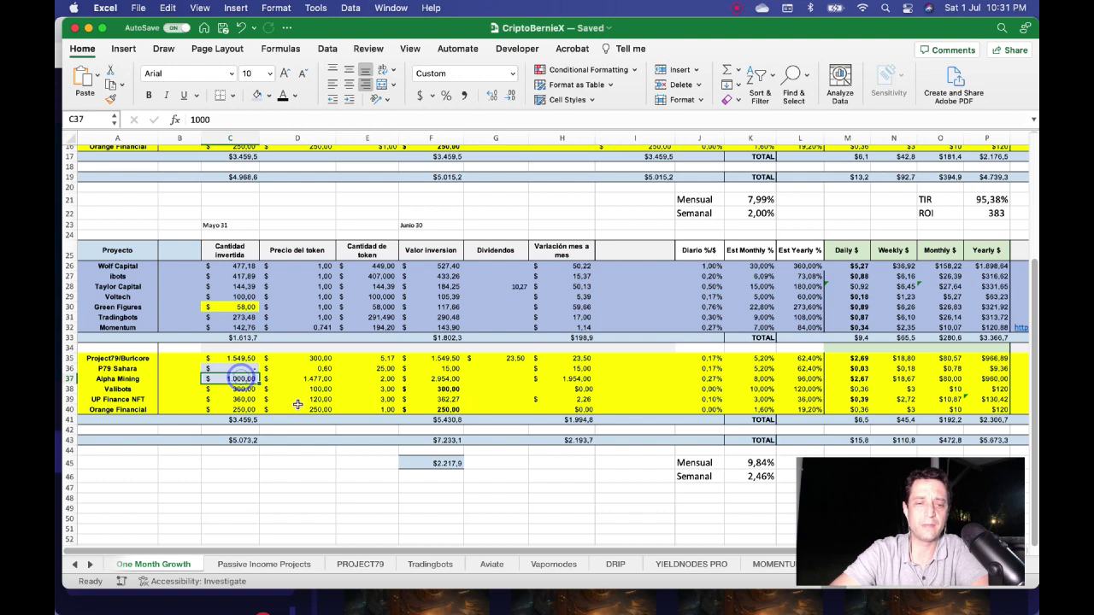
{"action": "left_click", "coordinate": [453, 379]}
{"action": "left_click", "coordinate": [449, 389]}
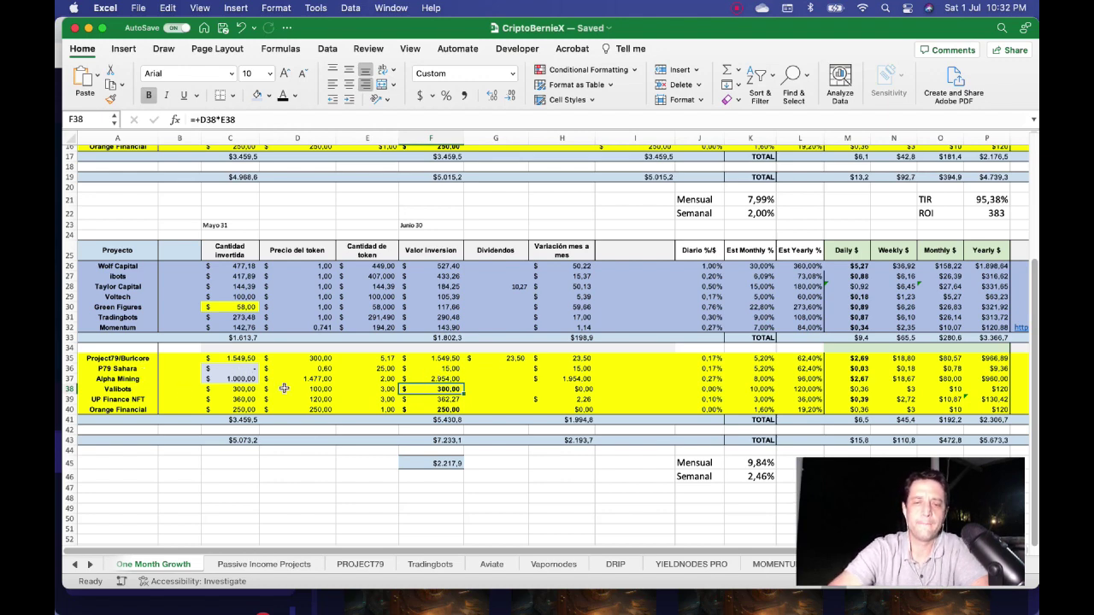
- Open nft.upfinance.io in Brave in place of the Voltech page and review the staked NFTs and UP+ reward
{"action": "key", "text": "super+Tab"}
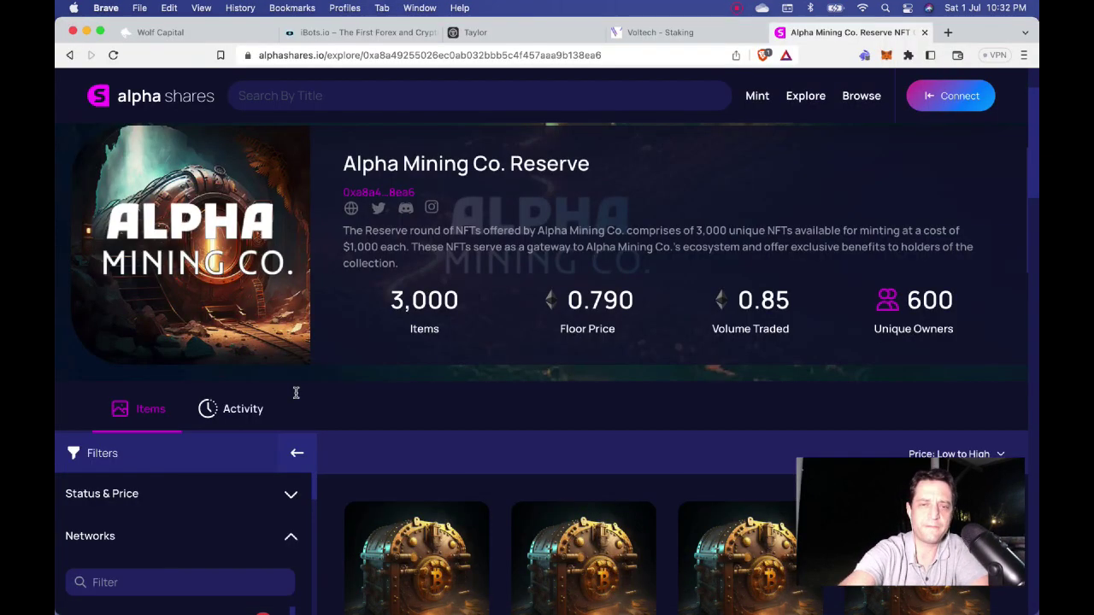
{"action": "left_click", "coordinate": [657, 34]}
{"action": "left_click", "coordinate": [614, 54]}
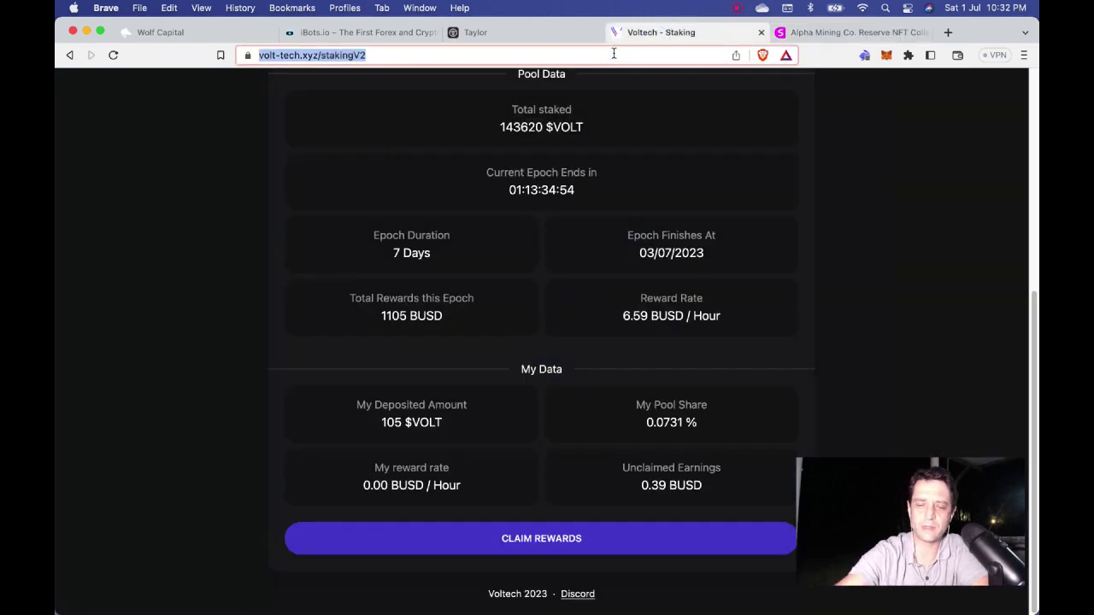
{"action": "type", "text": "up"}
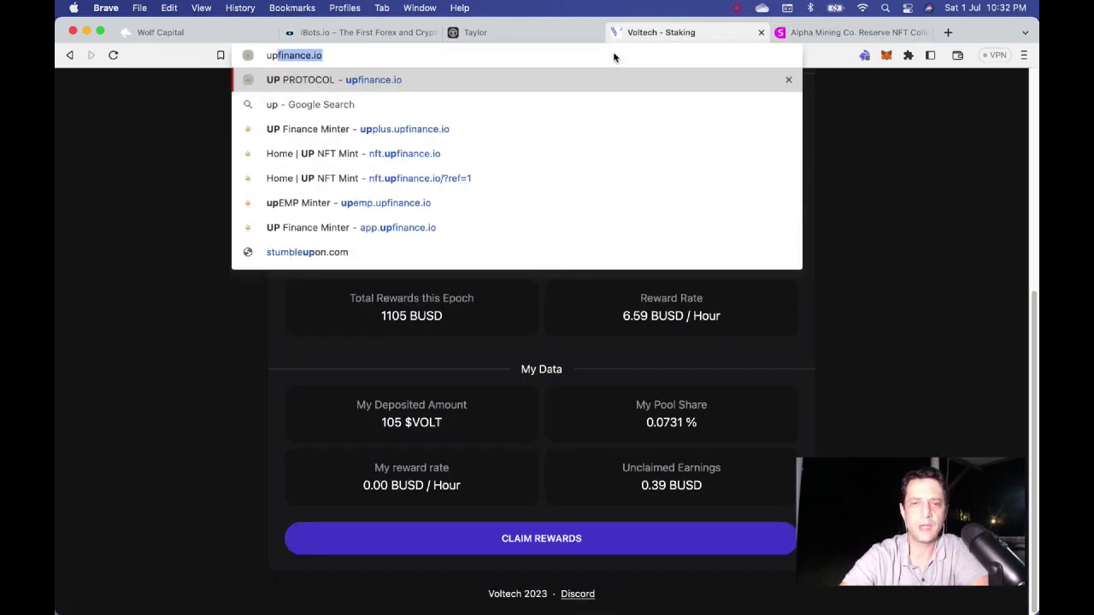
{"action": "left_click", "coordinate": [578, 153]}
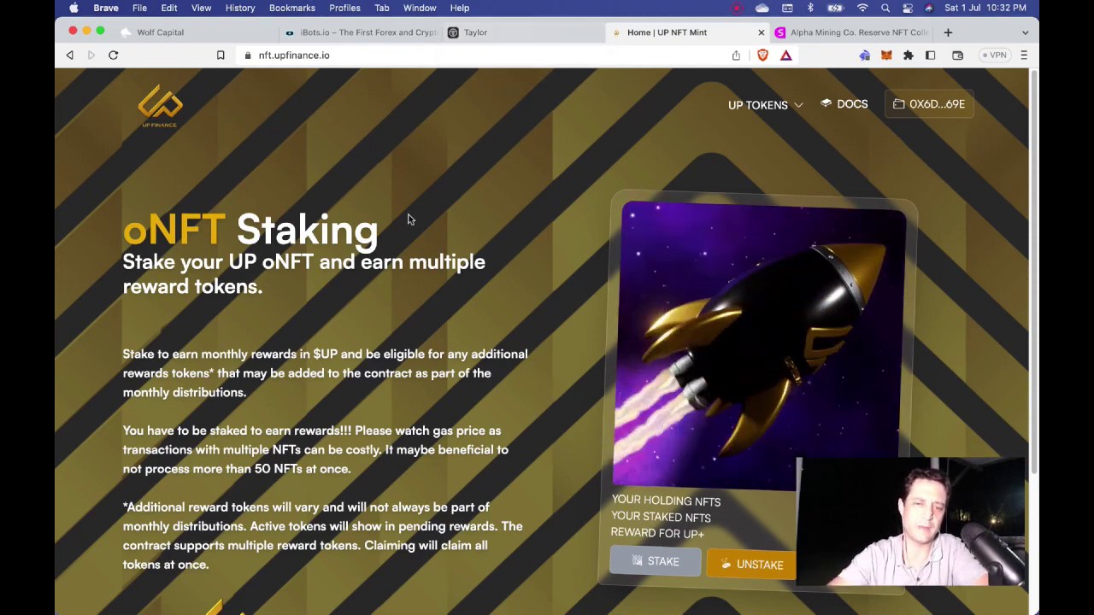
{"action": "scroll", "coordinate": [408, 218], "scroll_direction": "down", "scroll_amount": 1}
{"action": "scroll", "coordinate": [408, 219], "scroll_direction": "down", "scroll_amount": 3}
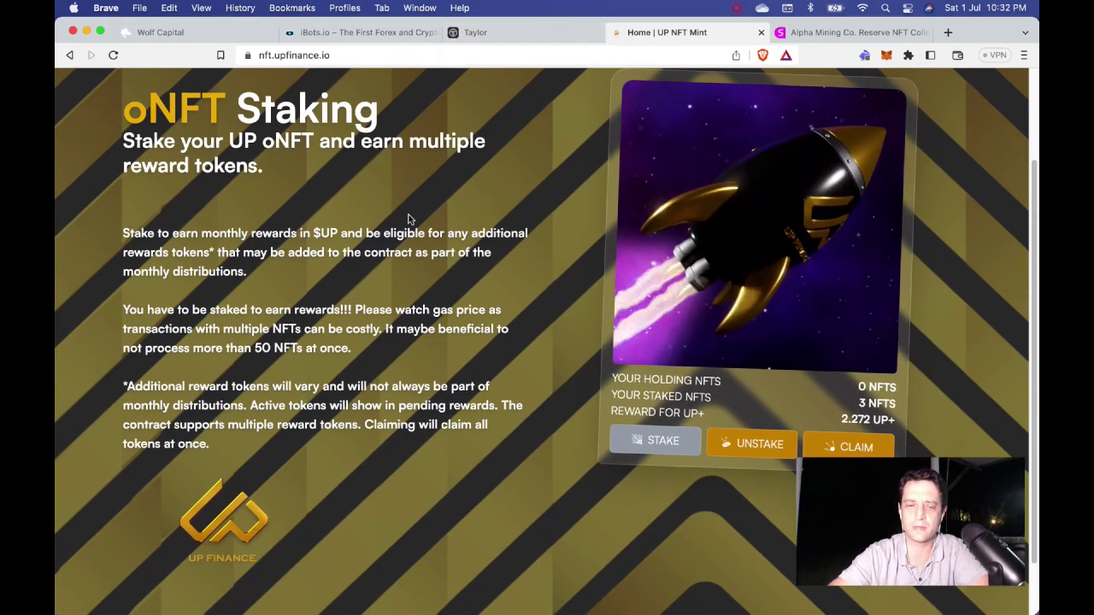
{"action": "scroll", "coordinate": [407, 219], "scroll_direction": "up", "scroll_amount": 1}
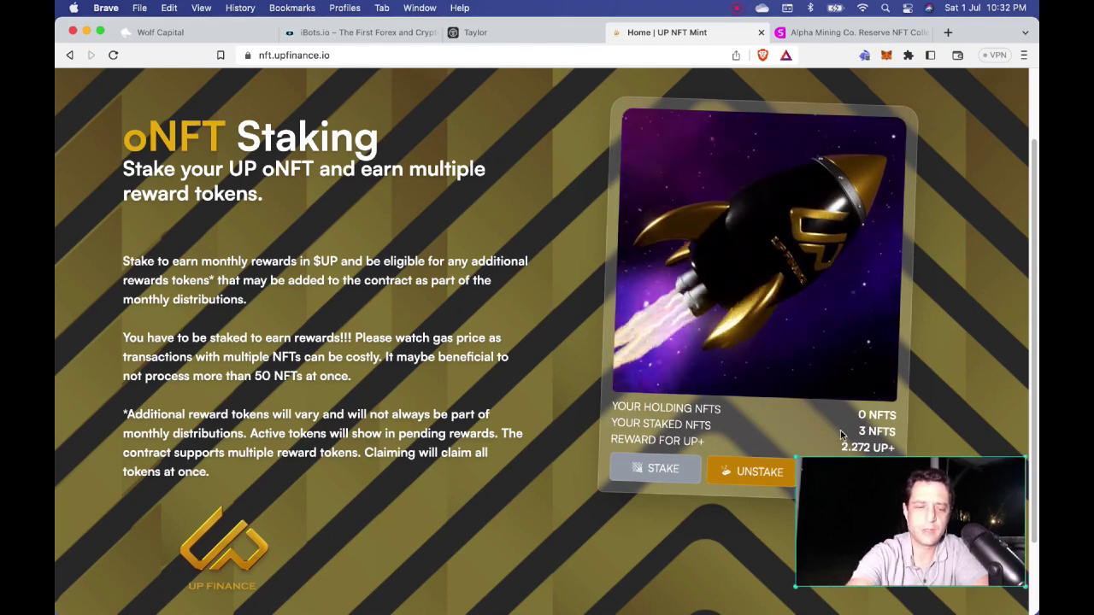
- Return to Excel and check the Valor inversion of UP Finance NFT and Orange Financial, without replacing any cell contents
{"action": "key", "text": "super+Tab"}
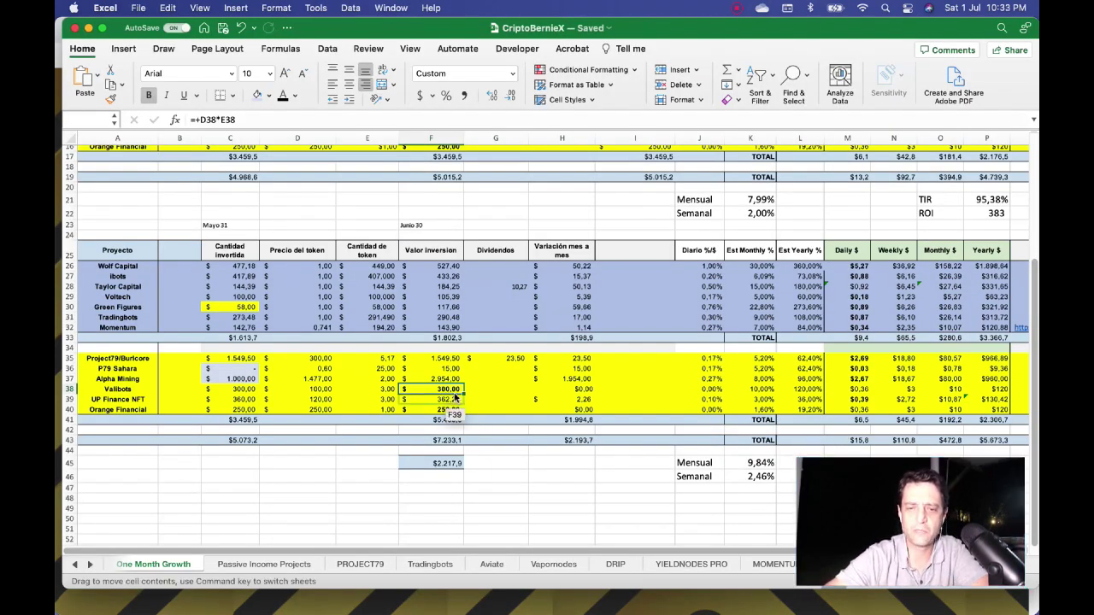
{"action": "left_click_drag", "start_coordinate": [462, 390], "coordinate": [456, 400]}
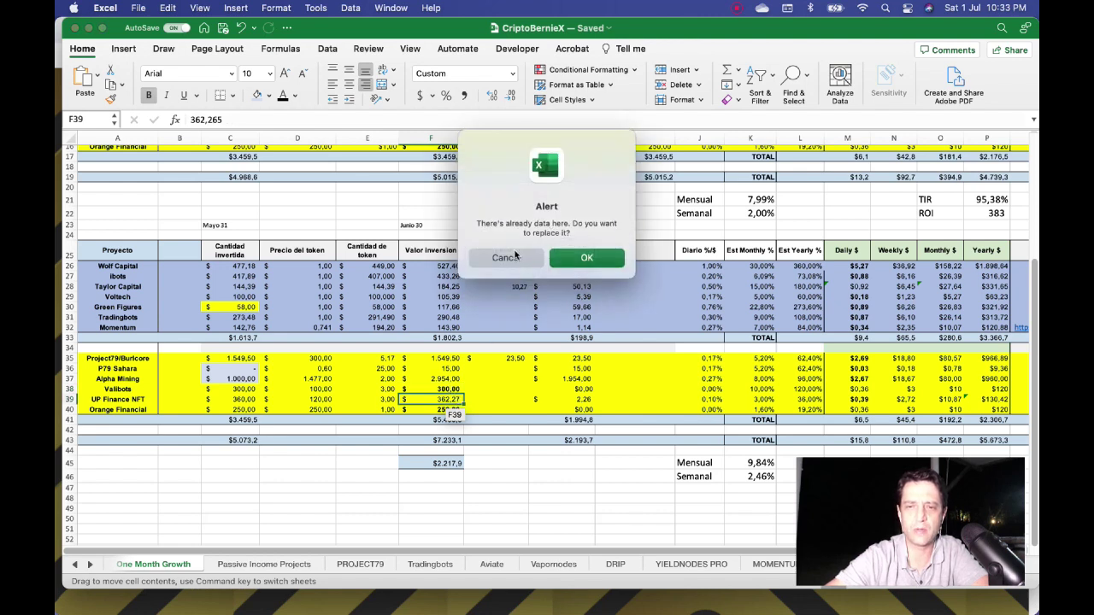
{"action": "left_click", "coordinate": [517, 257]}
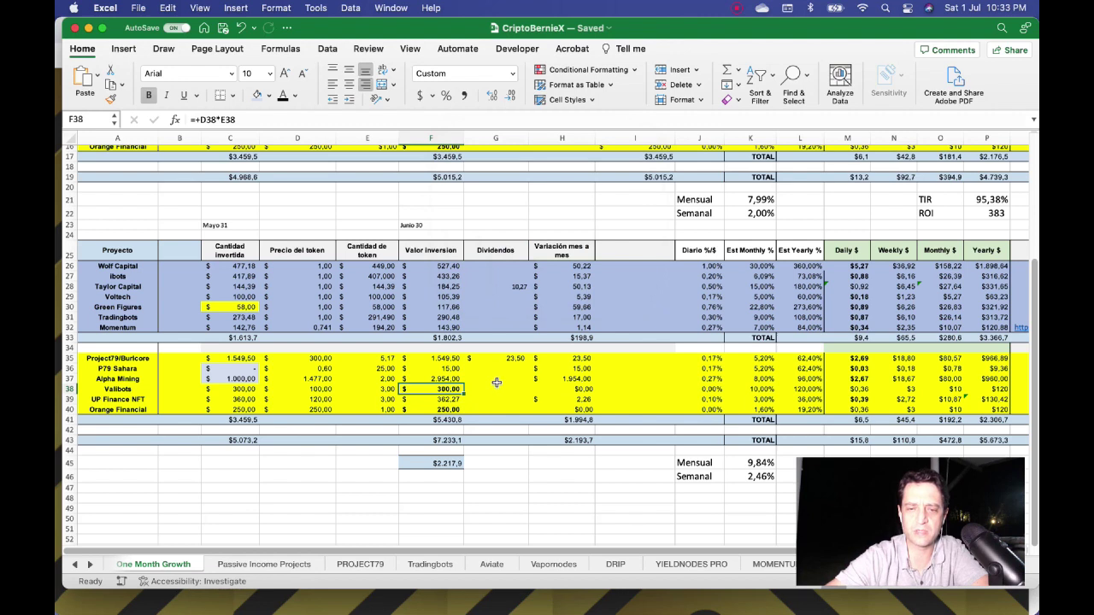
{"action": "left_click", "coordinate": [462, 399]}
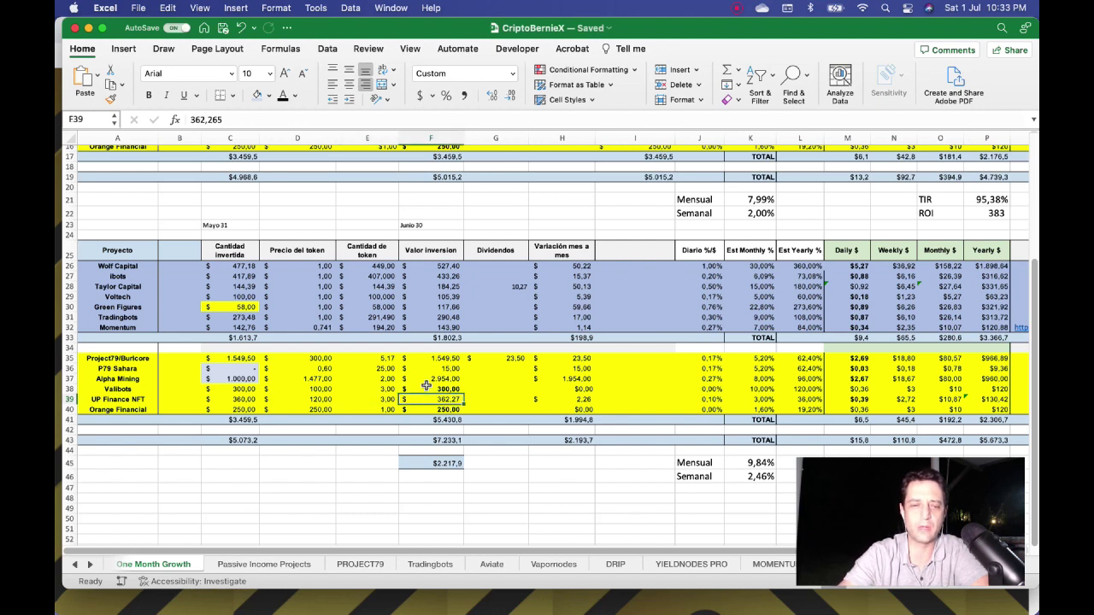
{"action": "key", "text": "Down"}
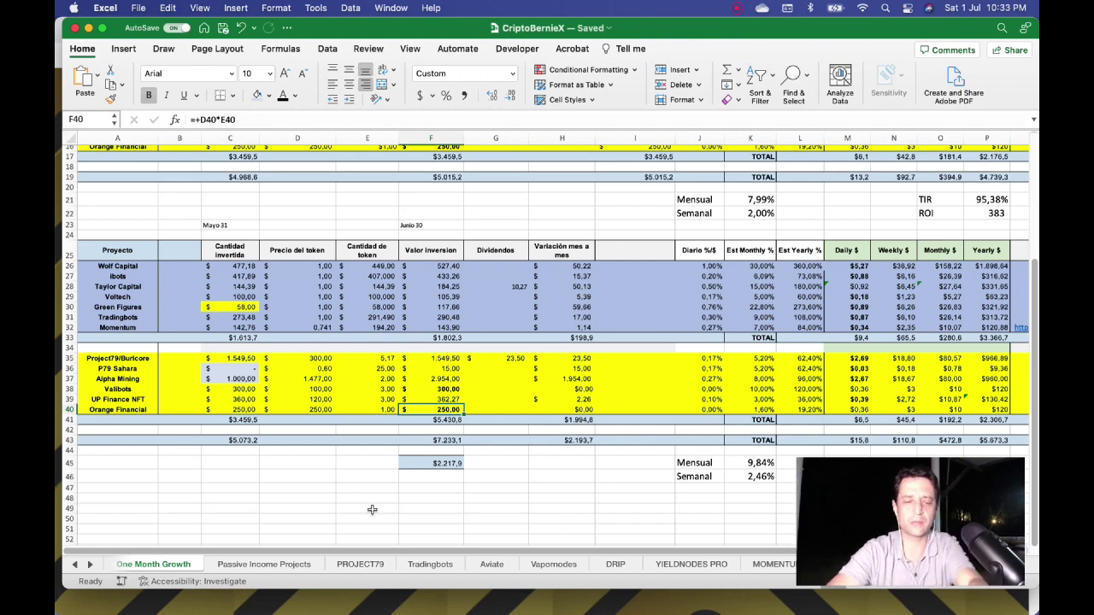
- Open orange.financial in Brave in place of the UP Finance page and look over its NFT card and weekly rewards sections
{"action": "key", "text": "super+Tab"}
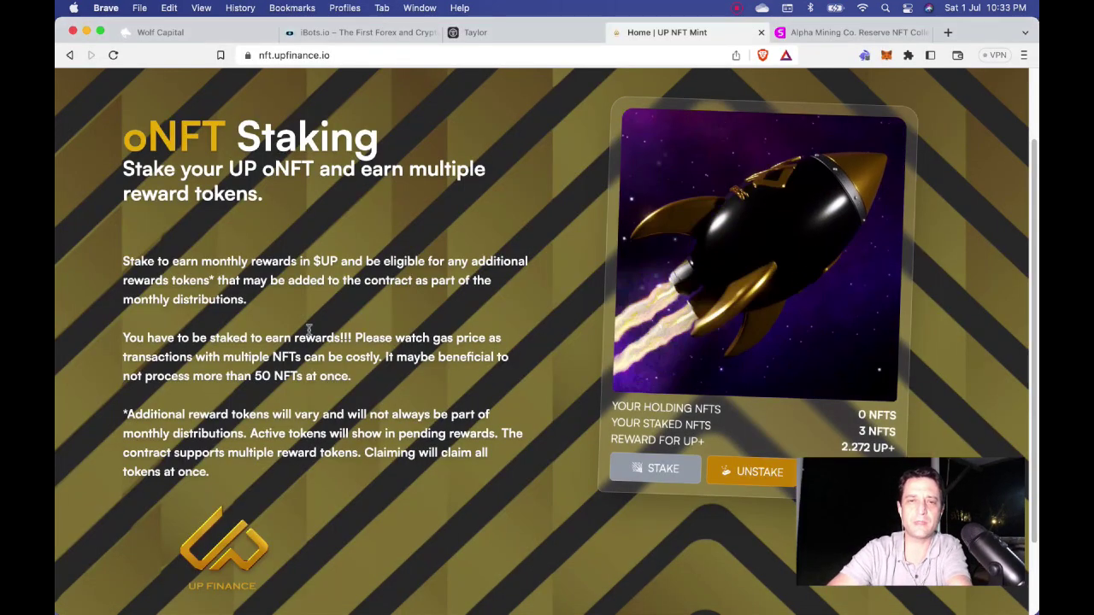
{"action": "left_click", "coordinate": [365, 55]}
{"action": "key", "text": "super+a"}
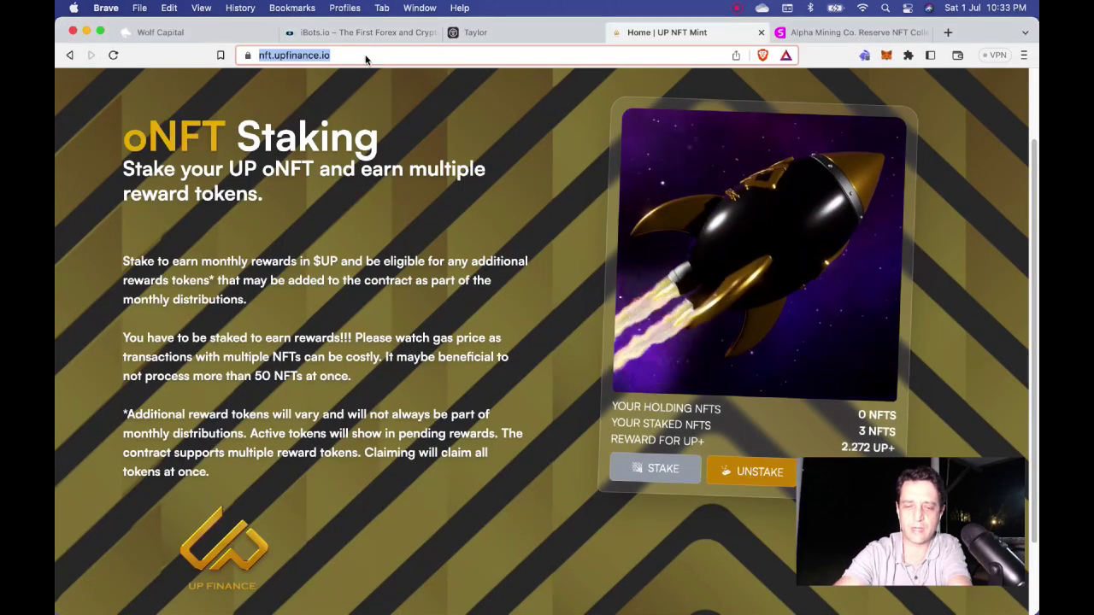
{"action": "type", "text": "oran"}
{"action": "key", "text": "Return"}
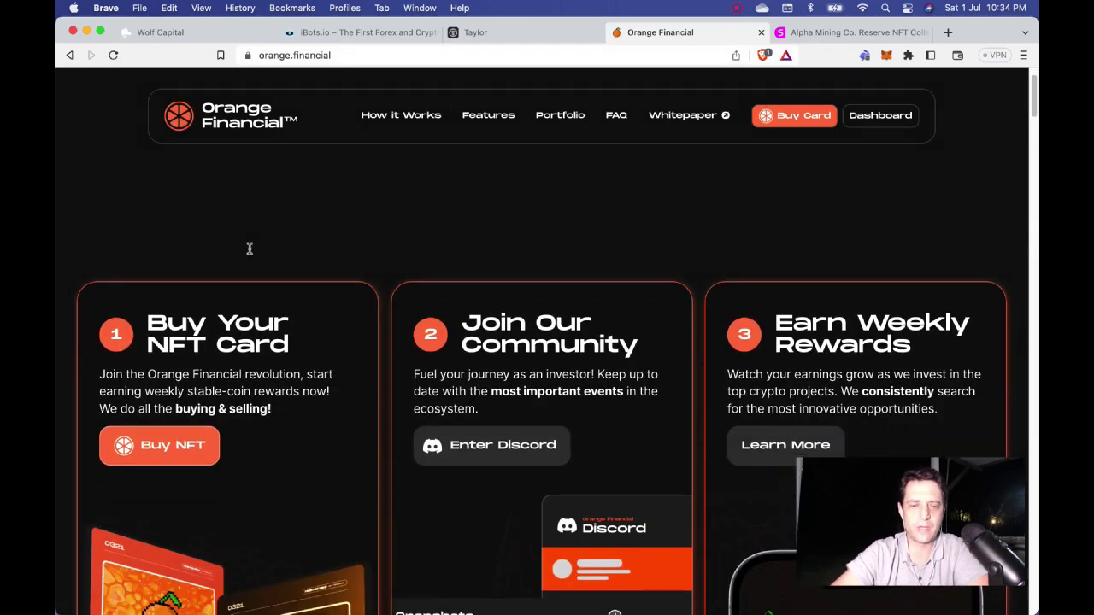
{"action": "scroll", "coordinate": [249, 249], "scroll_direction": "down", "scroll_amount": 3}
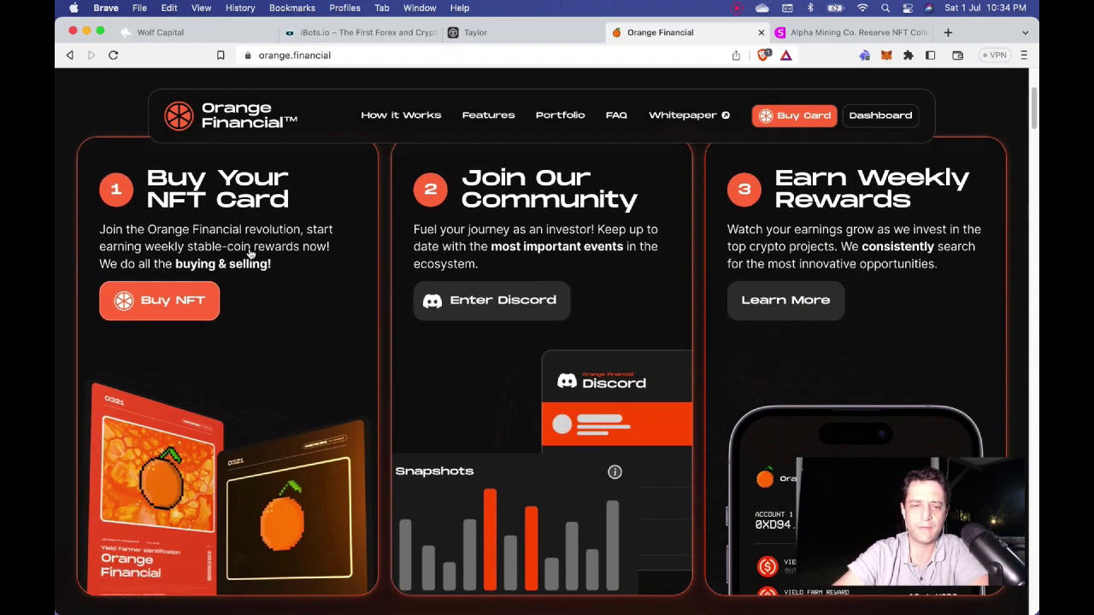
{"action": "scroll", "coordinate": [251, 252], "scroll_direction": "down", "scroll_amount": 4}
{"action": "scroll", "coordinate": [251, 252], "scroll_direction": "up", "scroll_amount": 3}
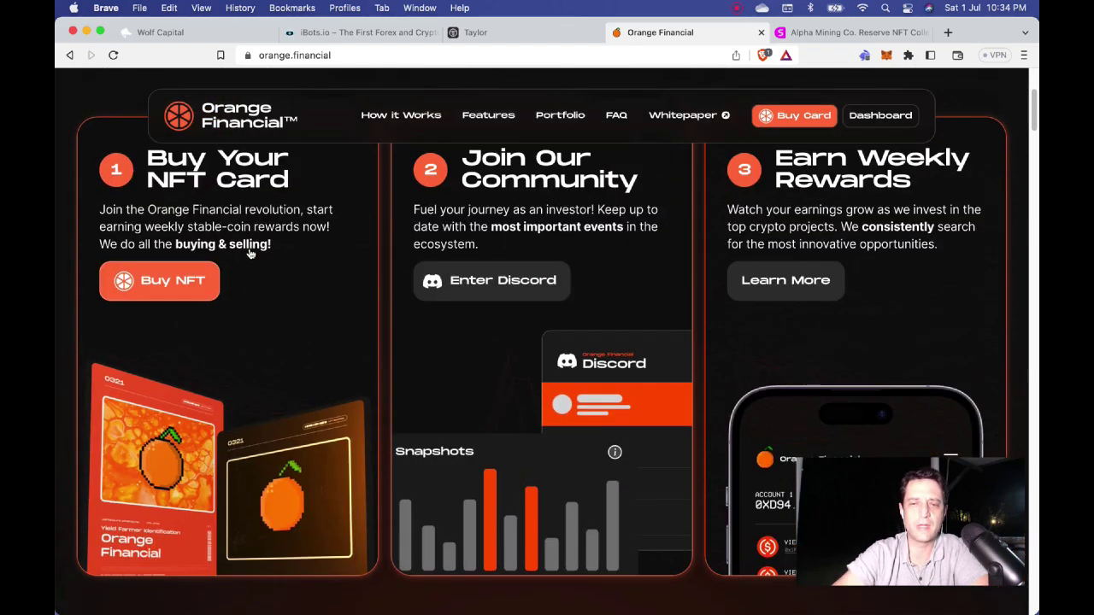
{"action": "scroll", "coordinate": [250, 253], "scroll_direction": "up", "scroll_amount": 1}
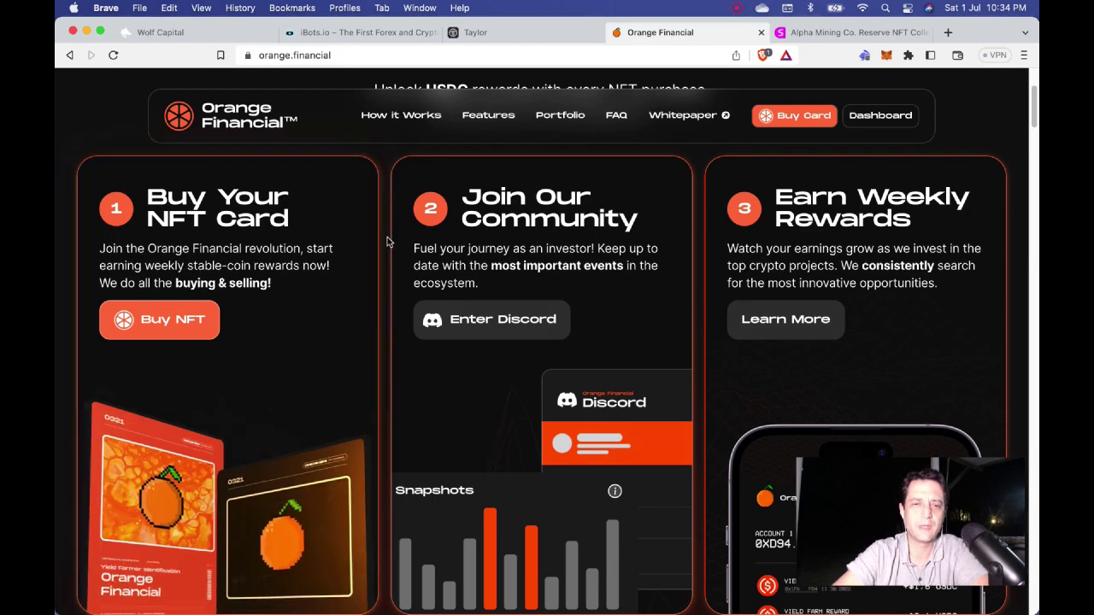
- Read Orange Financial's How It Works sections on yield farming, liquidity pools and stablecoins
{"action": "scroll", "coordinate": [387, 242], "scroll_direction": "down", "scroll_amount": 4}
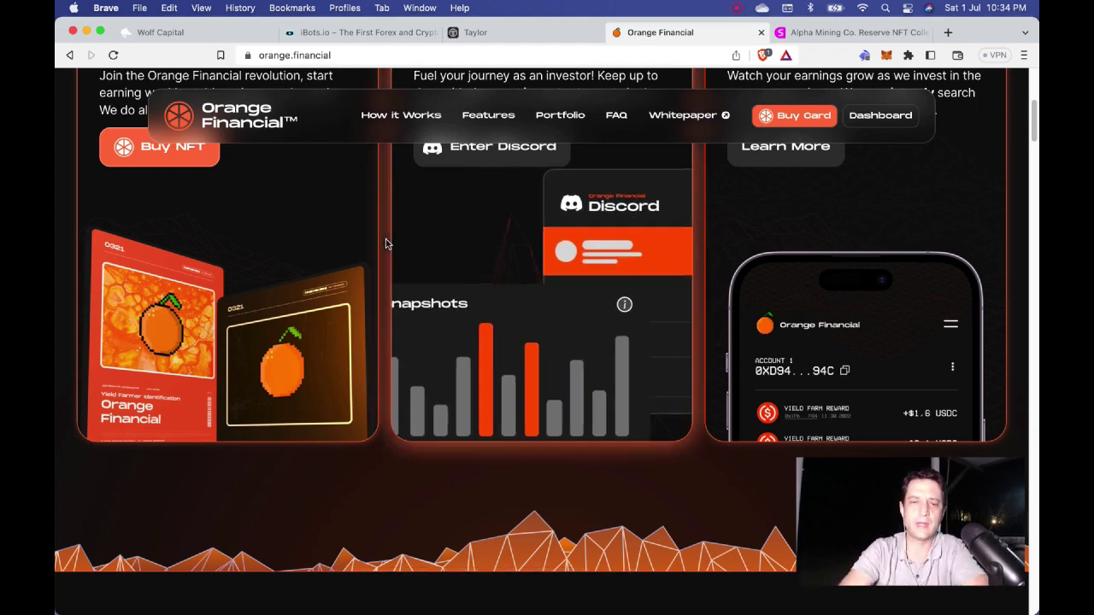
{"action": "scroll", "coordinate": [386, 242], "scroll_direction": "down", "scroll_amount": 5}
{"action": "scroll", "coordinate": [385, 244], "scroll_direction": "down", "scroll_amount": 9}
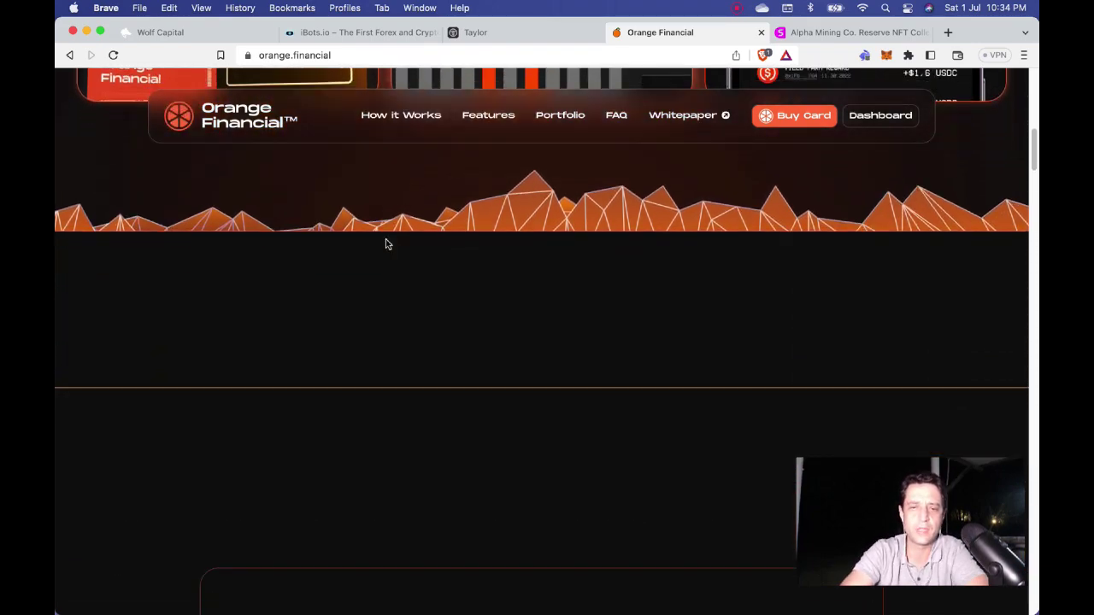
{"action": "scroll", "coordinate": [383, 237], "scroll_direction": "down", "scroll_amount": 7}
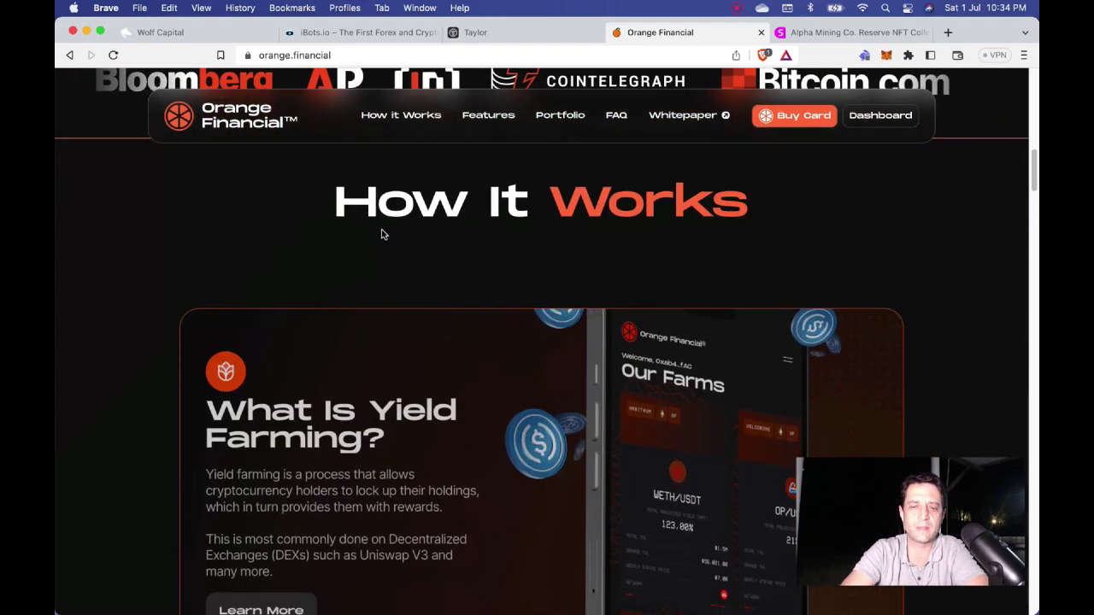
{"action": "scroll", "coordinate": [377, 213], "scroll_direction": "down", "scroll_amount": 4}
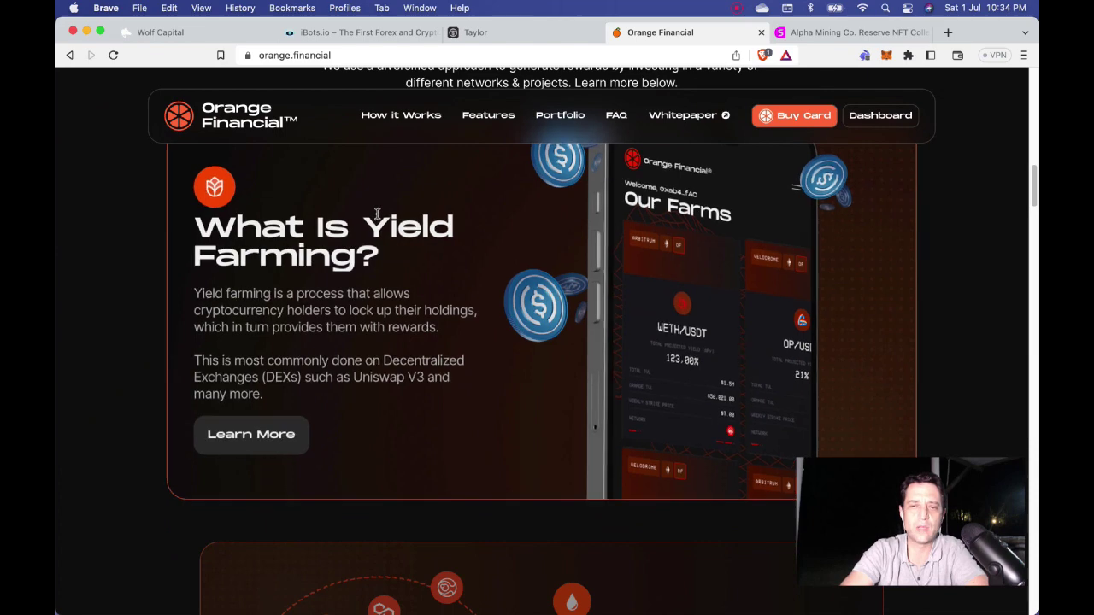
{"action": "scroll", "coordinate": [377, 216], "scroll_direction": "down", "scroll_amount": 8}
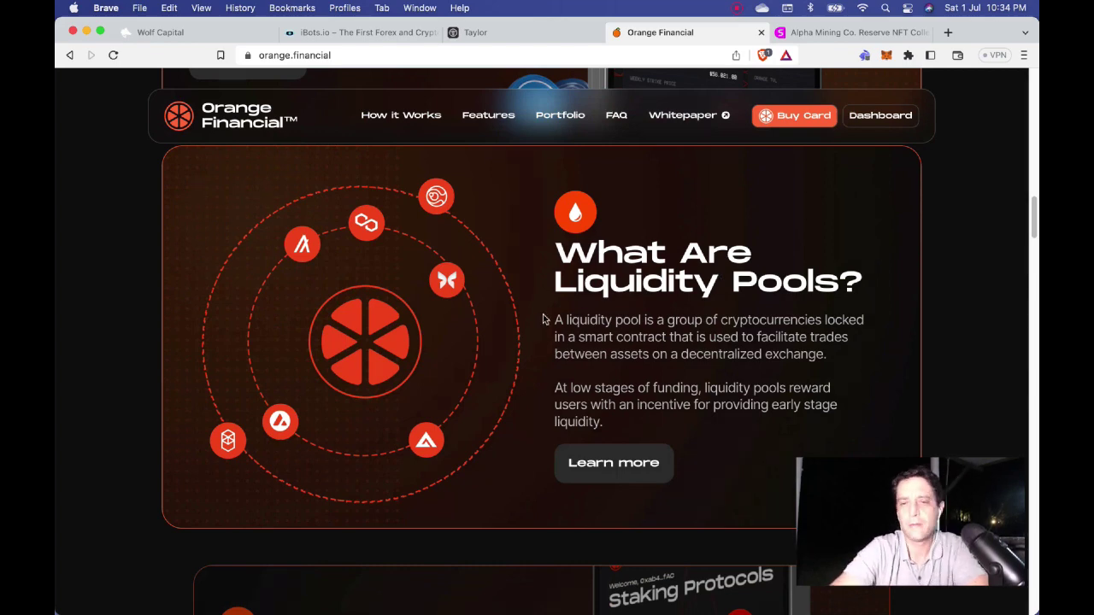
{"action": "scroll", "coordinate": [543, 318], "scroll_direction": "down", "scroll_amount": 1}
{"action": "scroll", "coordinate": [542, 319], "scroll_direction": "down", "scroll_amount": 4}
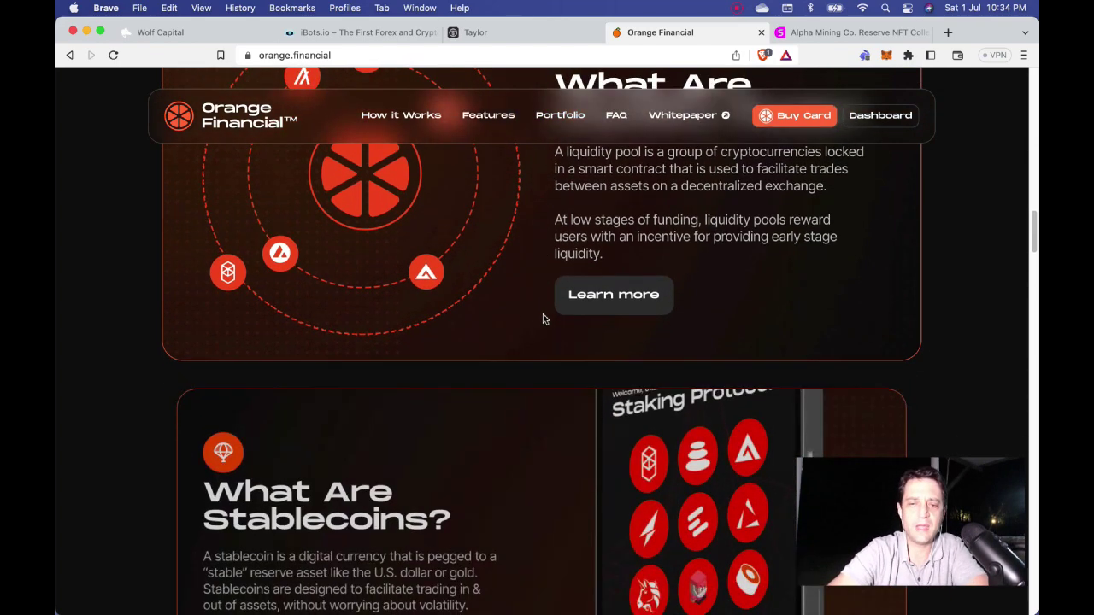
{"action": "scroll", "coordinate": [543, 319], "scroll_direction": "down", "scroll_amount": 2}
{"action": "scroll", "coordinate": [542, 319], "scroll_direction": "up", "scroll_amount": 7}
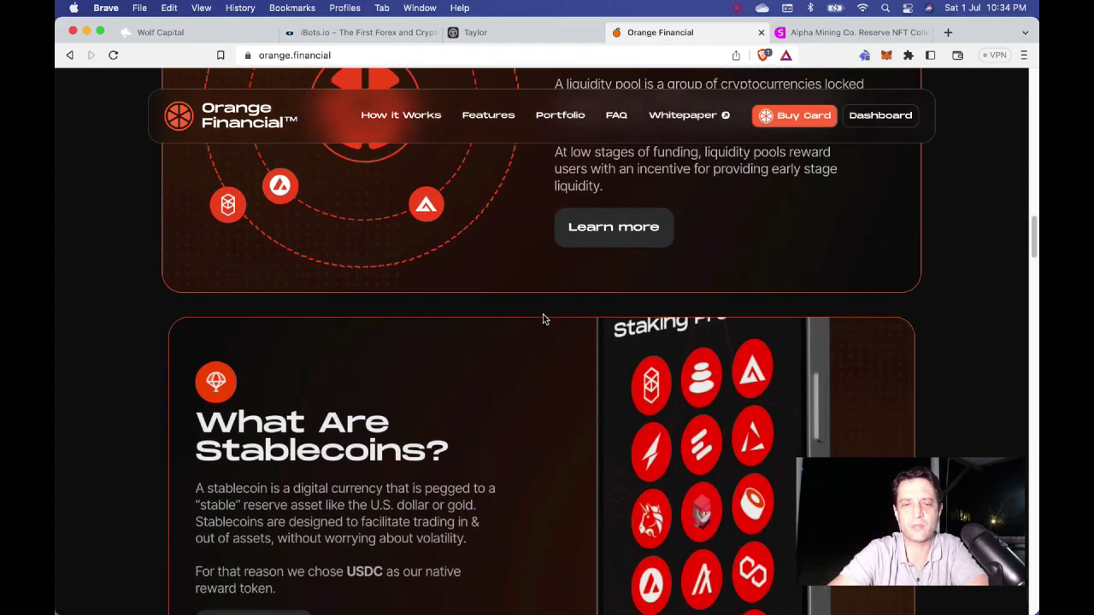
{"action": "scroll", "coordinate": [543, 318], "scroll_direction": "up", "scroll_amount": 20}
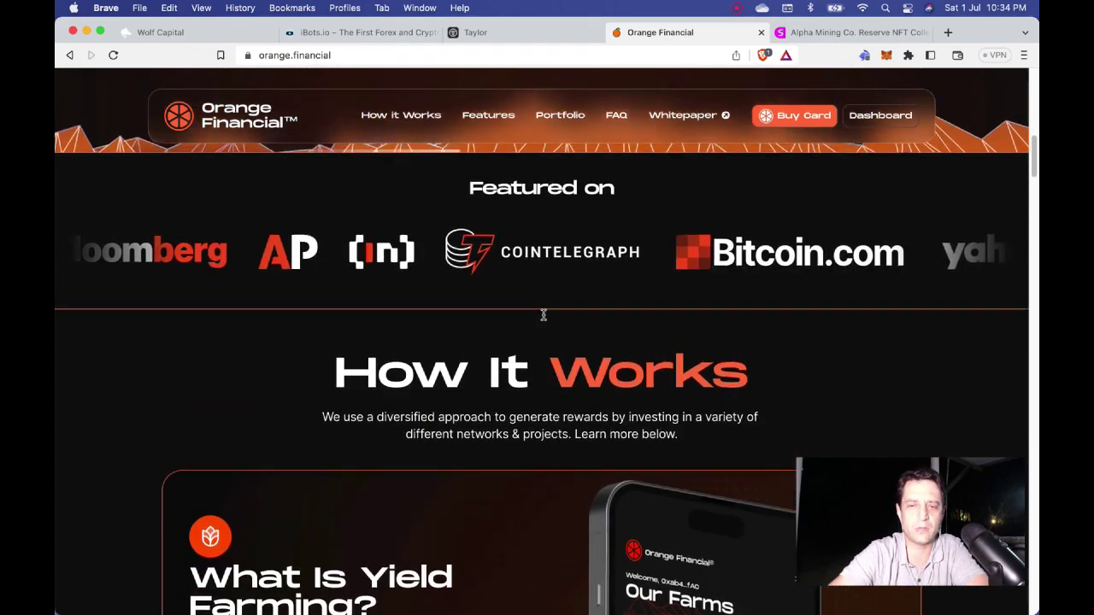
{"action": "scroll", "coordinate": [543, 319], "scroll_direction": "up", "scroll_amount": 1}
{"action": "scroll", "coordinate": [543, 318], "scroll_direction": "down", "scroll_amount": 5}
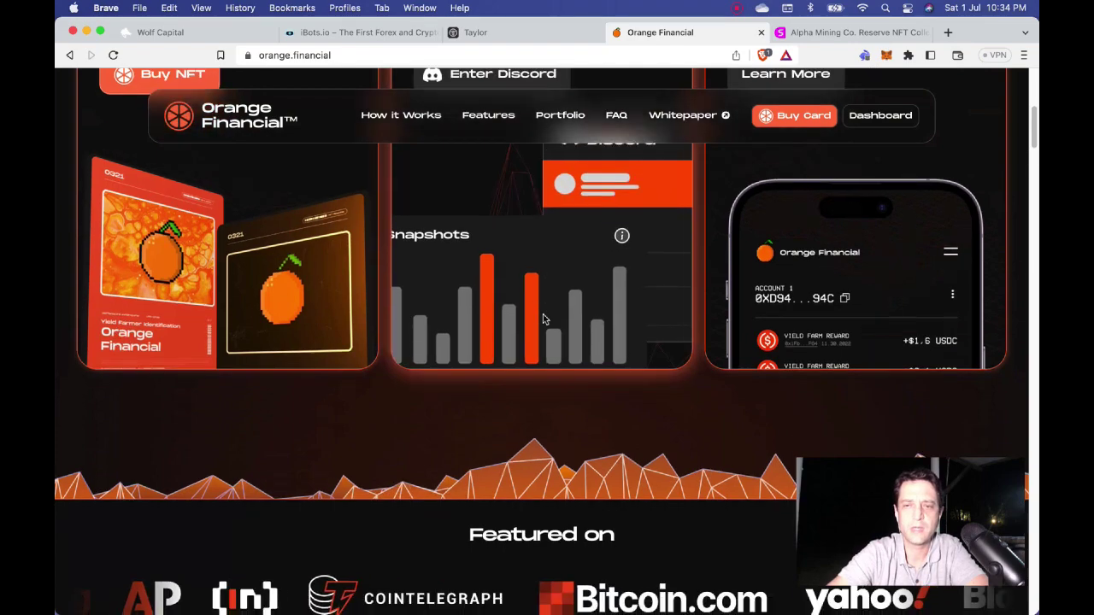
{"action": "scroll", "coordinate": [543, 318], "scroll_direction": "down", "scroll_amount": 10}
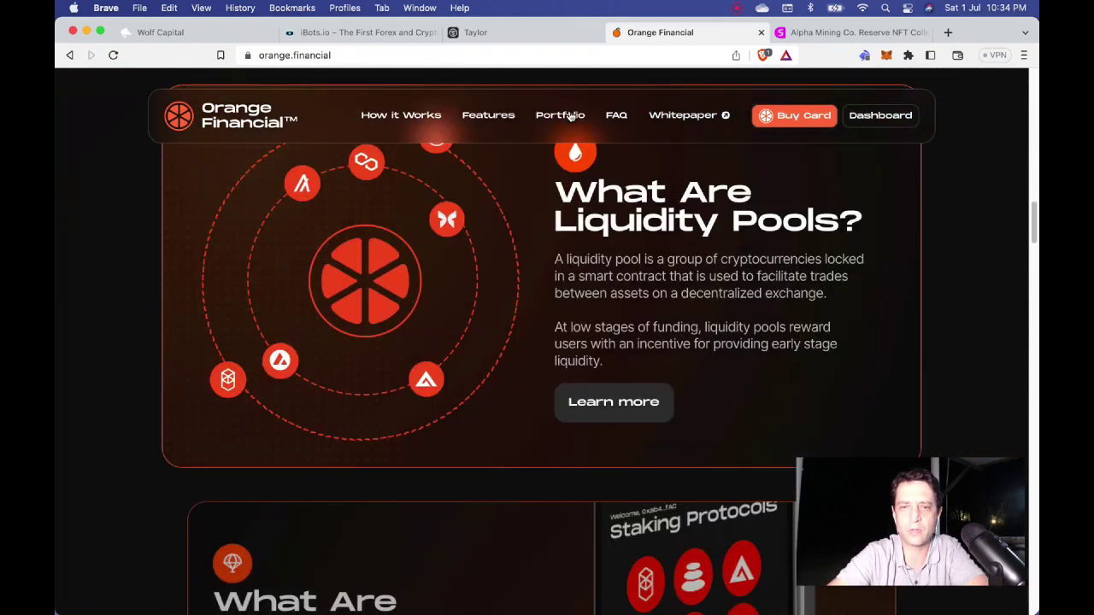
- Open Orange Financial's Portfolio section and review the yield farming pools and the minted cards and APY figures
{"action": "left_click", "coordinate": [570, 117]}
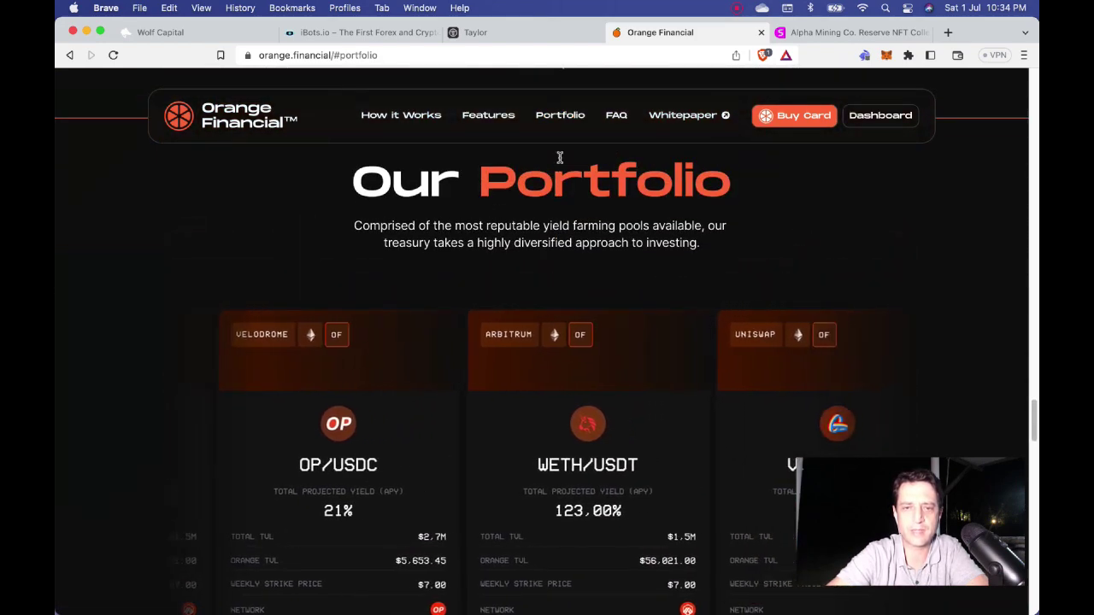
{"action": "scroll", "coordinate": [560, 159], "scroll_direction": "down", "scroll_amount": 1}
{"action": "scroll", "coordinate": [560, 162], "scroll_direction": "down", "scroll_amount": 2}
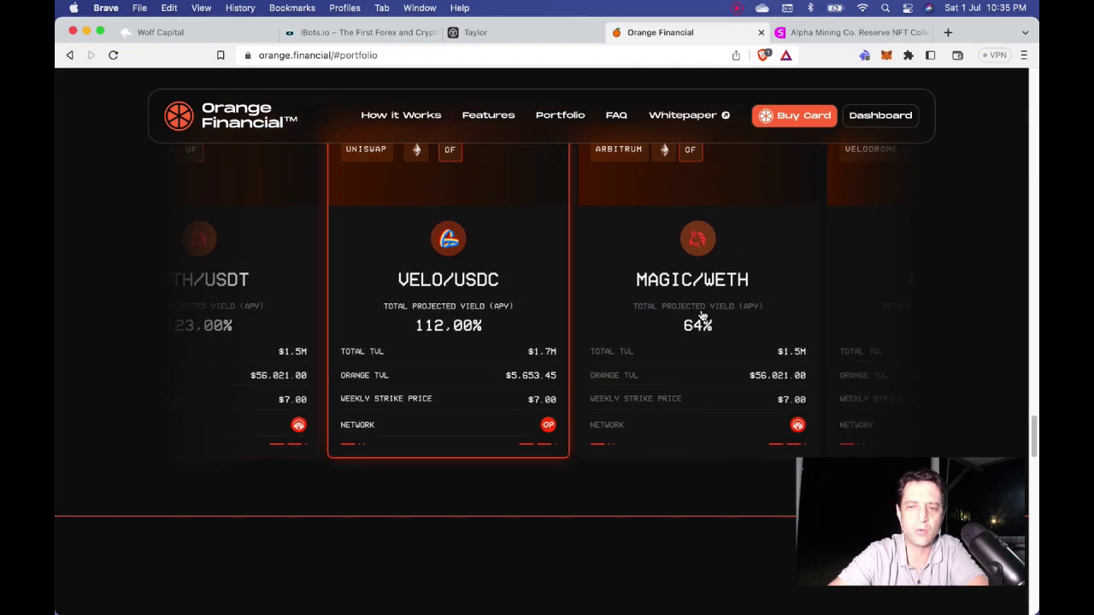
{"action": "scroll", "coordinate": [703, 314], "scroll_direction": "down", "scroll_amount": 1}
{"action": "scroll", "coordinate": [702, 314], "scroll_direction": "down", "scroll_amount": 5}
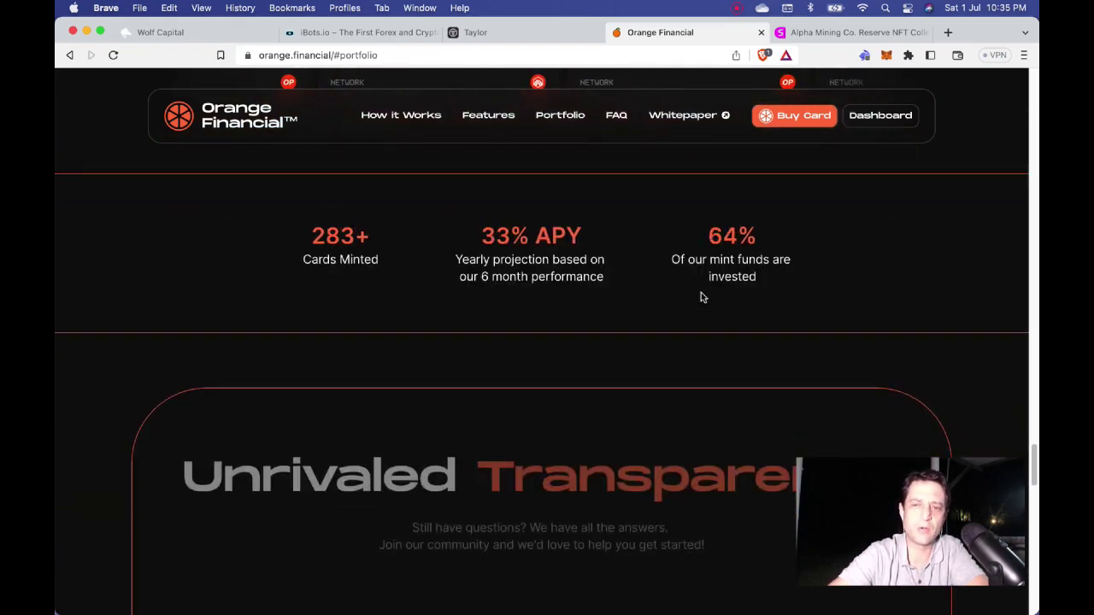
- Examine the Snapshots dashboard under Unrivaled Transparency, including the reward pool, treasury P/L, minted NFTs and amount received per NFT
{"action": "scroll", "coordinate": [703, 297], "scroll_direction": "down", "scroll_amount": 4}
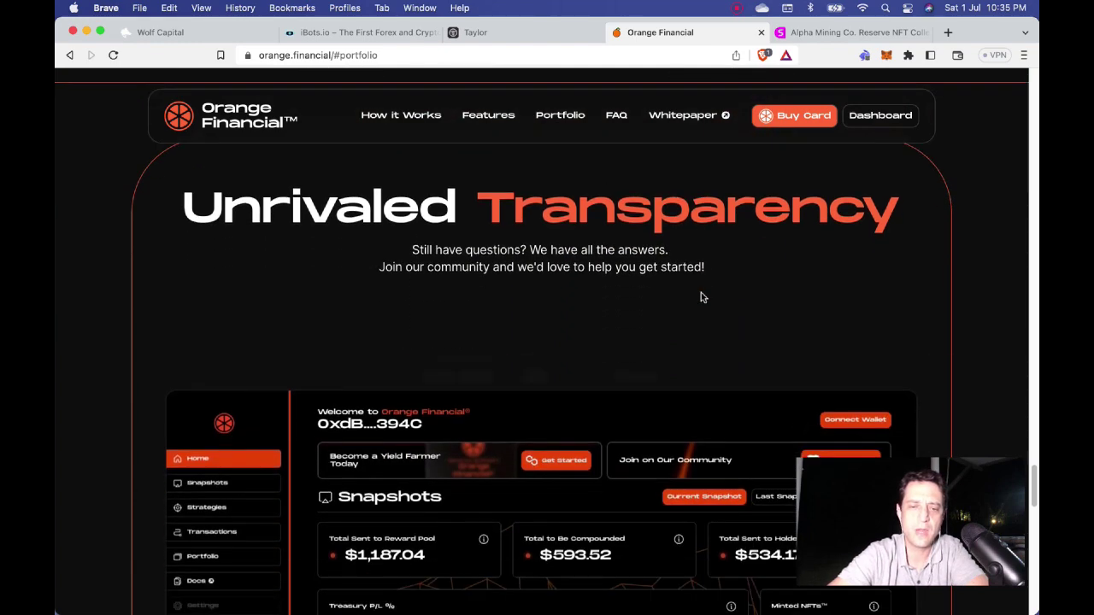
{"action": "scroll", "coordinate": [701, 293], "scroll_direction": "down", "scroll_amount": 3}
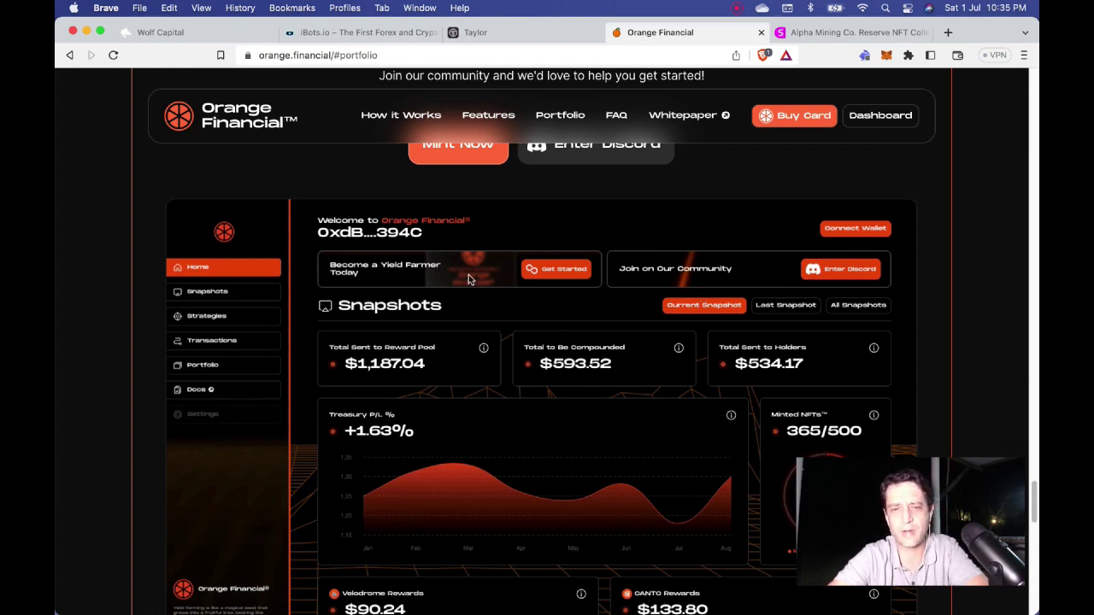
{"action": "scroll", "coordinate": [469, 279], "scroll_direction": "down", "scroll_amount": 1}
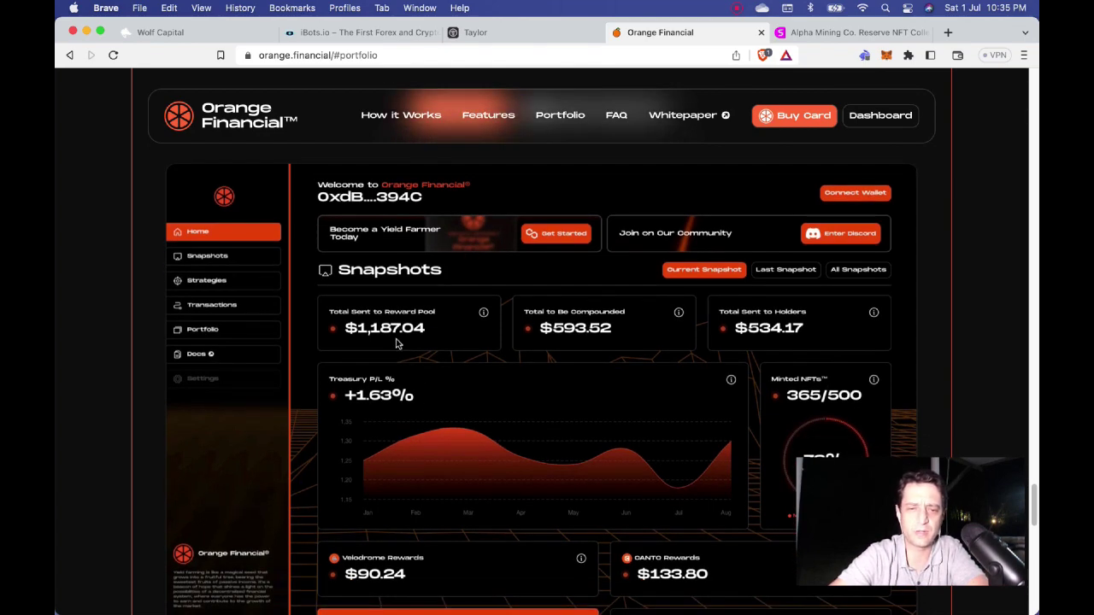
{"action": "scroll", "coordinate": [393, 329], "scroll_direction": "up", "scroll_amount": 2}
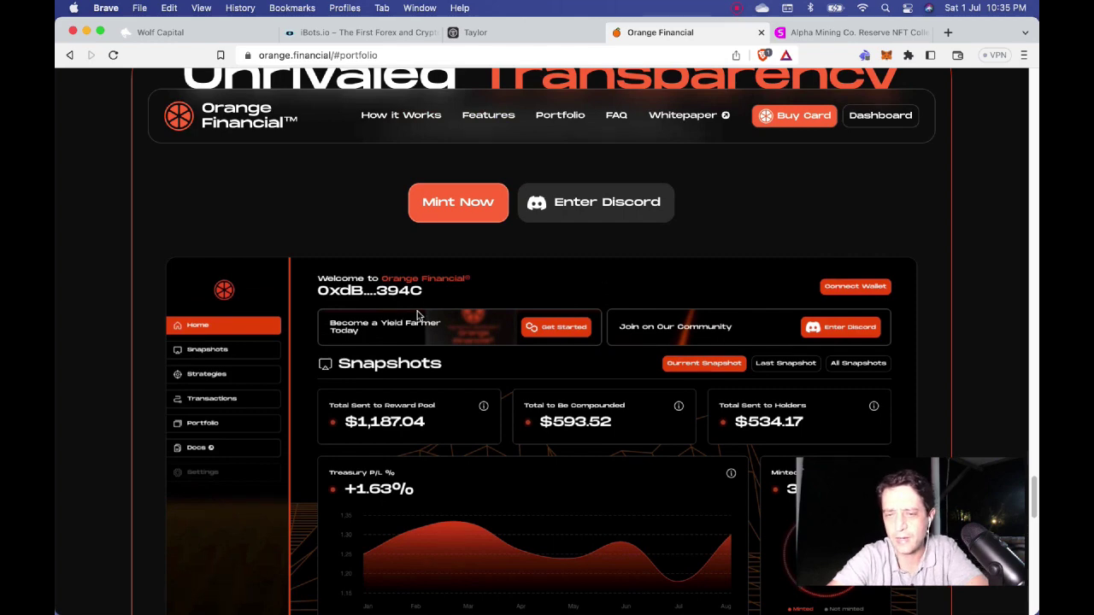
{"action": "scroll", "coordinate": [421, 317], "scroll_direction": "down", "scroll_amount": 1}
{"action": "scroll", "coordinate": [422, 317], "scroll_direction": "down", "scroll_amount": 5}
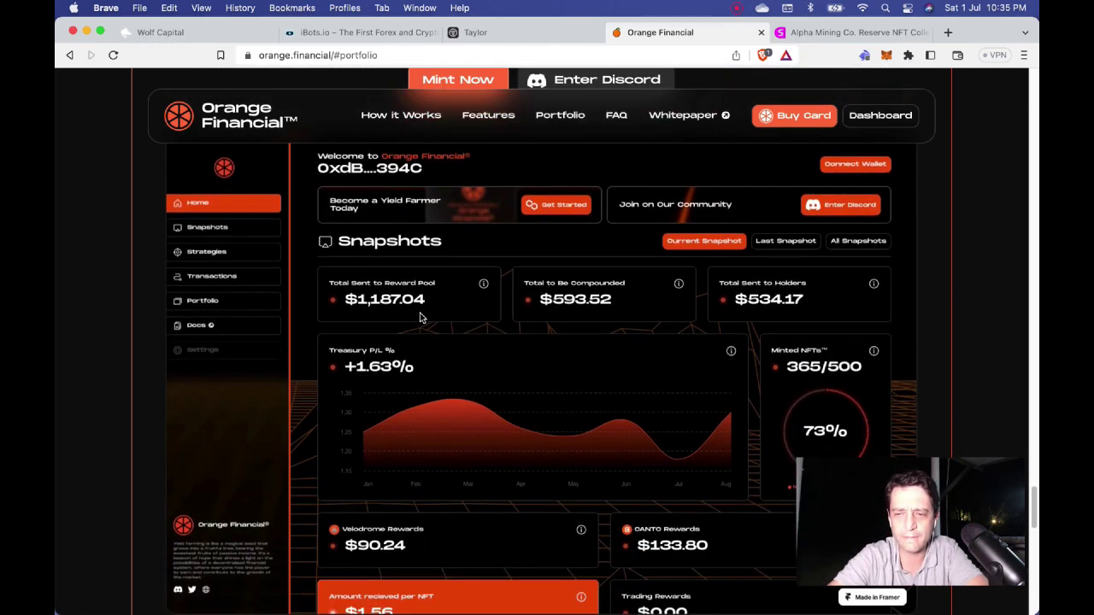
{"action": "scroll", "coordinate": [419, 318], "scroll_direction": "down", "scroll_amount": 2}
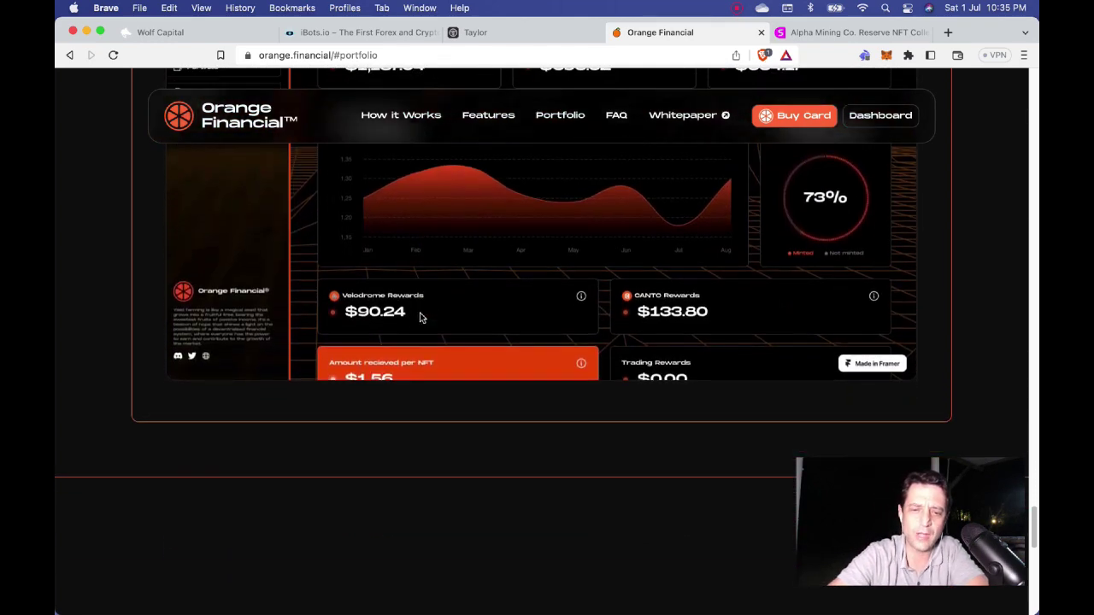
{"action": "scroll", "coordinate": [420, 318], "scroll_direction": "up", "scroll_amount": 4}
{"action": "scroll", "coordinate": [420, 318], "scroll_direction": "up", "scroll_amount": 1}
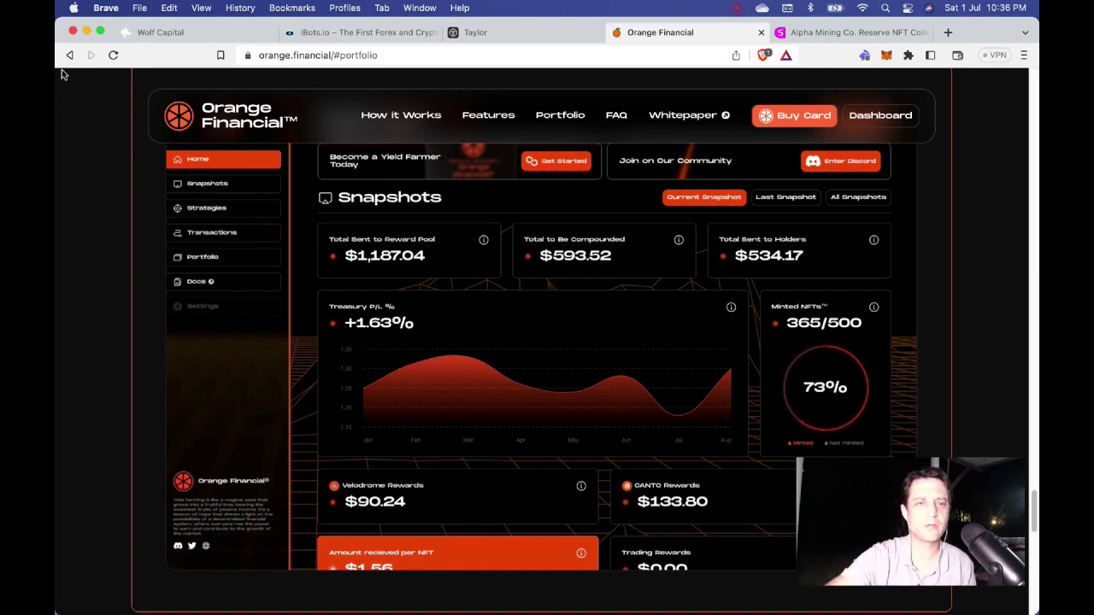
- Bring up the Wolf Capital staking page and review the staking portfolio and the active stake's payout details
{"action": "left_click", "coordinate": [168, 37]}
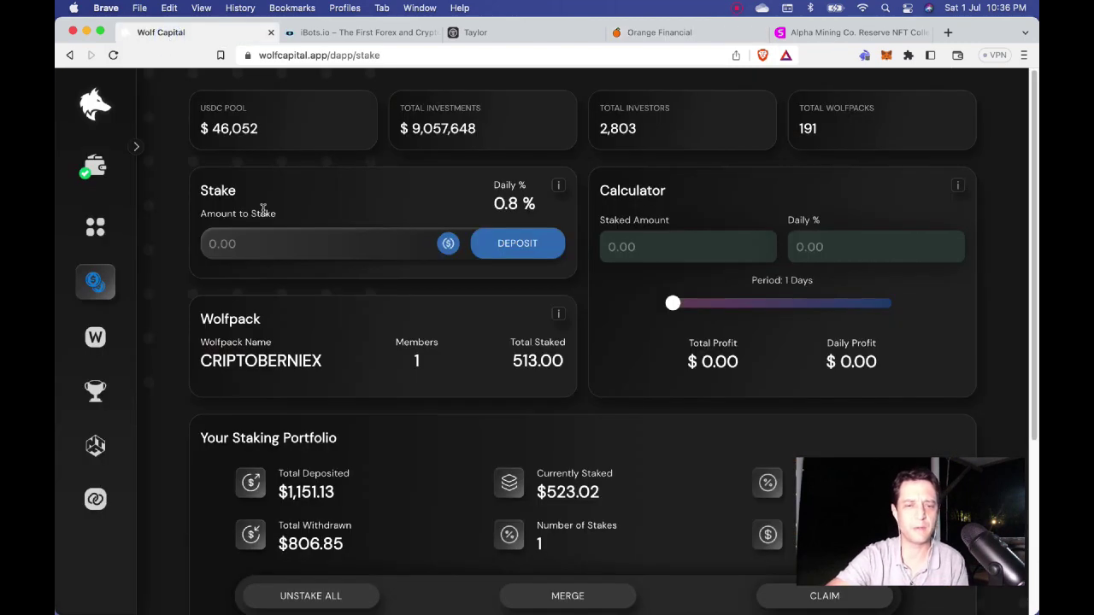
{"action": "scroll", "coordinate": [263, 210], "scroll_direction": "down", "scroll_amount": 1}
{"action": "scroll", "coordinate": [264, 209], "scroll_direction": "up", "scroll_amount": 1}
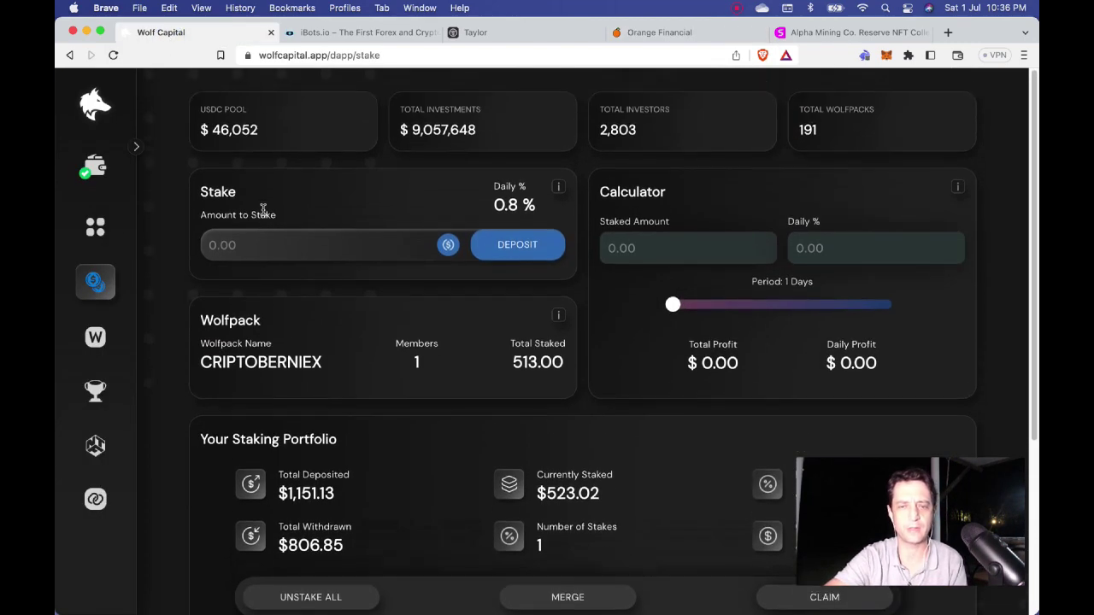
{"action": "scroll", "coordinate": [264, 209], "scroll_direction": "down", "scroll_amount": 4}
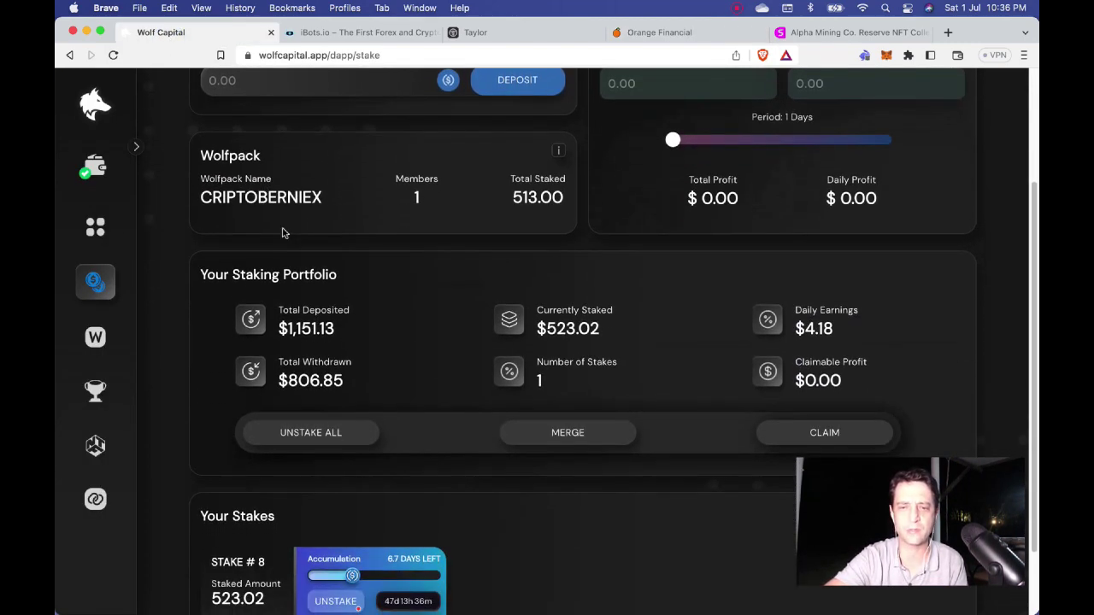
{"action": "scroll", "coordinate": [431, 332], "scroll_direction": "down", "scroll_amount": 1}
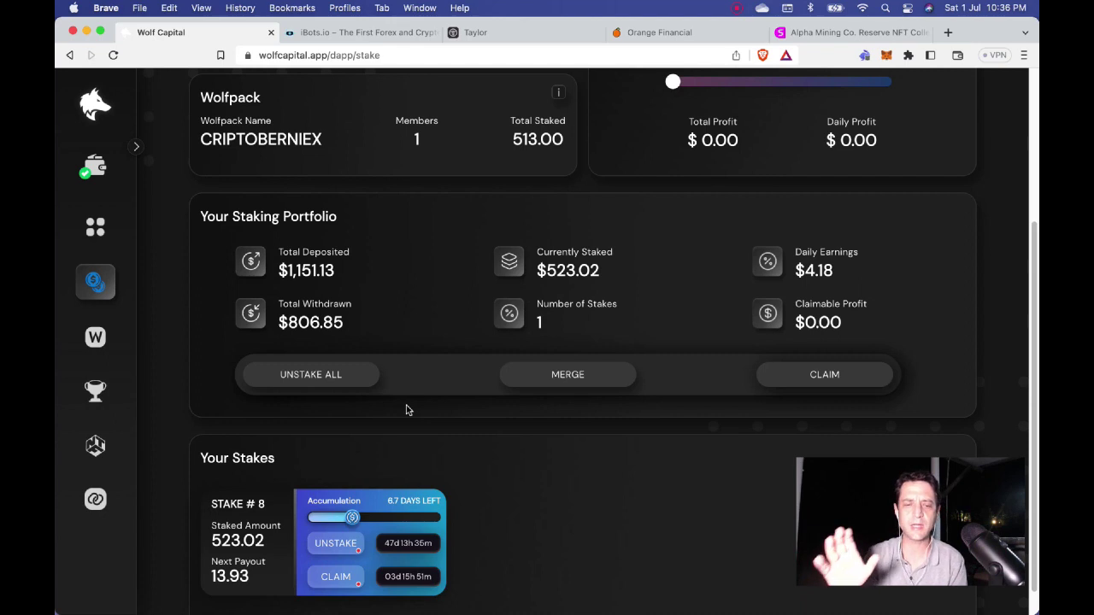
- Examine Wolf Capital's USDC pool, total investments and daily percentage alongside the deposited, staked and withdrawn amounts
{"action": "scroll", "coordinate": [407, 410], "scroll_direction": "up", "scroll_amount": 5}
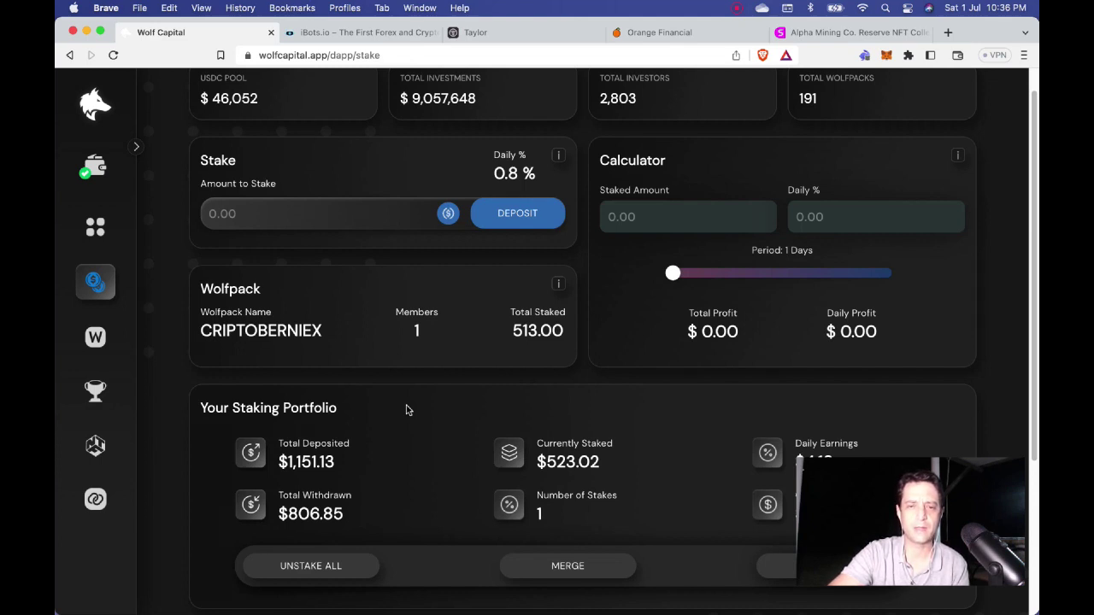
{"action": "scroll", "coordinate": [452, 366], "scroll_direction": "up", "scroll_amount": 1}
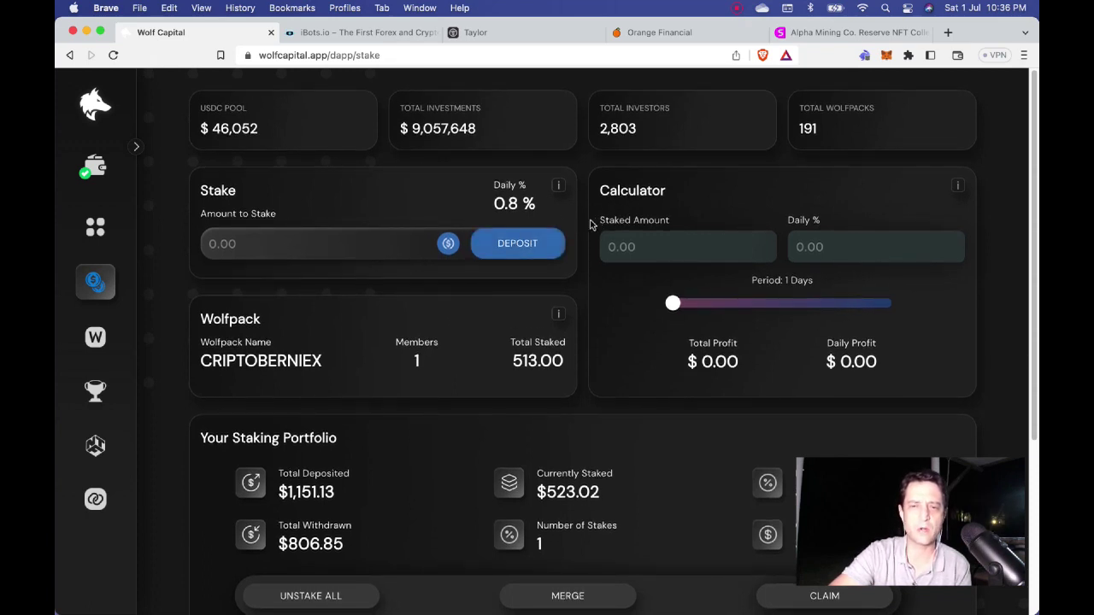
{"action": "scroll", "coordinate": [589, 225], "scroll_direction": "down", "scroll_amount": 1}
{"action": "scroll", "coordinate": [590, 225], "scroll_direction": "down", "scroll_amount": 1}
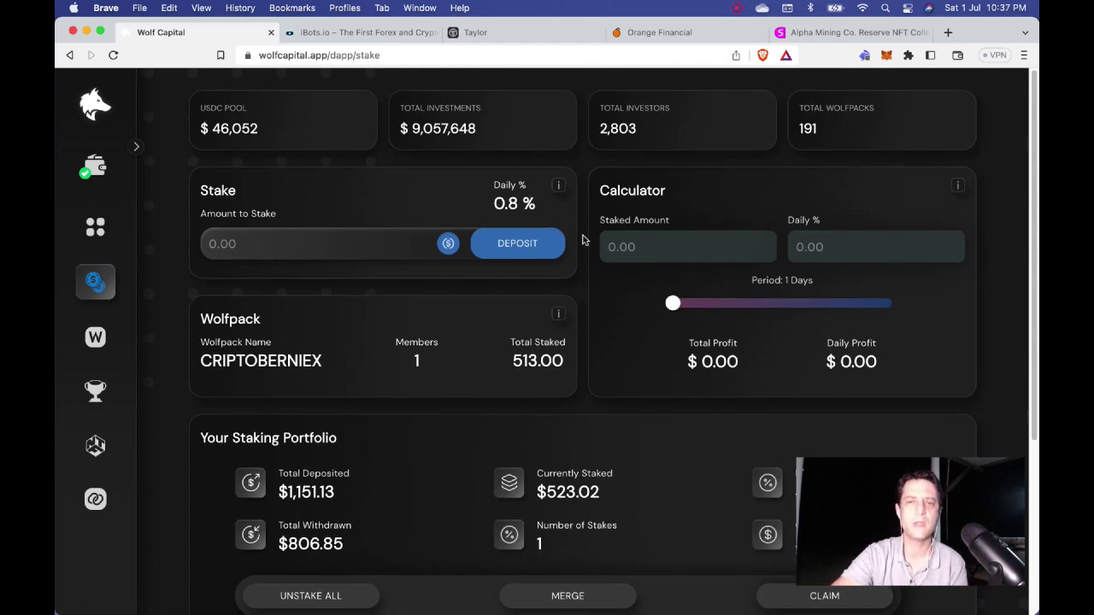
{"action": "scroll", "coordinate": [583, 241], "scroll_direction": "down", "scroll_amount": 1}
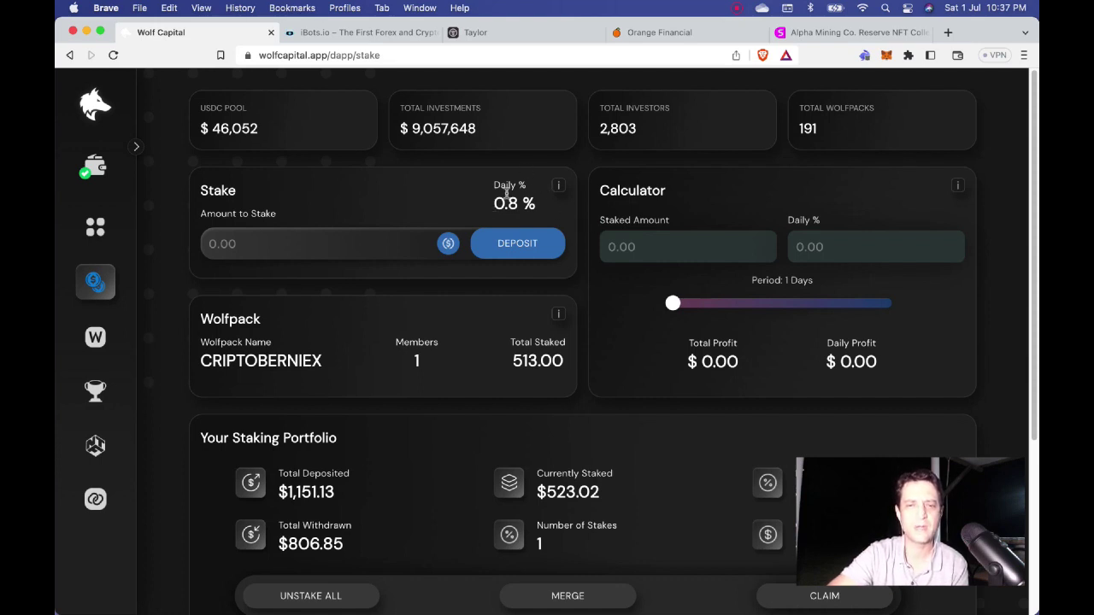
{"action": "scroll", "coordinate": [583, 303], "scroll_direction": "down", "scroll_amount": 3}
{"action": "scroll", "coordinate": [584, 304], "scroll_direction": "down", "scroll_amount": 2}
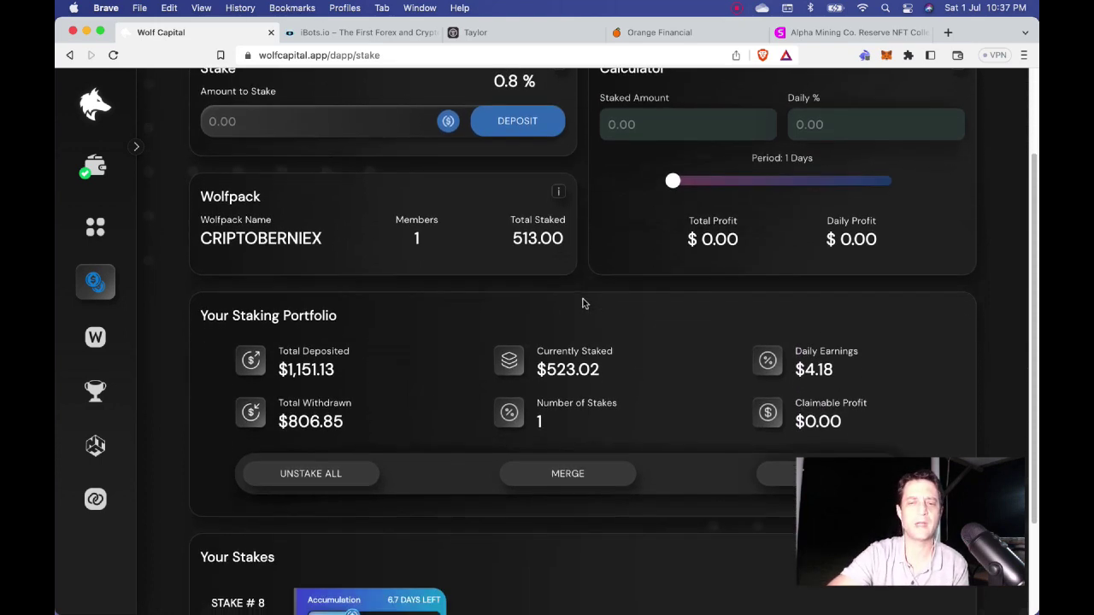
{"action": "scroll", "coordinate": [583, 304], "scroll_direction": "up", "scroll_amount": 3}
{"action": "scroll", "coordinate": [584, 303], "scroll_direction": "up", "scroll_amount": 3}
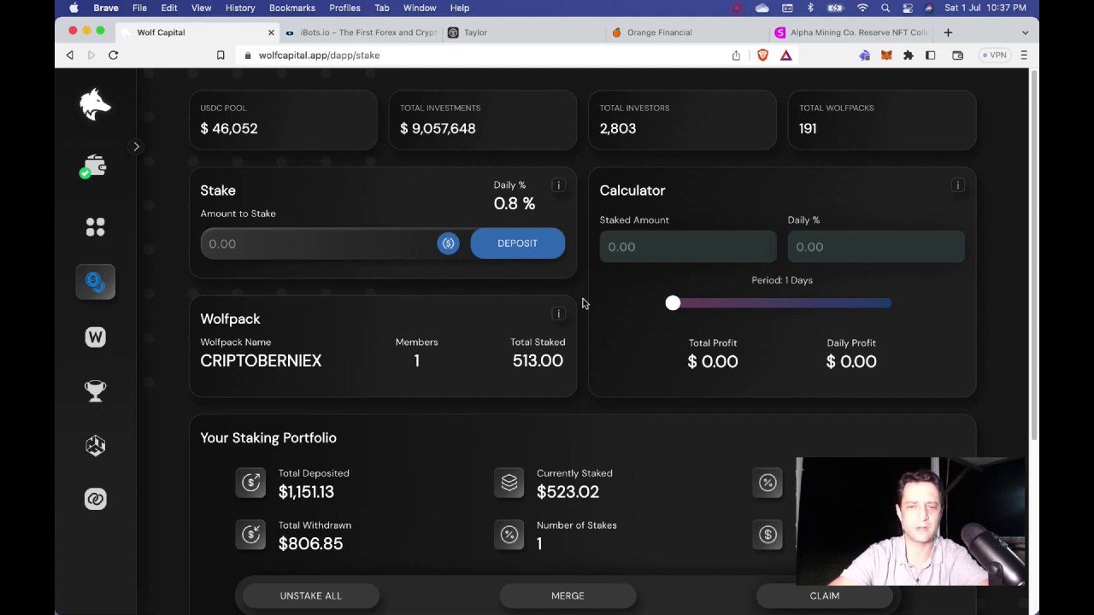
{"action": "scroll", "coordinate": [584, 303], "scroll_direction": "down", "scroll_amount": 1}
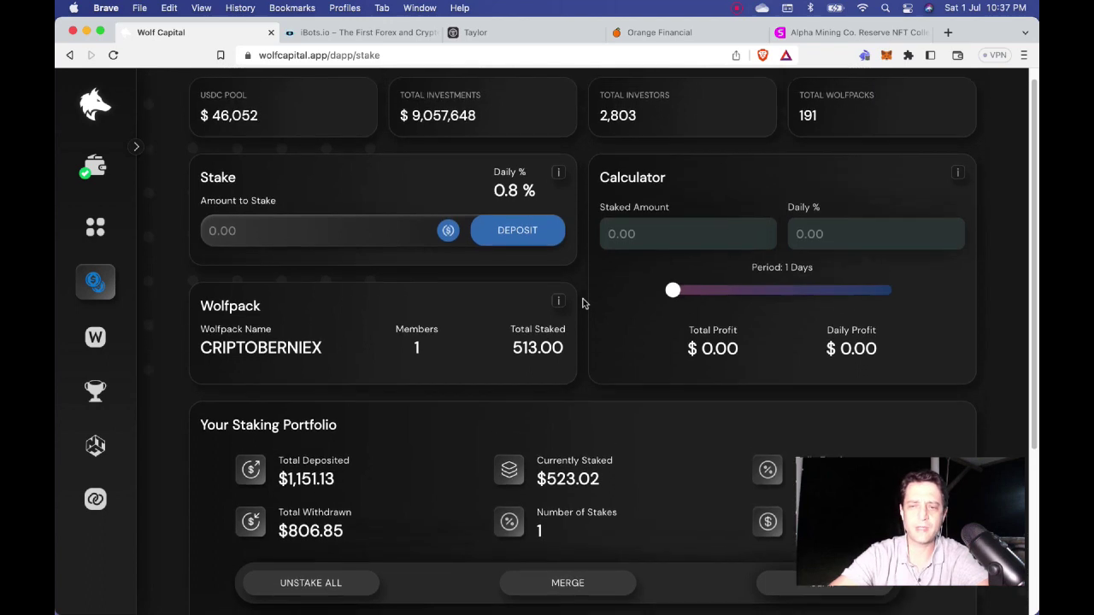
{"action": "scroll", "coordinate": [584, 303], "scroll_direction": "down", "scroll_amount": 1}
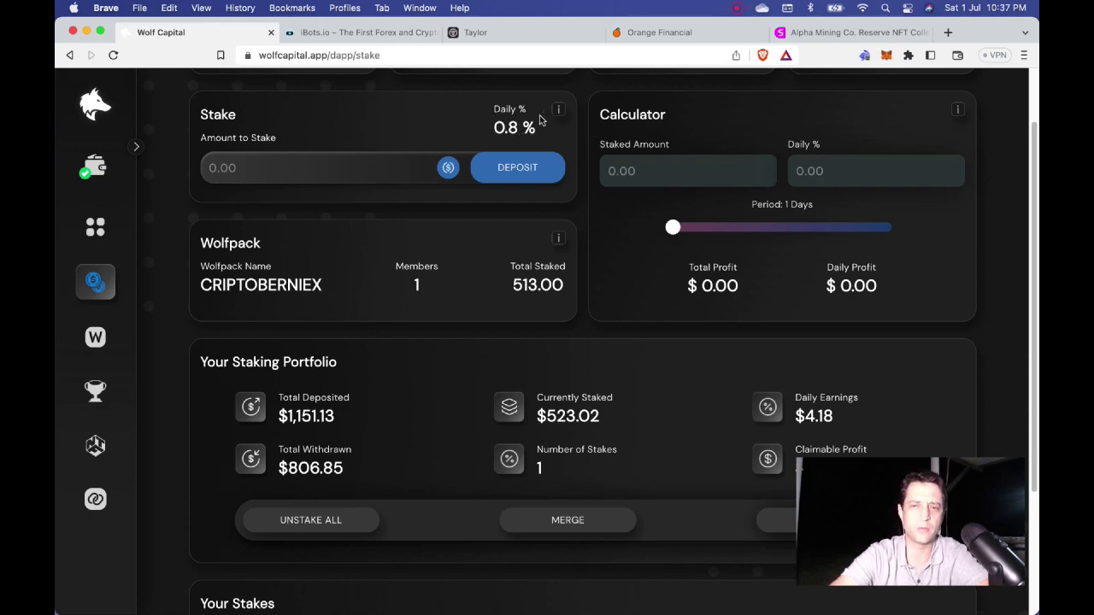
{"action": "scroll", "coordinate": [539, 120], "scroll_direction": "up", "scroll_amount": 2}
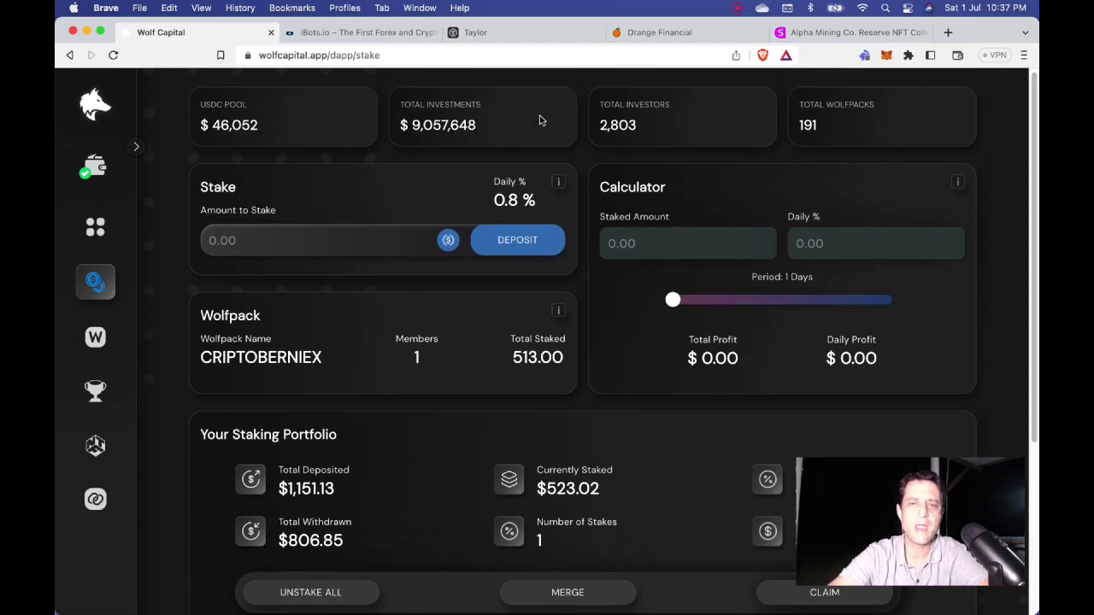
{"action": "scroll", "coordinate": [539, 121], "scroll_direction": "up", "scroll_amount": 1}
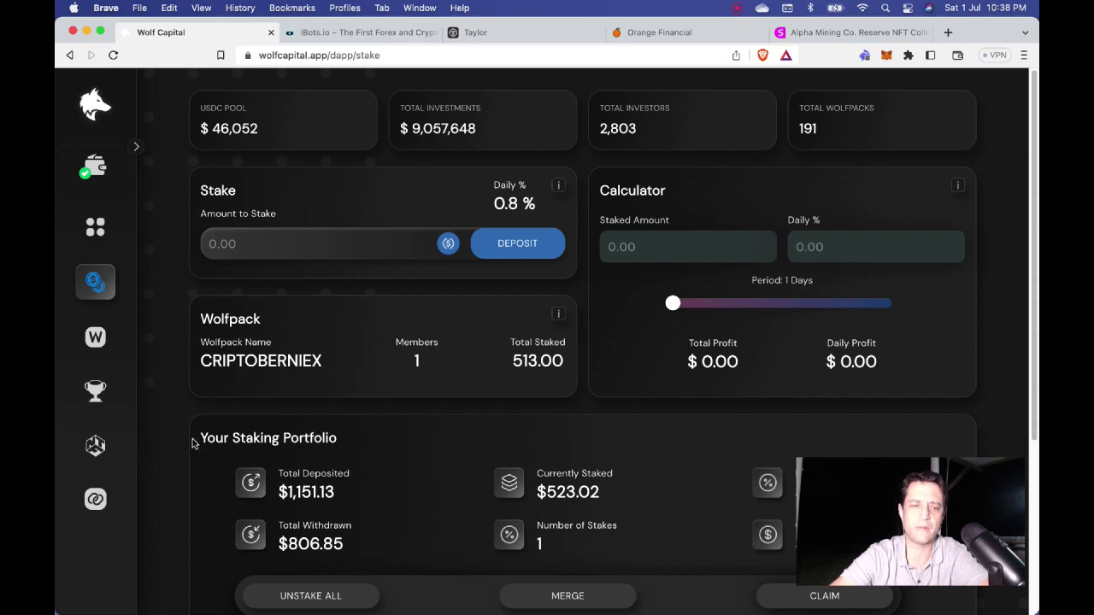
{"action": "scroll", "coordinate": [499, 385], "scroll_direction": "down", "scroll_amount": 1}
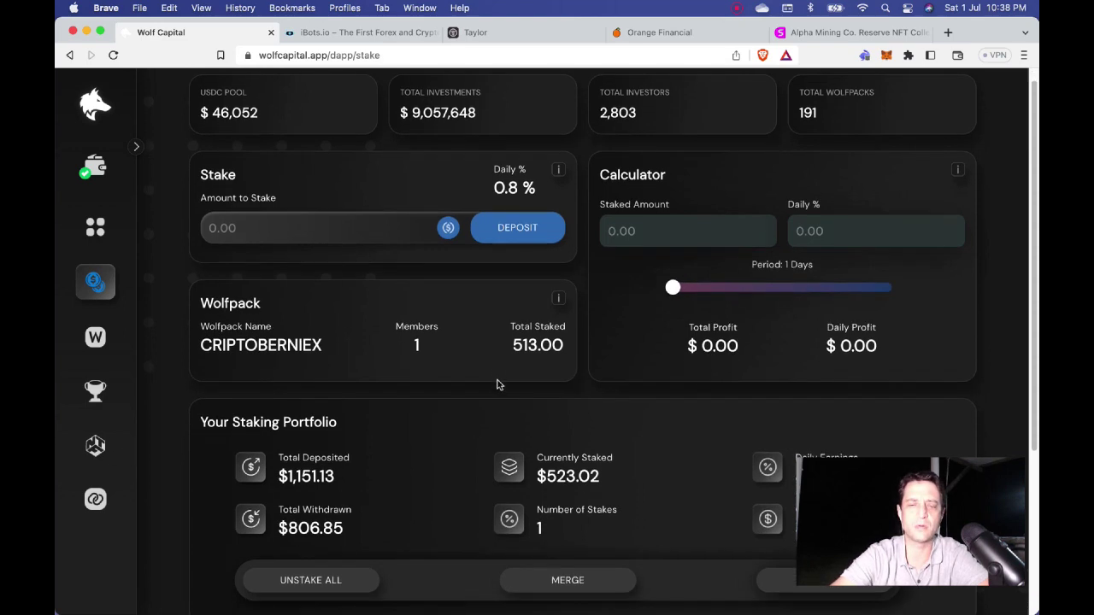
- Review Wolf Capital's staking portfolio, daily earnings and overview figures, and bring up the Taylor Capital dashboard
{"action": "scroll", "coordinate": [498, 385], "scroll_direction": "down", "scroll_amount": 3}
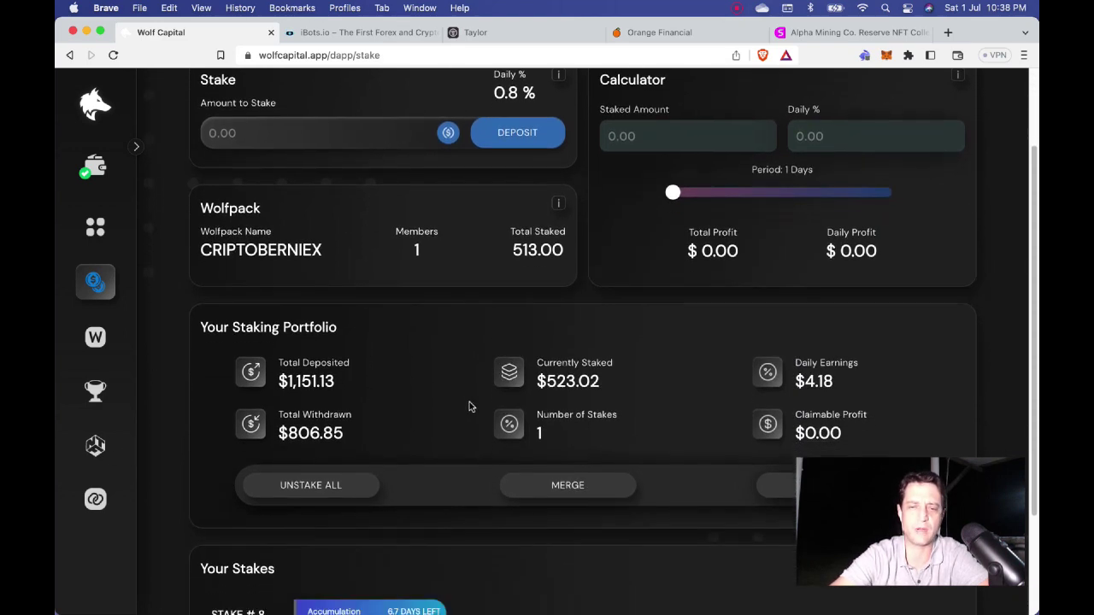
{"action": "scroll", "coordinate": [468, 407], "scroll_direction": "down", "scroll_amount": 1}
{"action": "scroll", "coordinate": [469, 406], "scroll_direction": "up", "scroll_amount": 4}
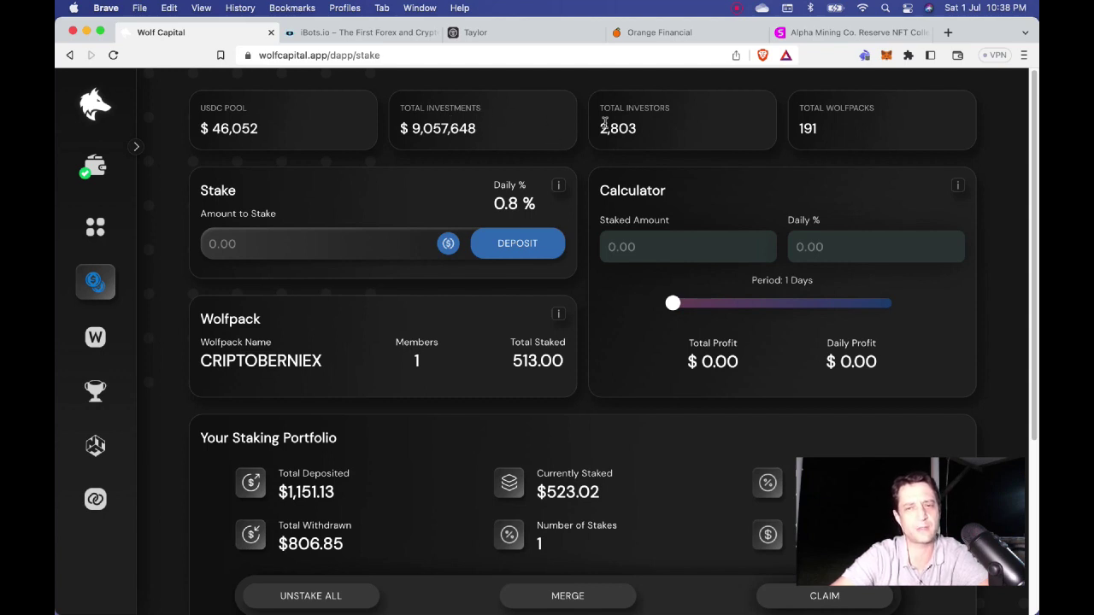
{"action": "left_click", "coordinate": [540, 34]}
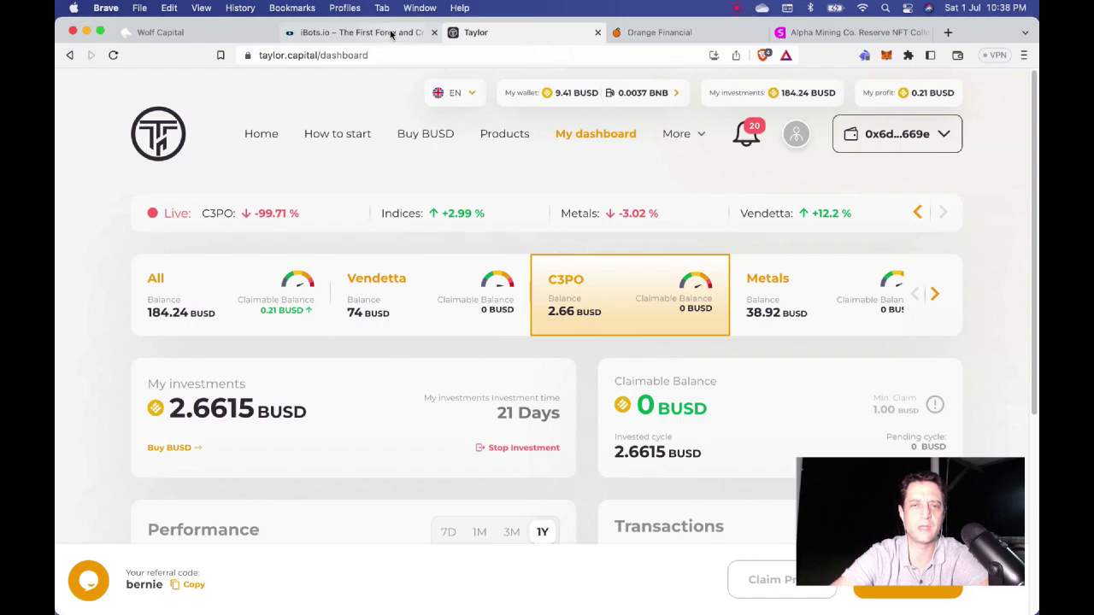
- Switch to the Excel tracking sheet and review the June 30 table's TIR, ROI and combined monthly total in O43
{"action": "key", "text": "super+Tab"}
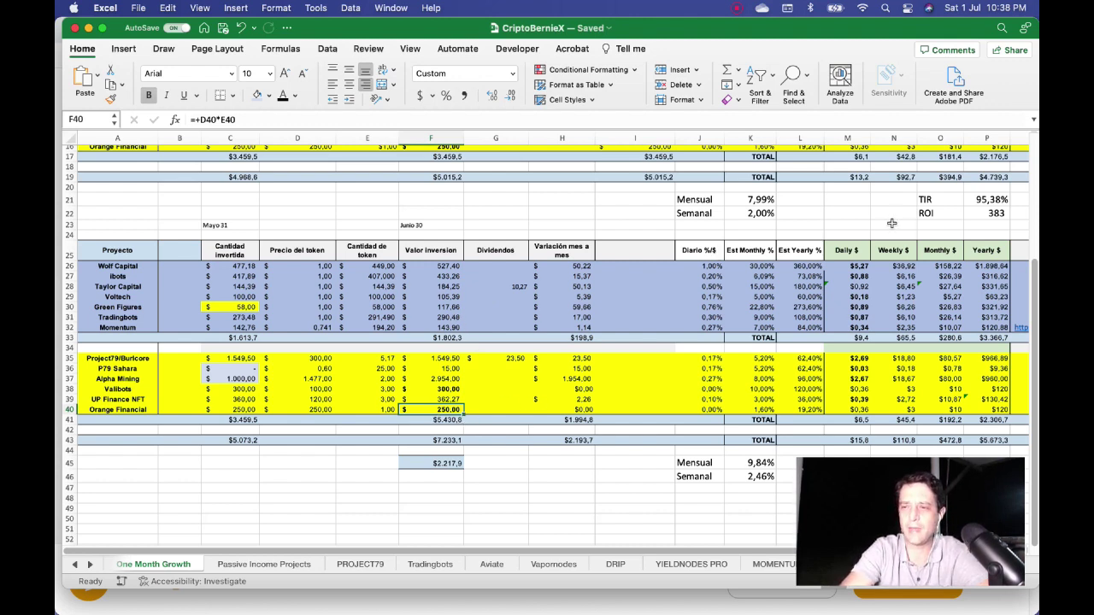
{"action": "scroll", "coordinate": [937, 254], "scroll_direction": "down", "scroll_amount": 1}
{"action": "scroll", "coordinate": [938, 254], "scroll_direction": "down", "scroll_amount": 3}
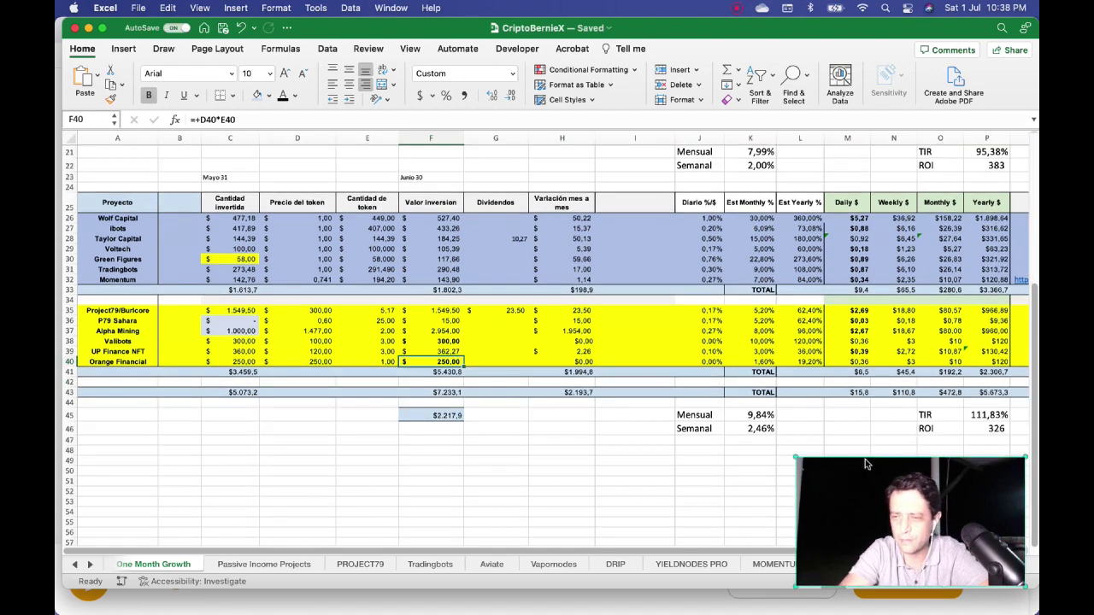
{"action": "scroll", "coordinate": [934, 413], "scroll_direction": "right", "scroll_amount": 2}
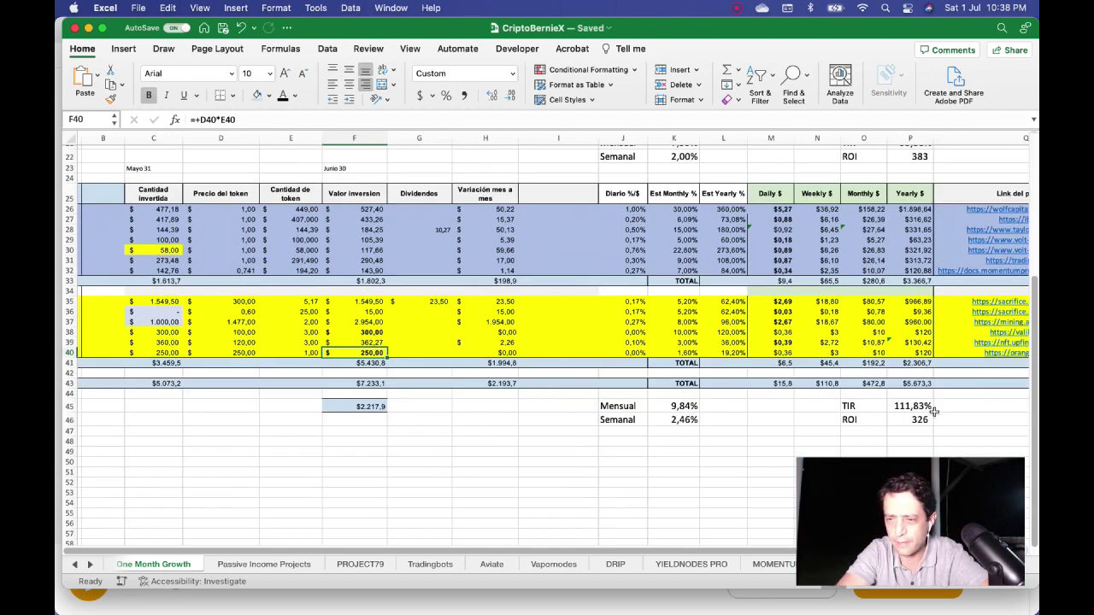
{"action": "left_click", "coordinate": [868, 382]}
{"action": "scroll", "coordinate": [867, 382], "scroll_direction": "left", "scroll_amount": 2}
{"action": "scroll", "coordinate": [867, 382], "scroll_direction": "up", "scroll_amount": 2}
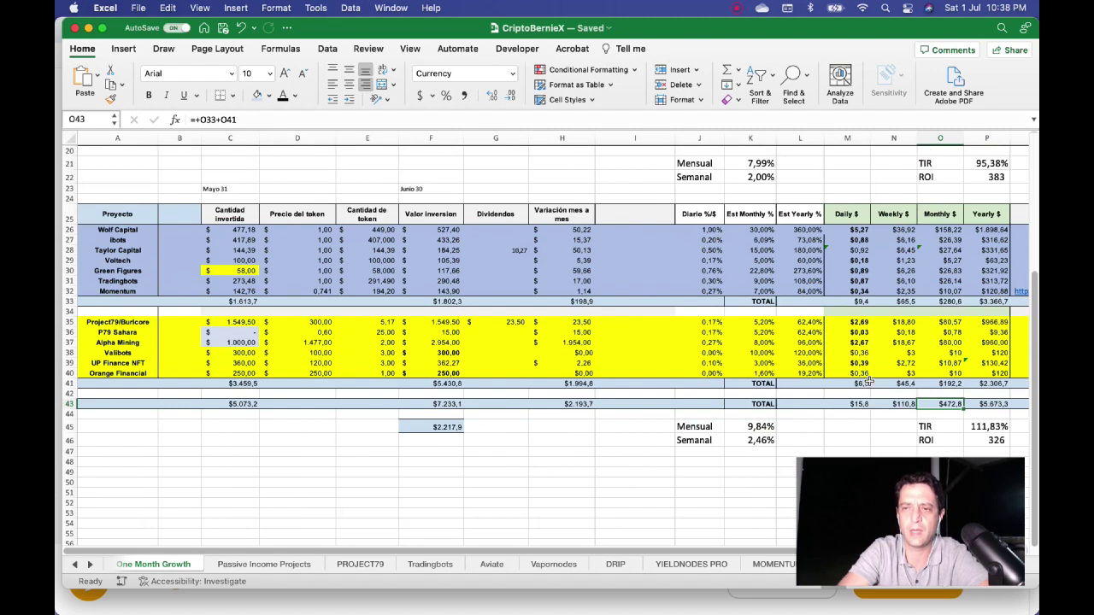
{"action": "scroll", "coordinate": [867, 381], "scroll_direction": "up", "scroll_amount": 1}
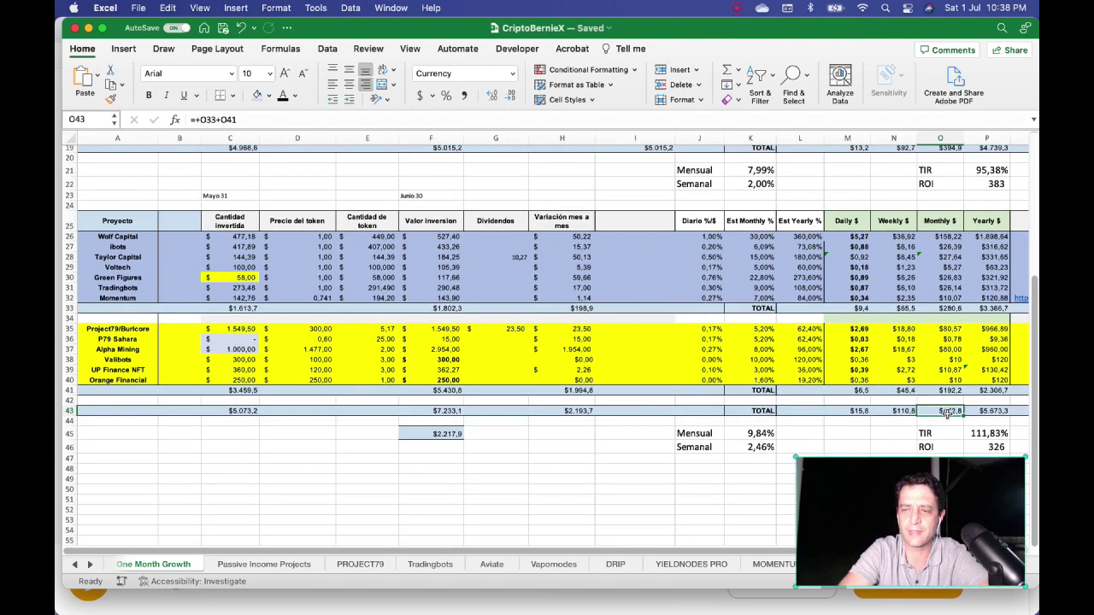
{"action": "scroll", "coordinate": [940, 387], "scroll_direction": "up", "scroll_amount": 1}
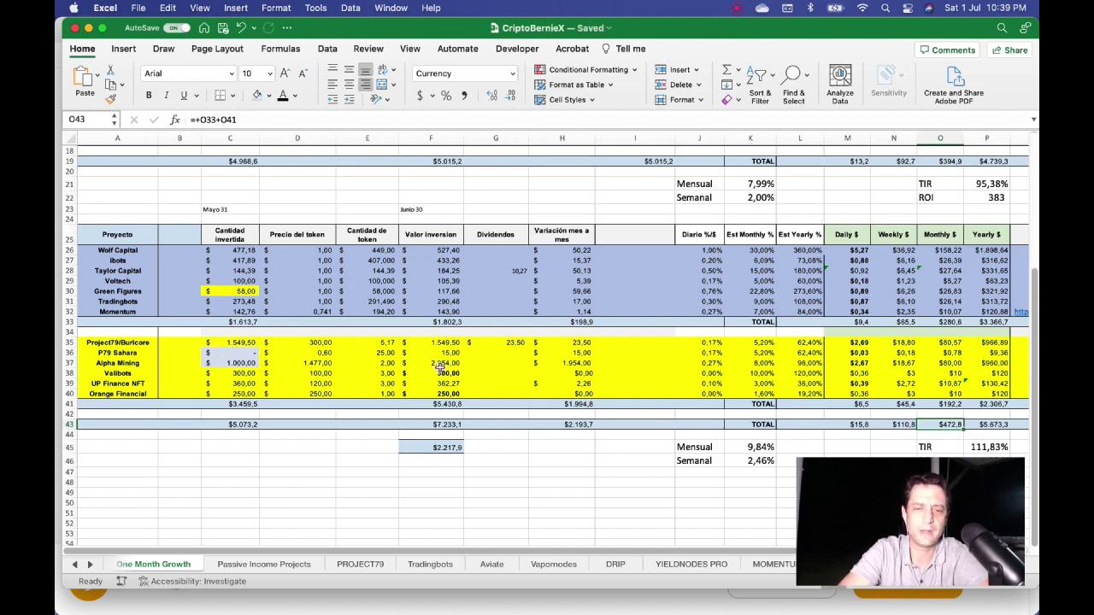
- Inspect the month-to-month variation of Alpha Mining and P79 Sahara in the June 30 table
{"action": "left_click", "coordinate": [574, 362]}
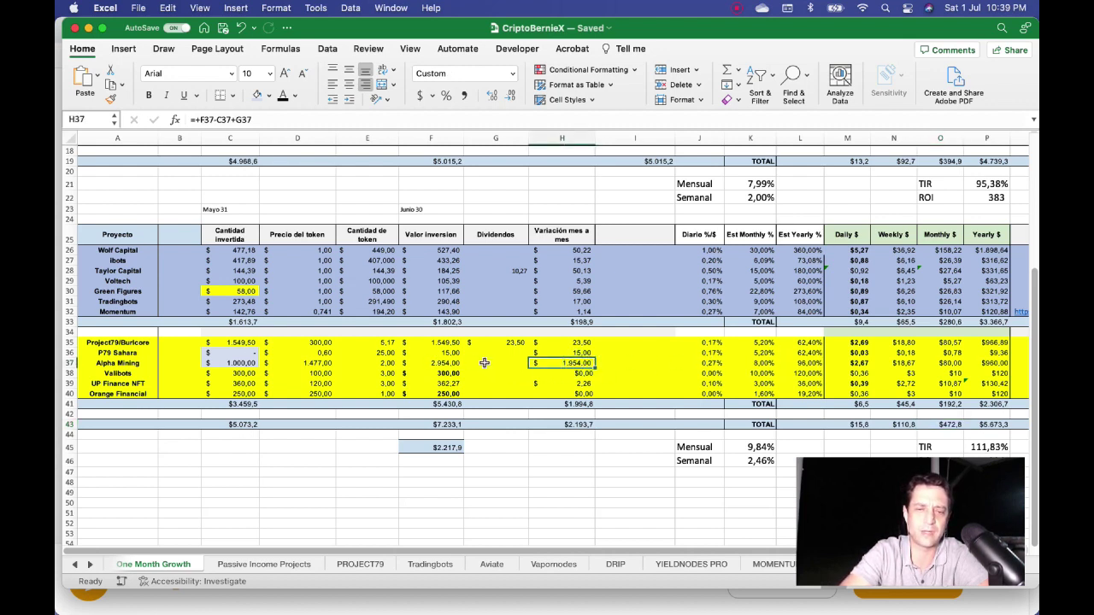
{"action": "scroll", "coordinate": [552, 367], "scroll_direction": "down", "scroll_amount": 3}
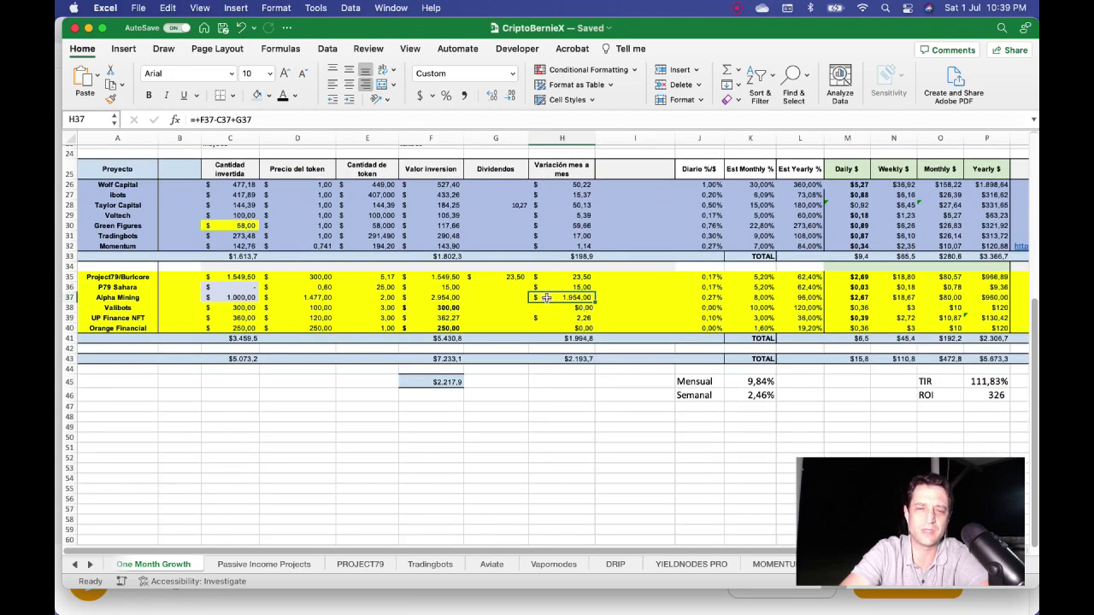
{"action": "left_click", "coordinate": [577, 286]}
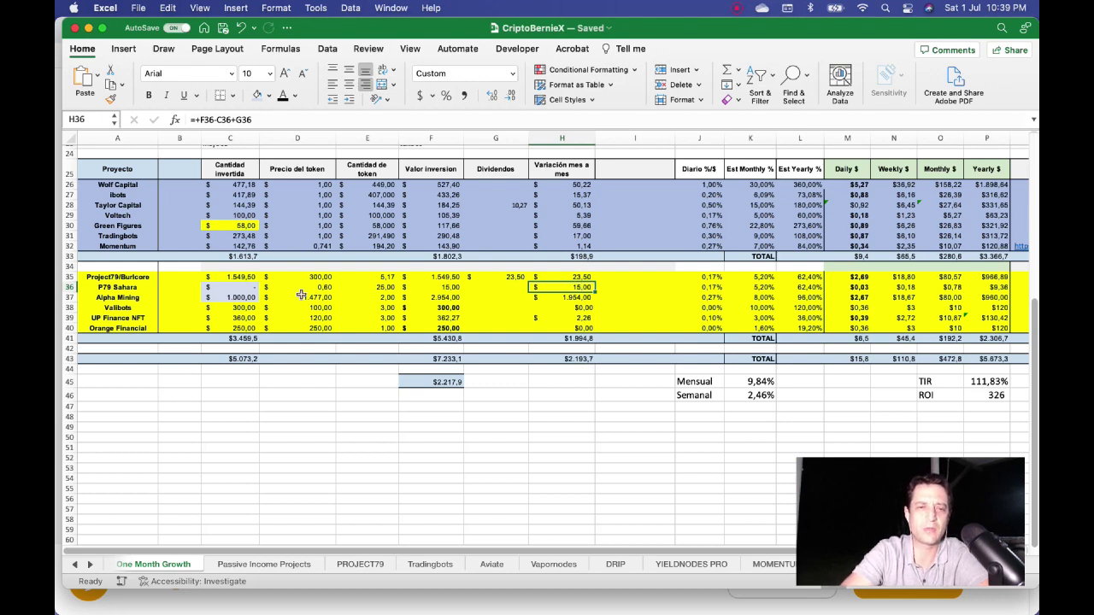
{"action": "scroll", "coordinate": [300, 295], "scroll_direction": "up", "scroll_amount": 2}
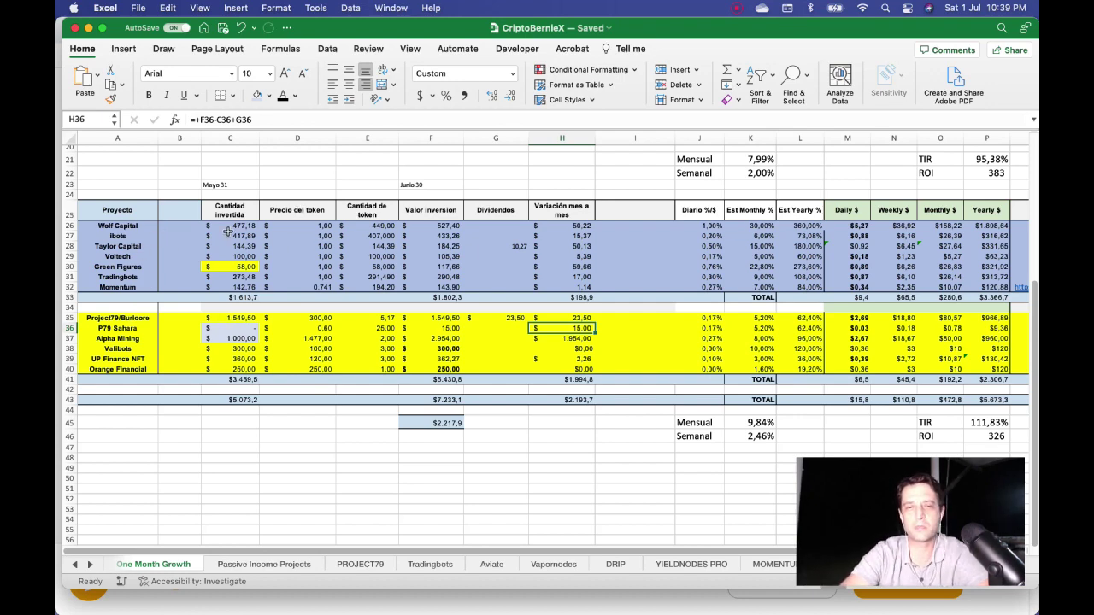
- Review the June 30 project list, checking the Wolf Capital, Tradingbots and Green Figures rows
{"action": "scroll", "coordinate": [228, 231], "scroll_direction": "down", "scroll_amount": 2}
{"action": "scroll", "coordinate": [239, 232], "scroll_direction": "up", "scroll_amount": 2}
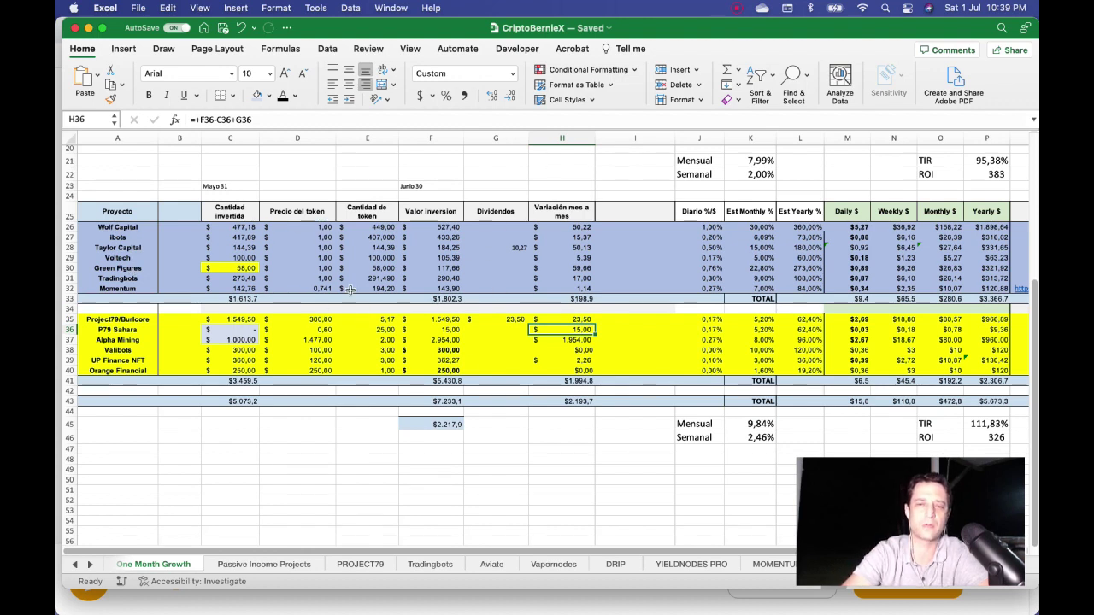
{"action": "left_click", "coordinate": [122, 226]}
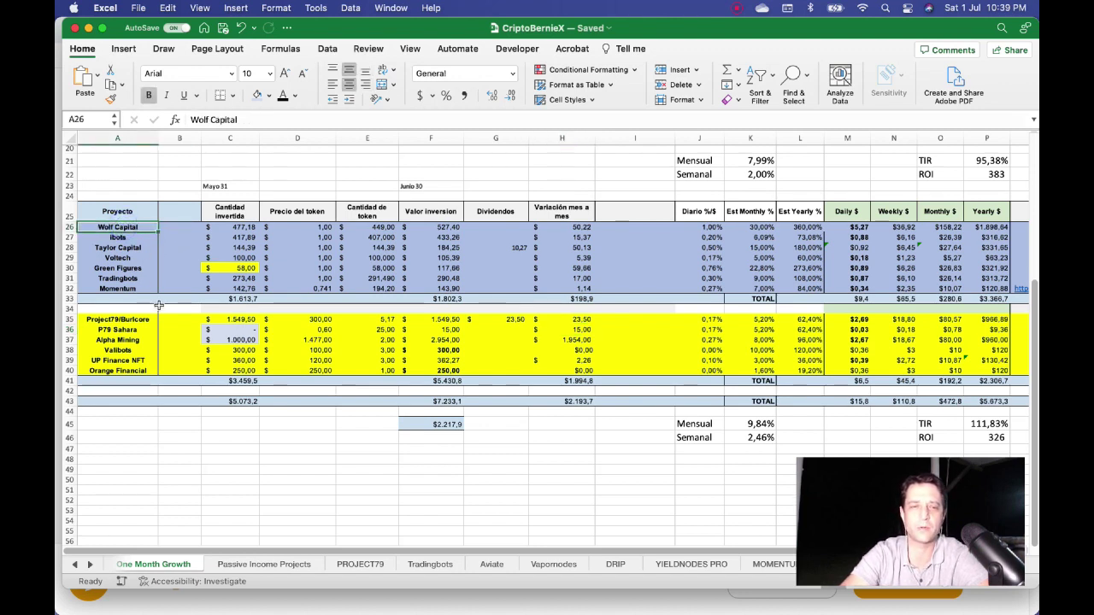
{"action": "left_click", "coordinate": [126, 277]}
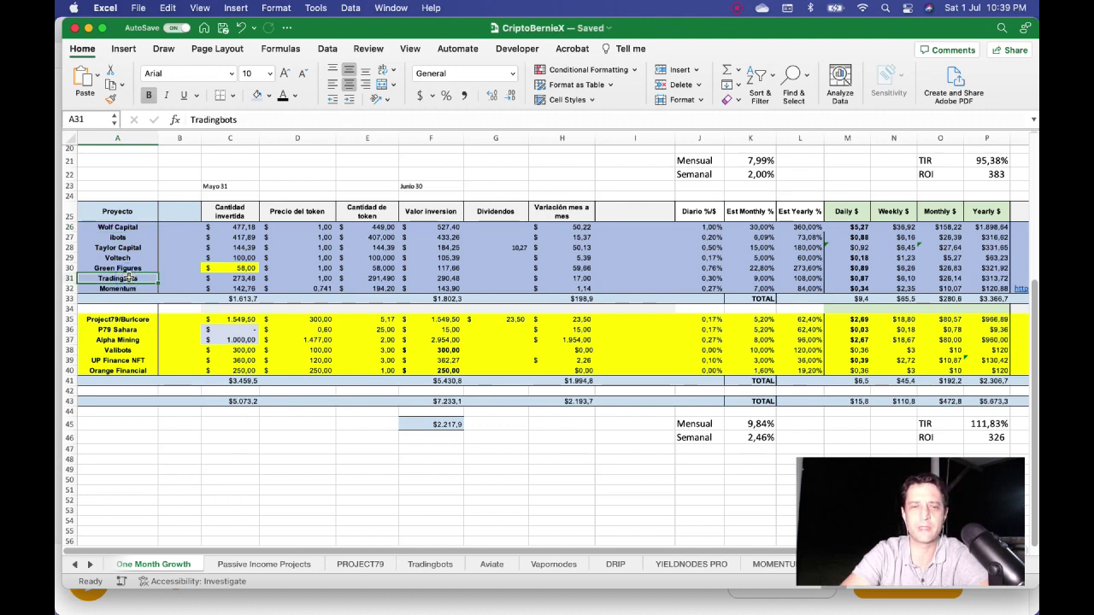
{"action": "left_click", "coordinate": [129, 269]}
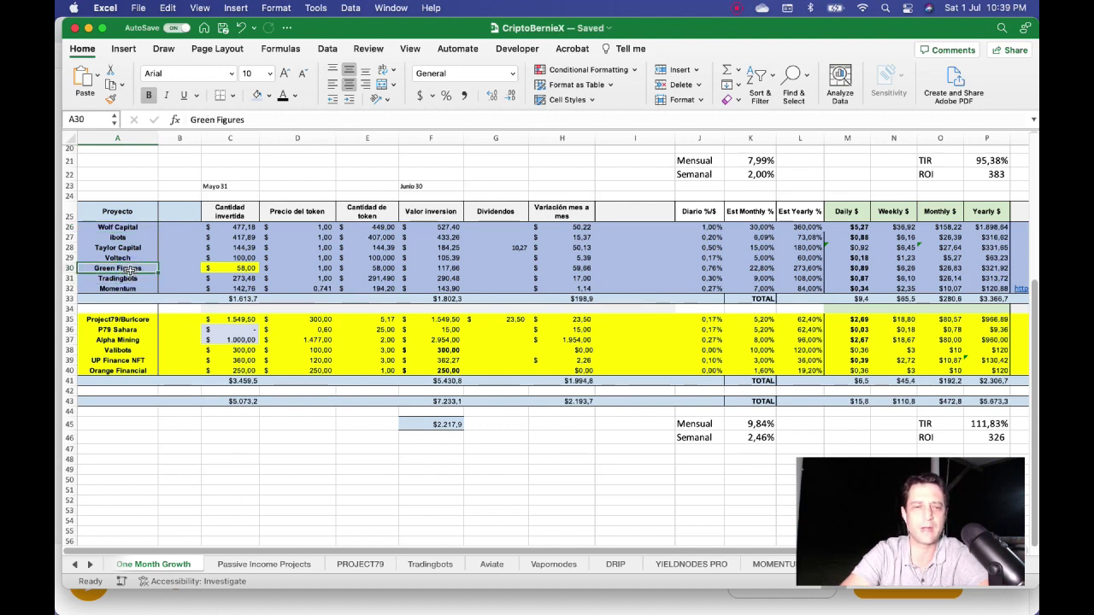